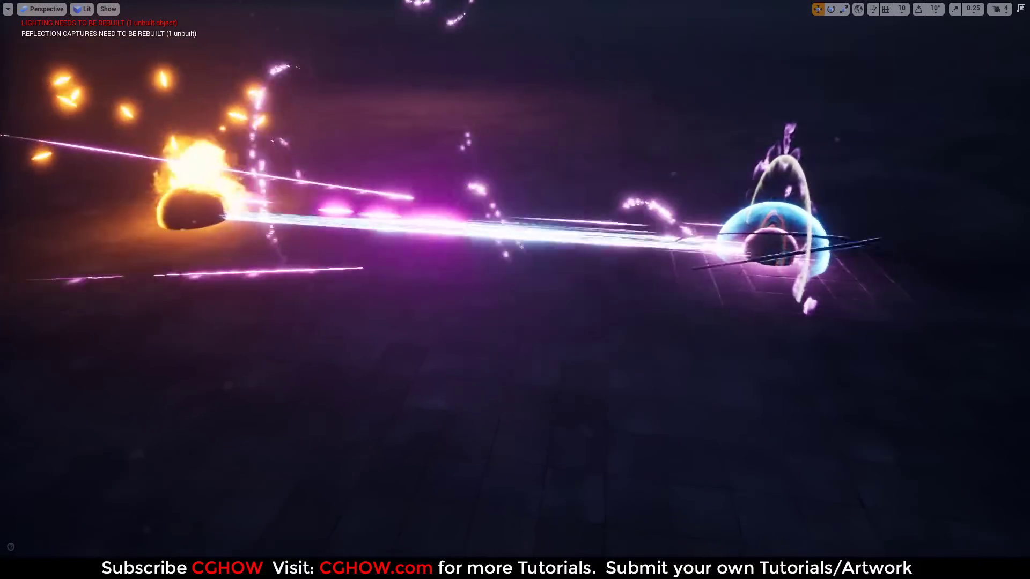
- View the hit effects in the level, exit the immersive viewport and switch to the p_hit01 particle system to preview it
right_click_drag(547, 363, 611, 424)
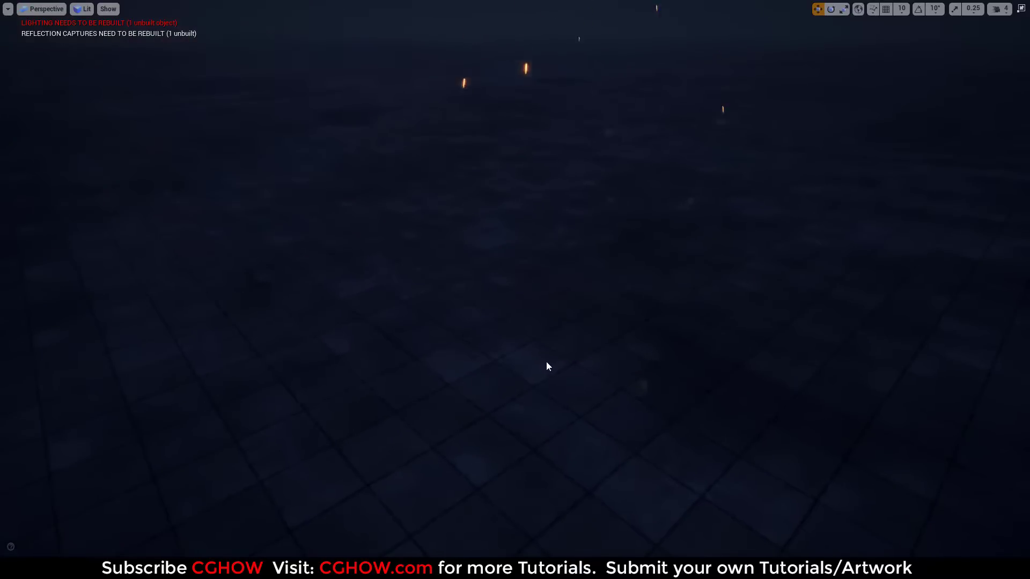
right_click_drag(582, 356, 622, 268)
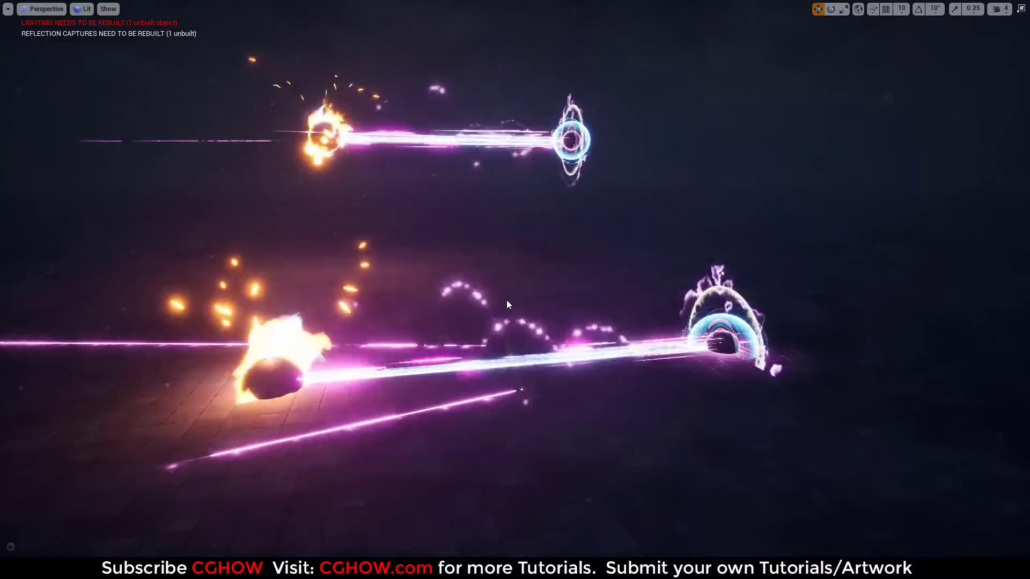
key("F11")
left_click(619, 45)
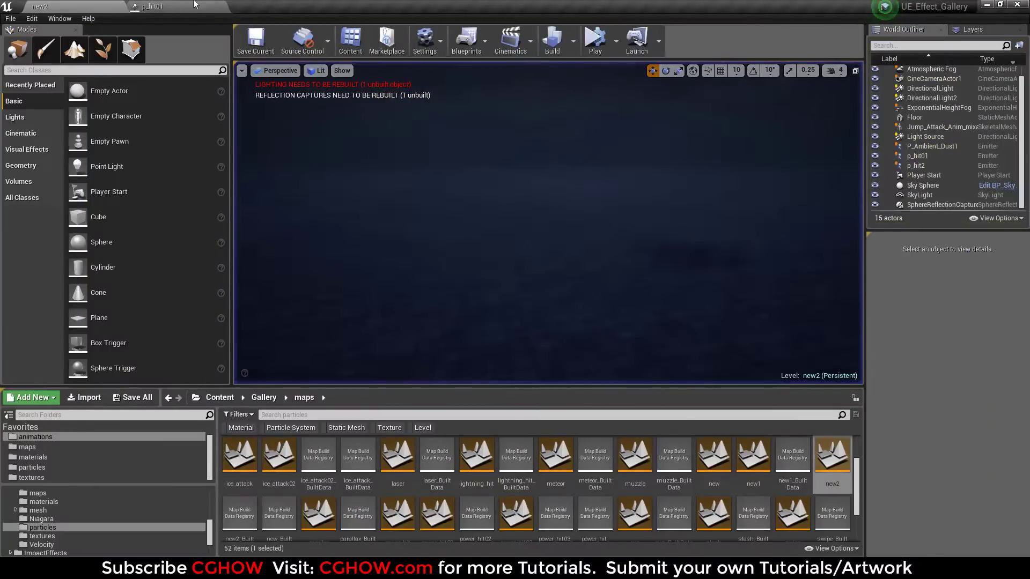
left_click(188, 5)
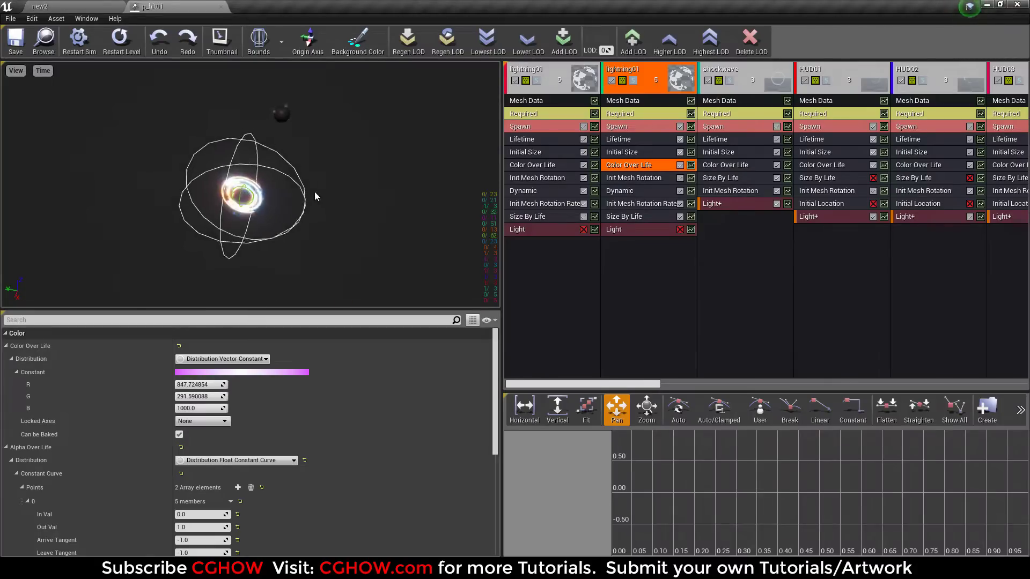
left_click_drag(189, 230, 263, 230)
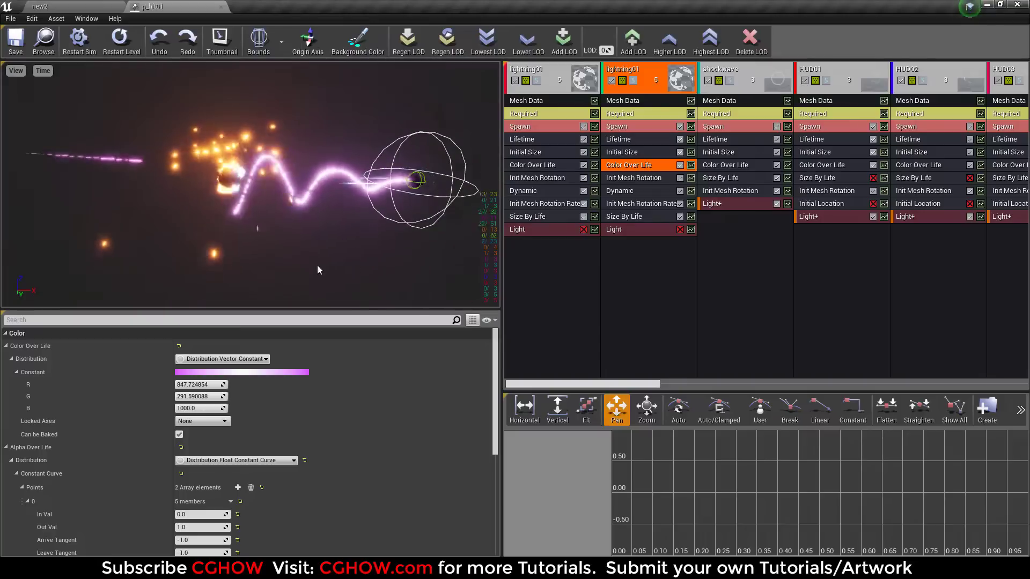
- Solo the first lightning01 emitter and open the lightning_hit mesh from its Mesh Data module
left_click(536, 81)
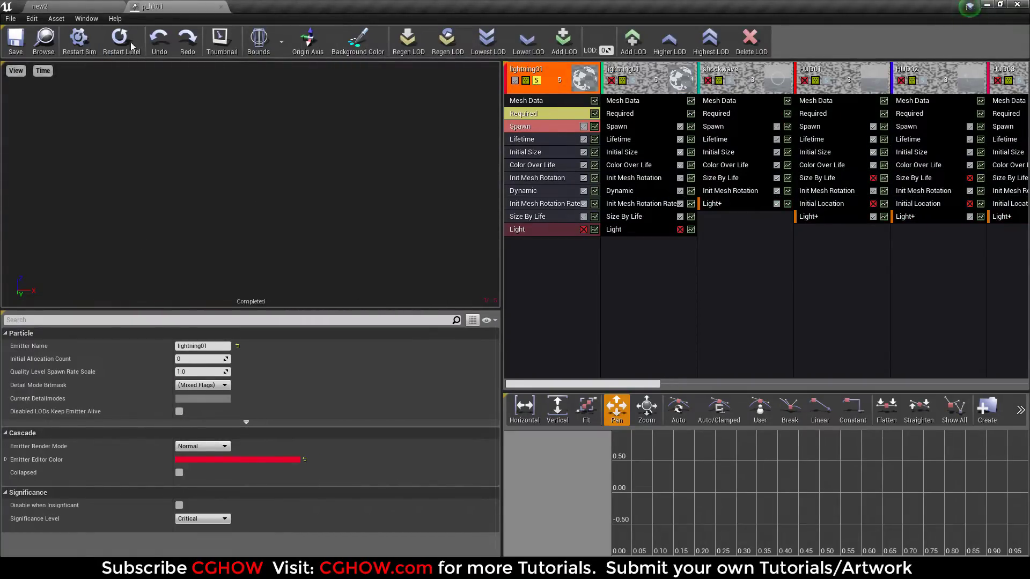
left_click(551, 104)
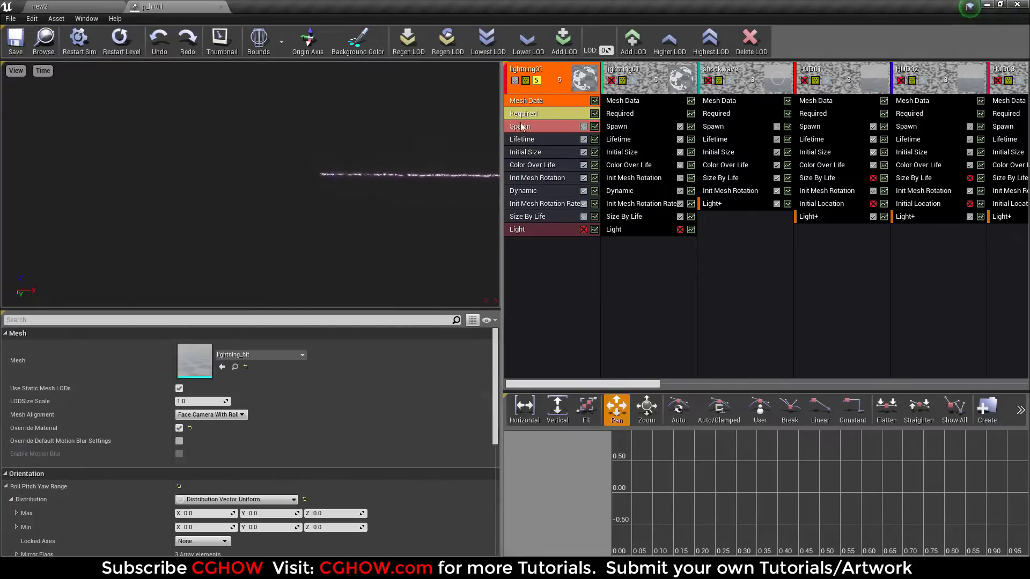
double_click(216, 370)
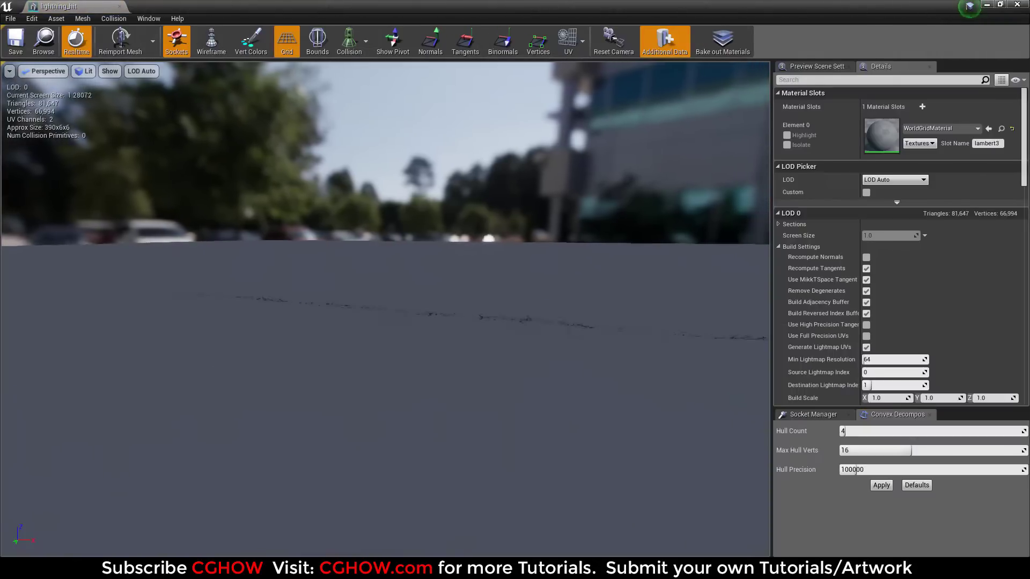
- Examine the lightning_hit mesh up close, along its length and from a distance
left_click_drag(385, 309, 393, 279)
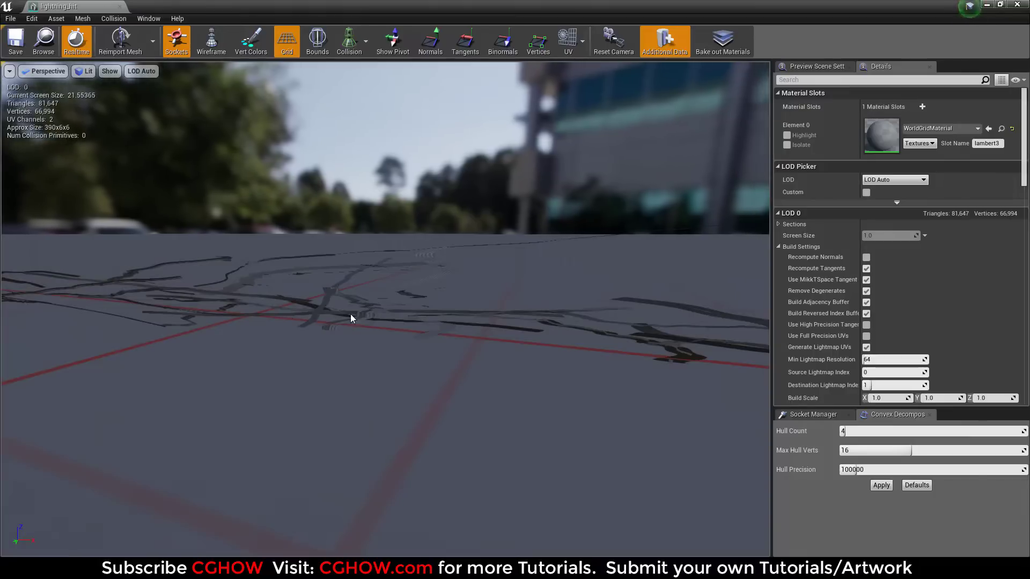
left_click_drag(356, 320, 188, 300)
left_click_drag(391, 317, 391, 364)
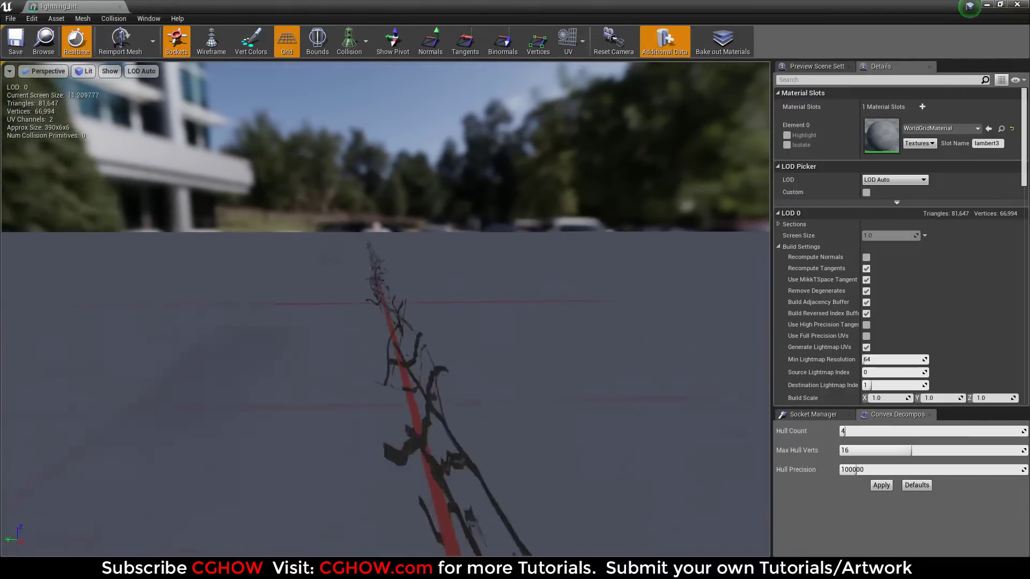
left_click_drag(429, 329, 460, 358)
left_click_drag(484, 415, 405, 439)
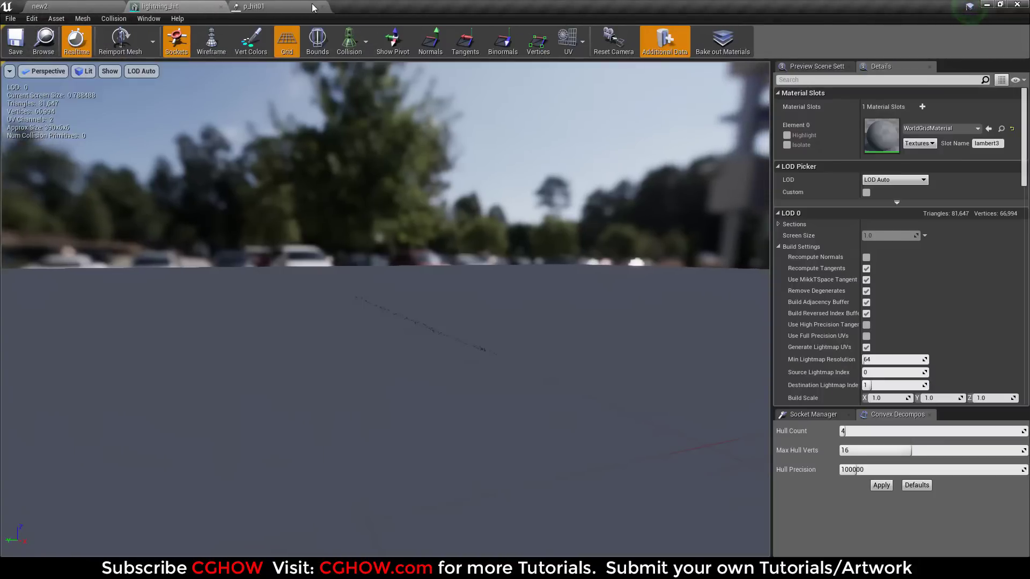
- Return to p_hit01, solo the second lightning01 emitter instead of the first and open its lightning_spiral_hit mesh
left_click(293, 7)
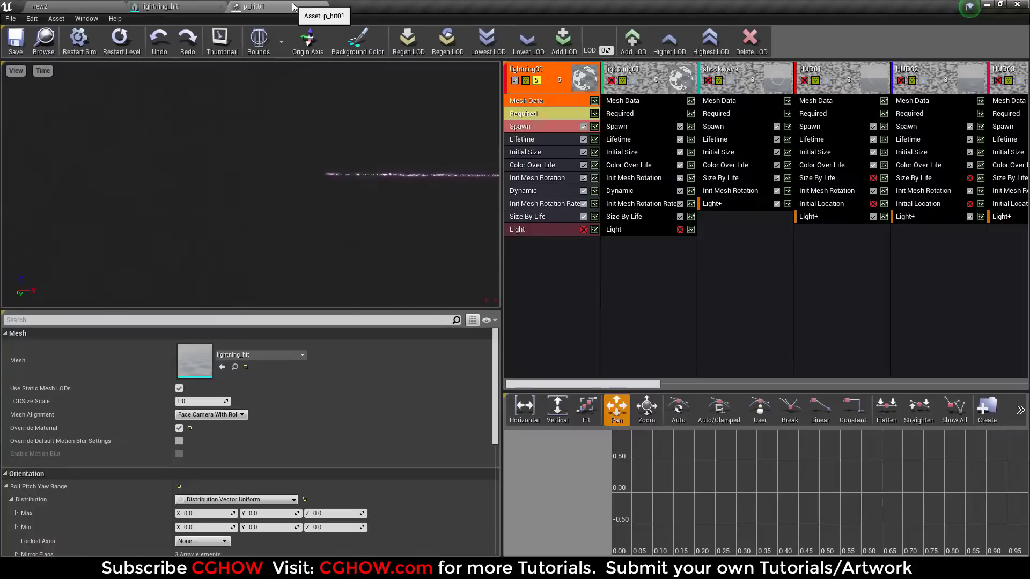
left_click(539, 82)
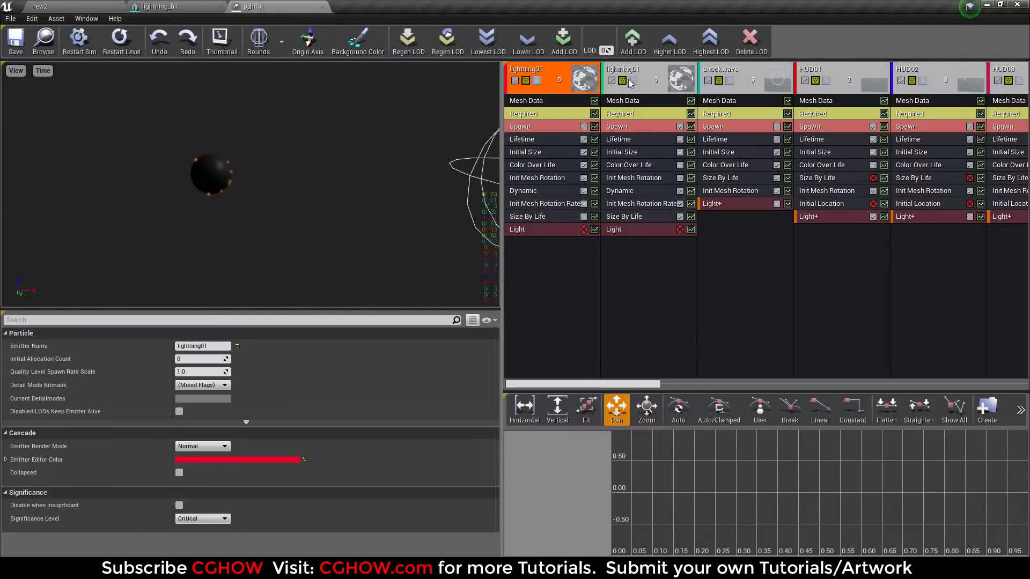
left_click(632, 81)
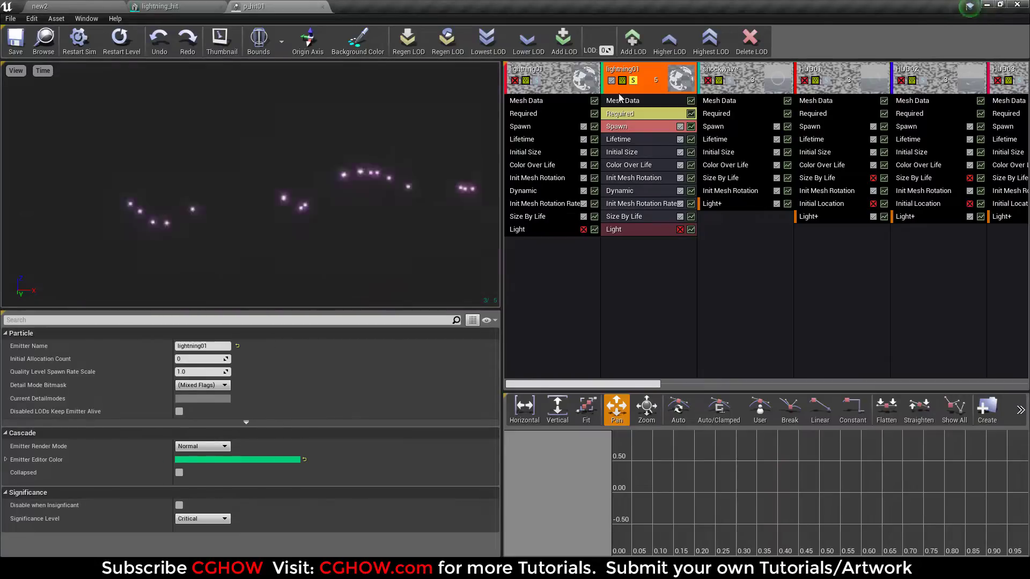
left_click(620, 101)
double_click(194, 360)
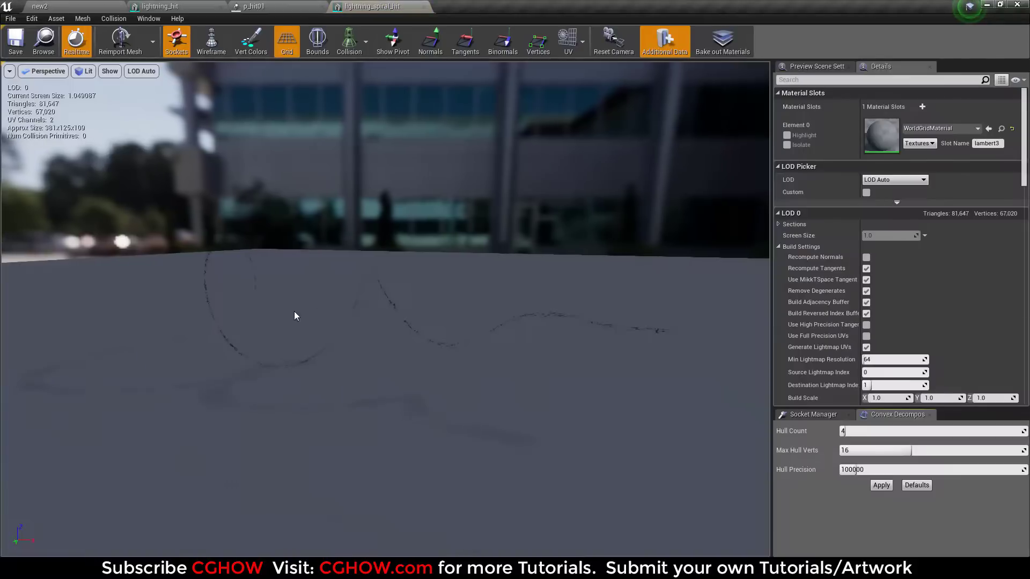
- Examine the lightning_spiral_hit mesh from several angles and distances
left_click_drag(458, 323, 558, 332)
scroll(466, 341, "down", 5)
left_click_drag(466, 341, 408, 420)
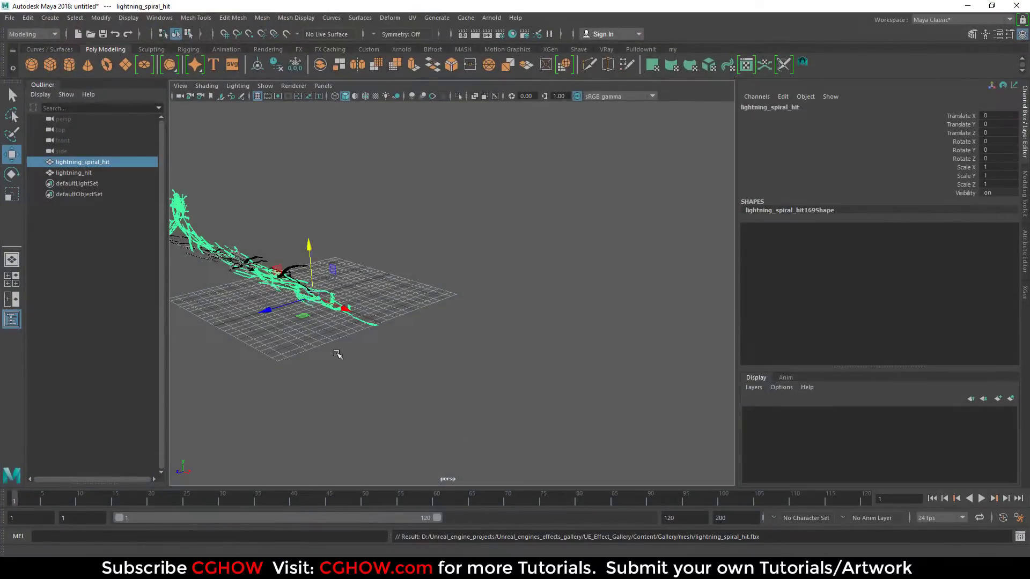
middle_click_drag(342, 370, 693, 434, "alt")
- Switch to Maya and compare the source geometry of lightning_hit and lightning_spiral_hit, selecting each in turn
left_click(528, 407)
right_click_drag(482, 349, 451, 320, "alt")
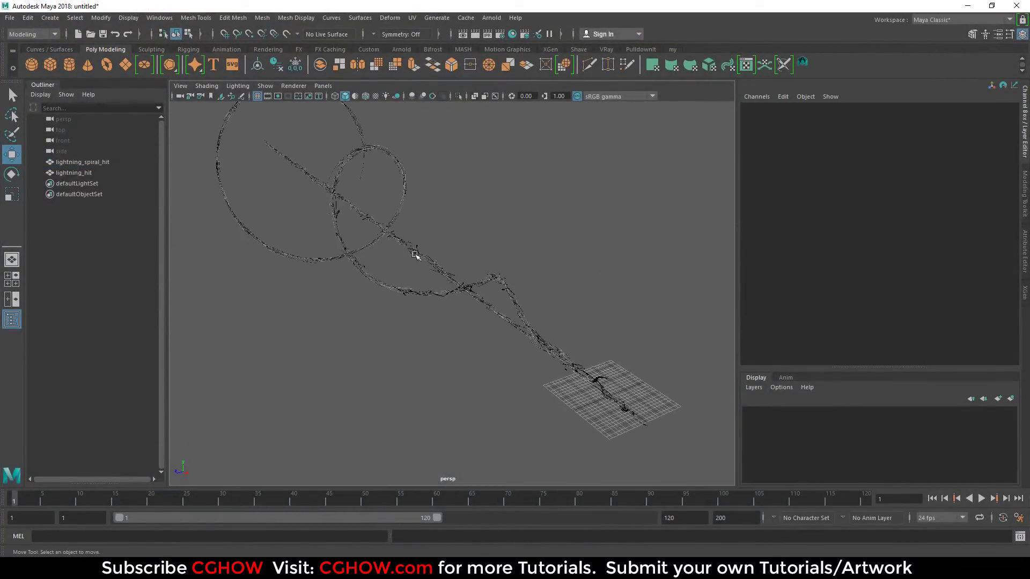
left_click(415, 255)
right_click_drag(379, 296, 651, 354, "alt")
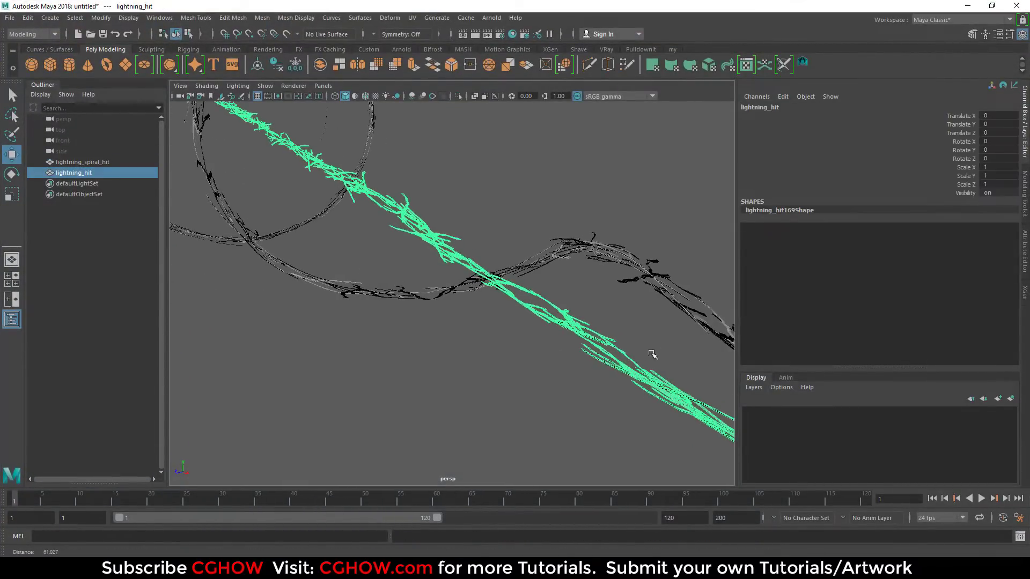
left_click(661, 283)
right_click_drag(661, 283, 221, 333, "alt")
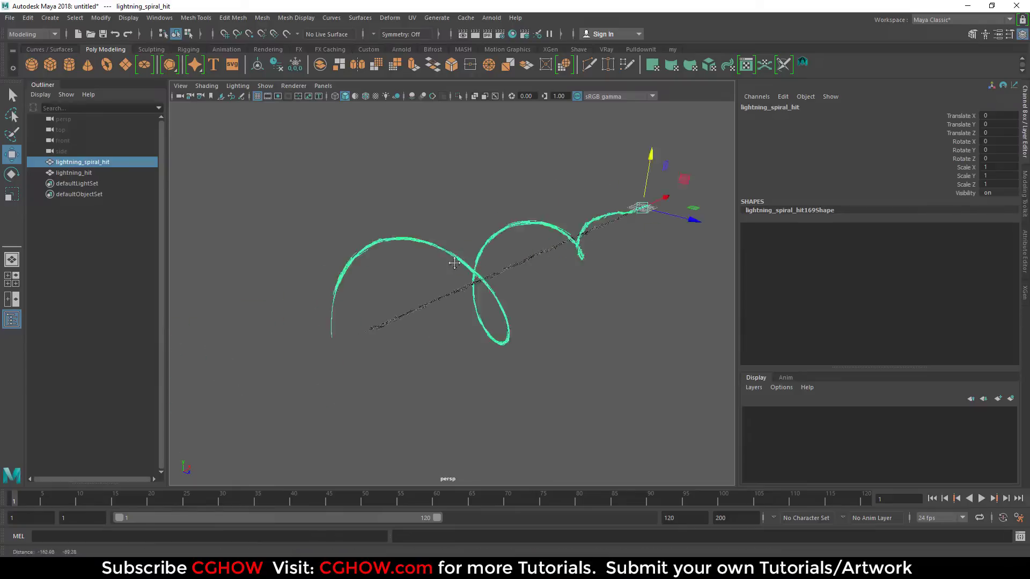
right_click_drag(719, 291, 411, 371, "alt")
left_click(460, 224)
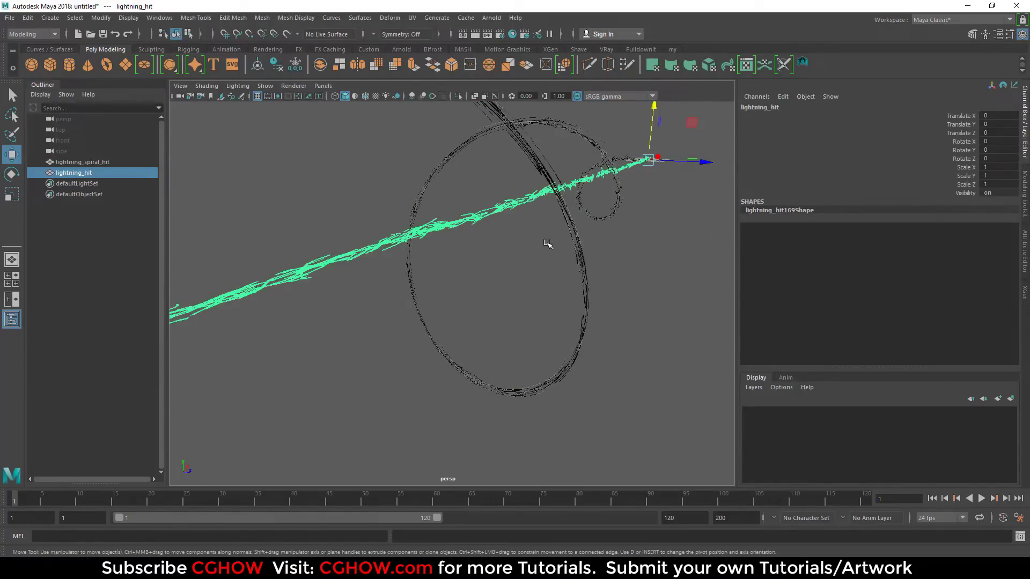
left_click_drag(552, 241, 478, 252, "alt")
scroll(491, 223, "down", 3)
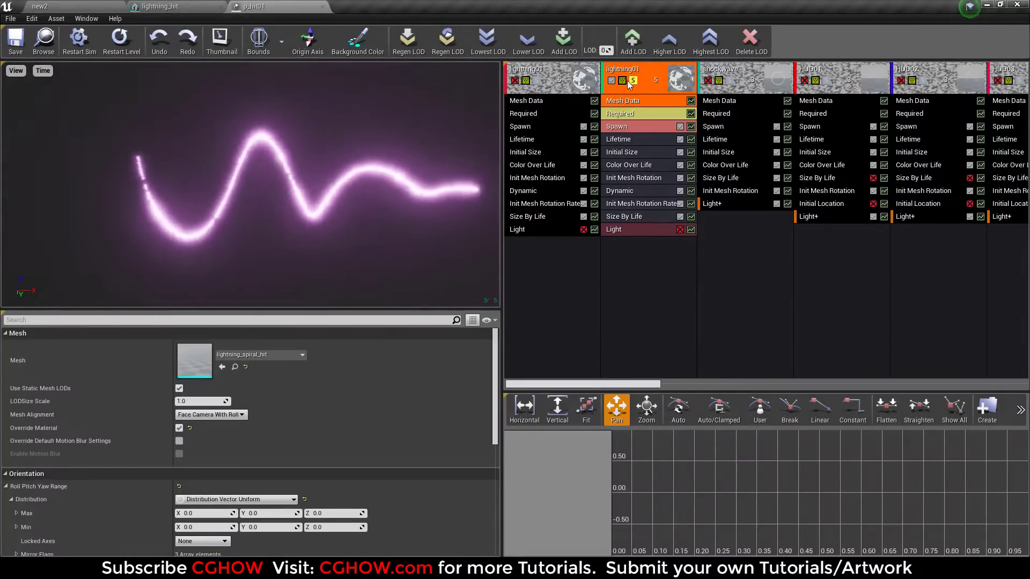
- Turn off solo on the second lightning01 emitter and briefly preview the first one alone
left_click(632, 81)
left_click(536, 80)
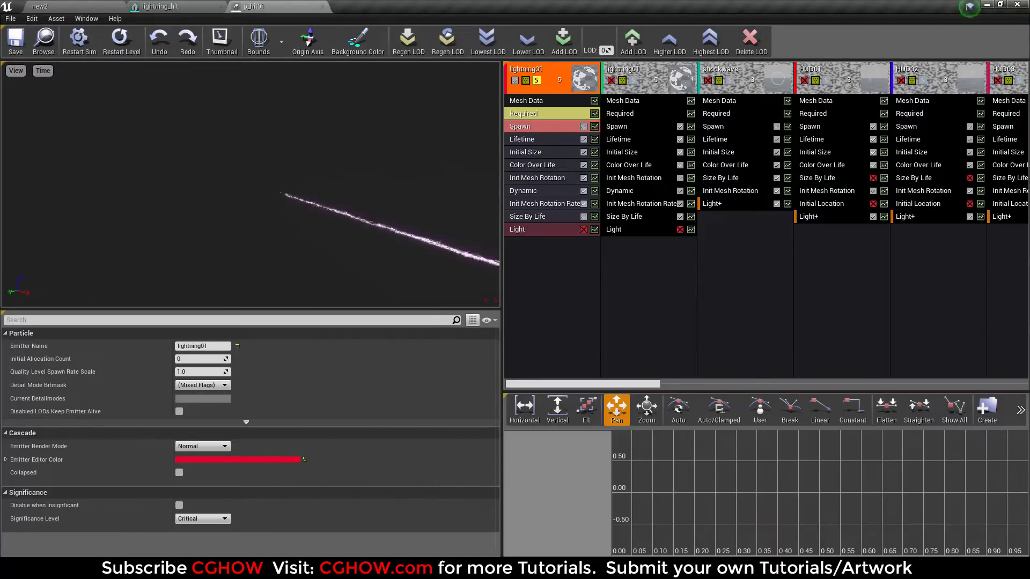
left_click(536, 80)
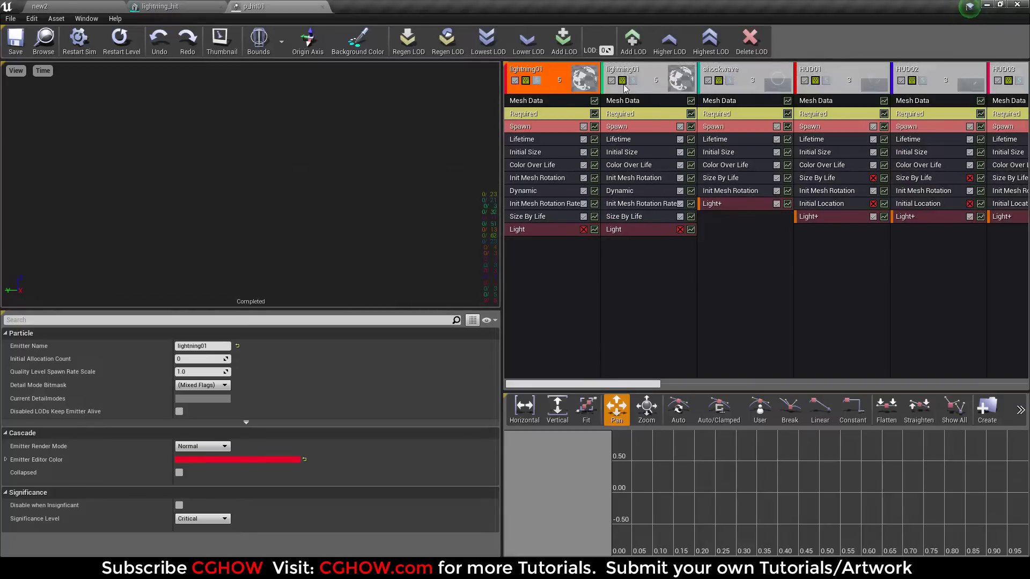
- Solo the second lightning01 emitter and review its Init Mesh Rotation Rate and Size By Life modules
left_click(633, 81)
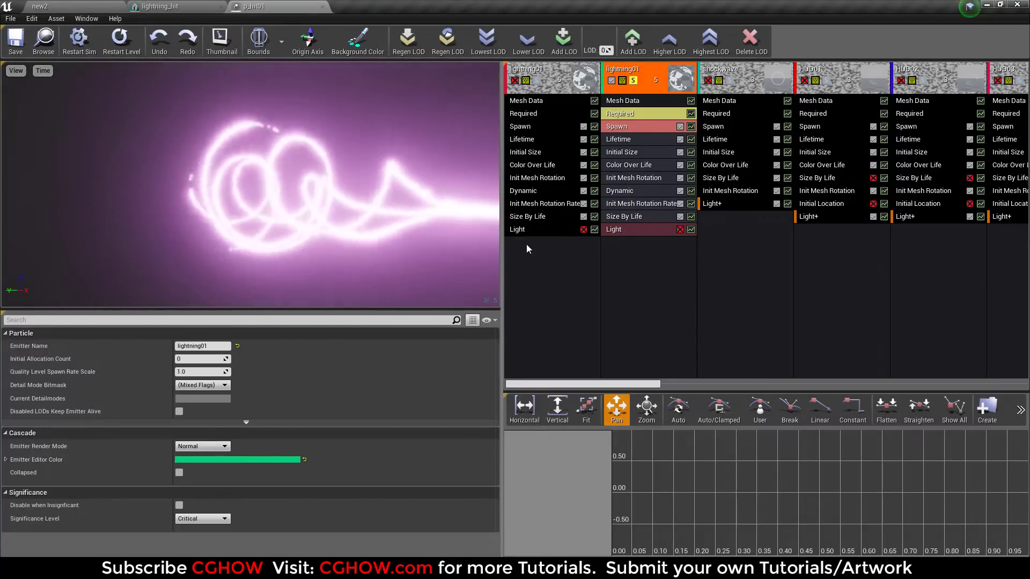
left_click(646, 206)
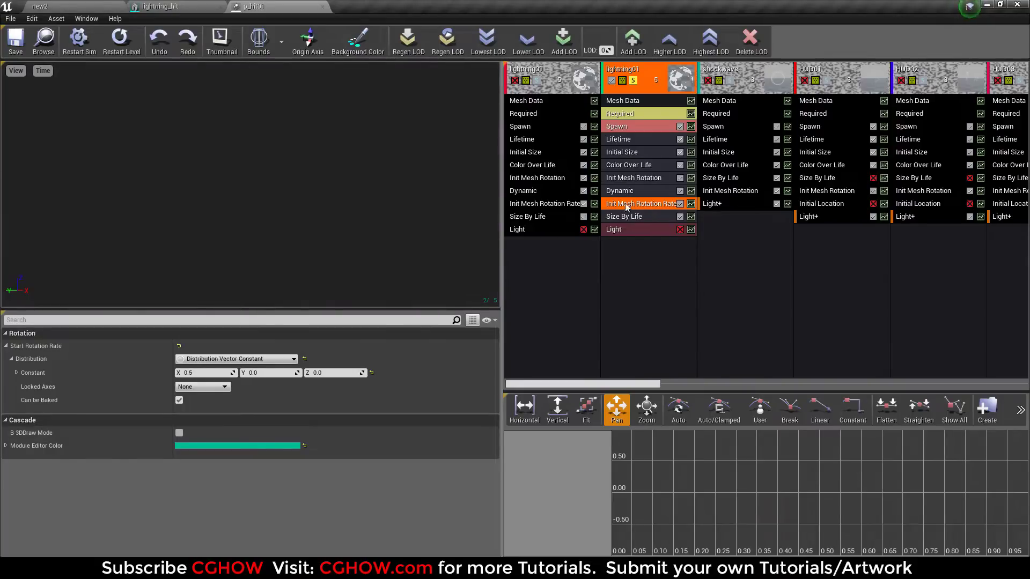
left_click(637, 216)
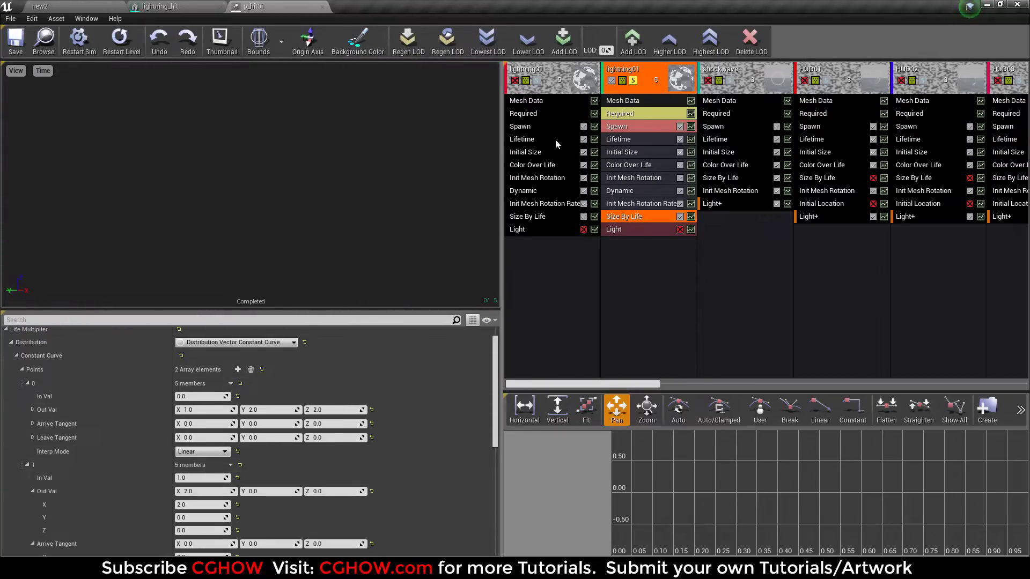
- Solo the shockwave emitter and open the m_shockwave02 material from its Required module
left_click(745, 78)
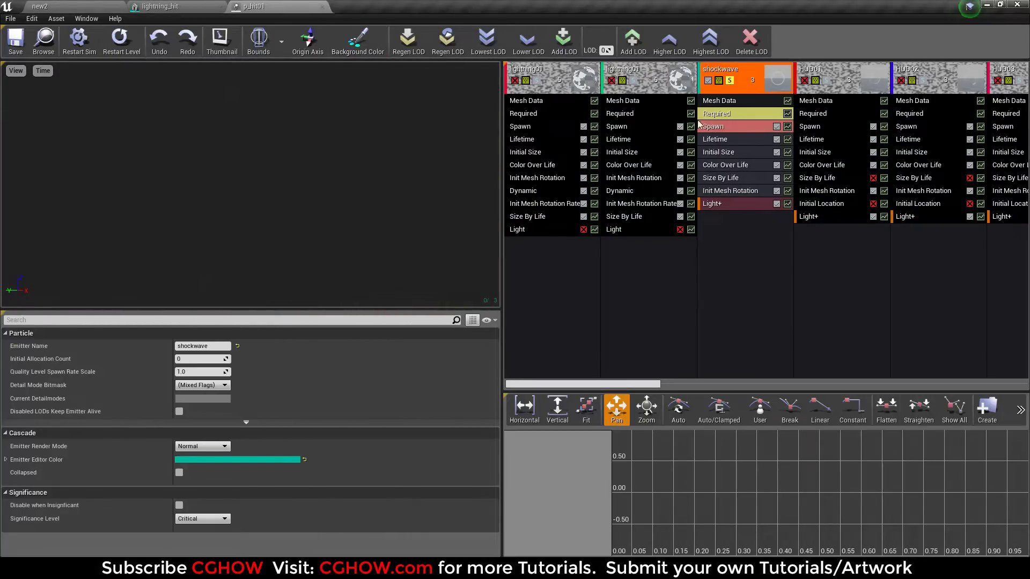
left_click(718, 114)
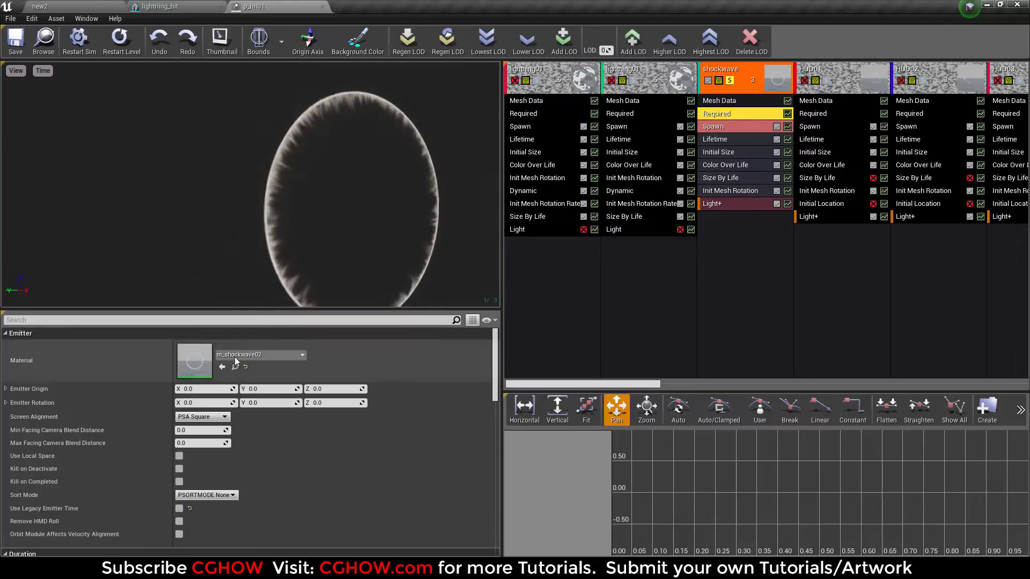
double_click(196, 360)
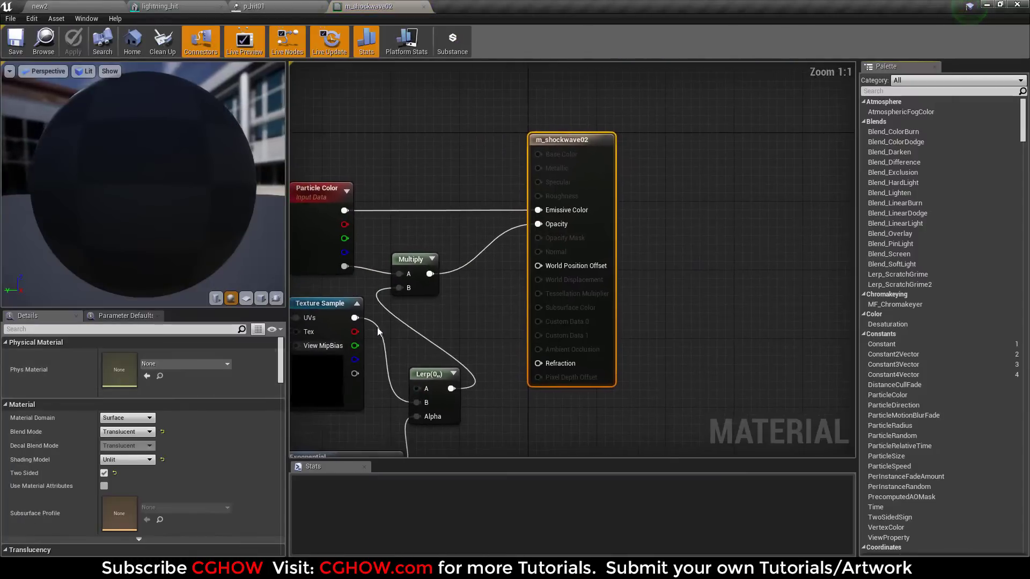
- Examine the m_shockwave02 node graph and preview the material on a cube
scroll(623, 256, "down", 2)
right_click_drag(550, 316, 556, 270)
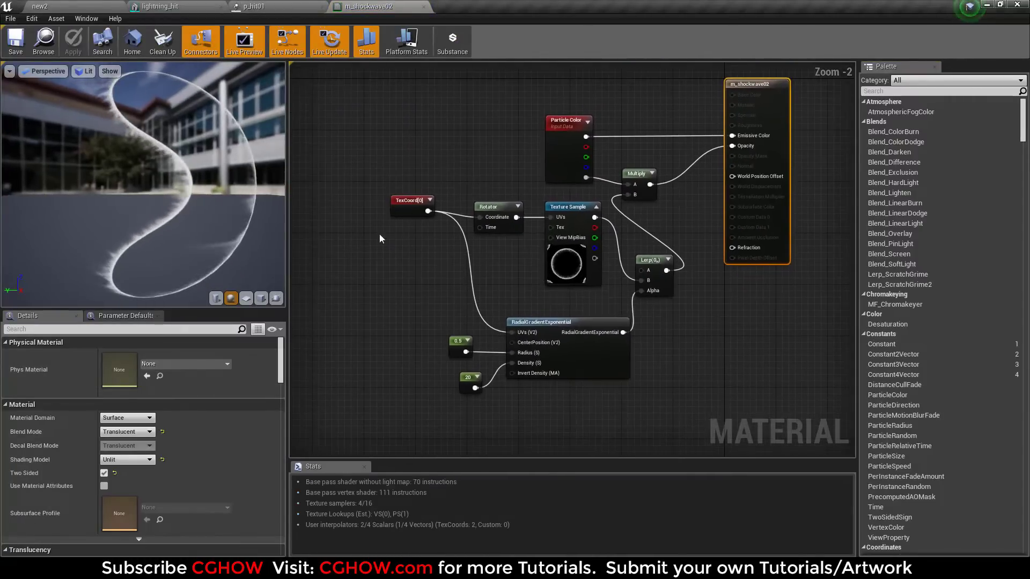
left_click(260, 298)
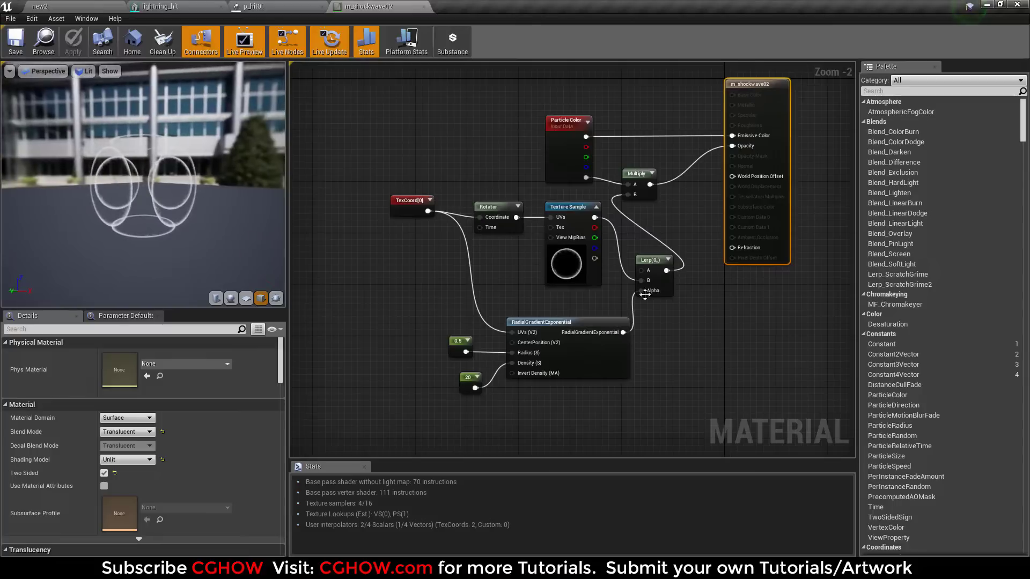
- Inspect the t_shockwave01 texture used by the Texture Sample node and close both the texture and material editors
scroll(578, 279, "up", 2)
left_click(569, 268)
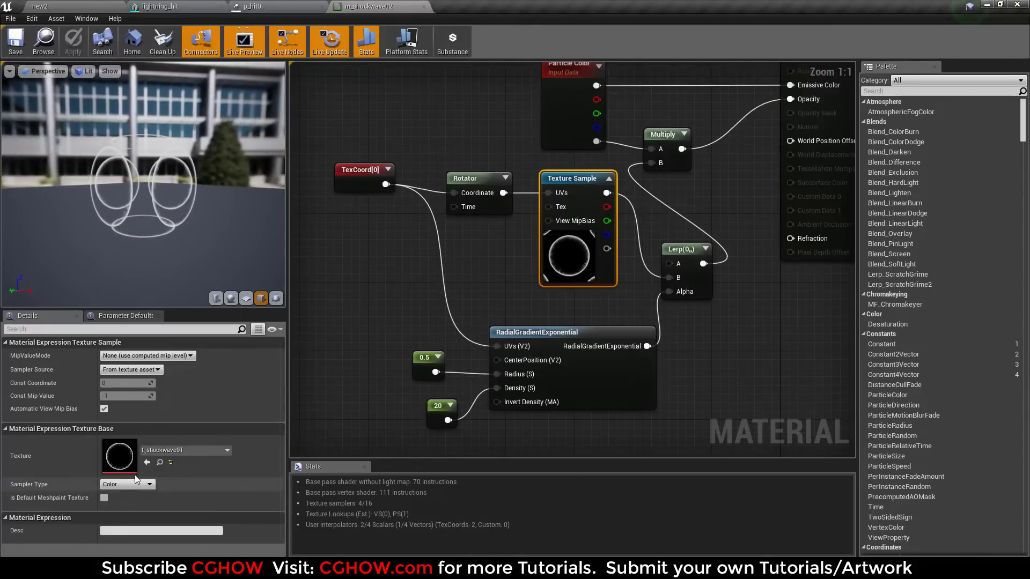
double_click(121, 452)
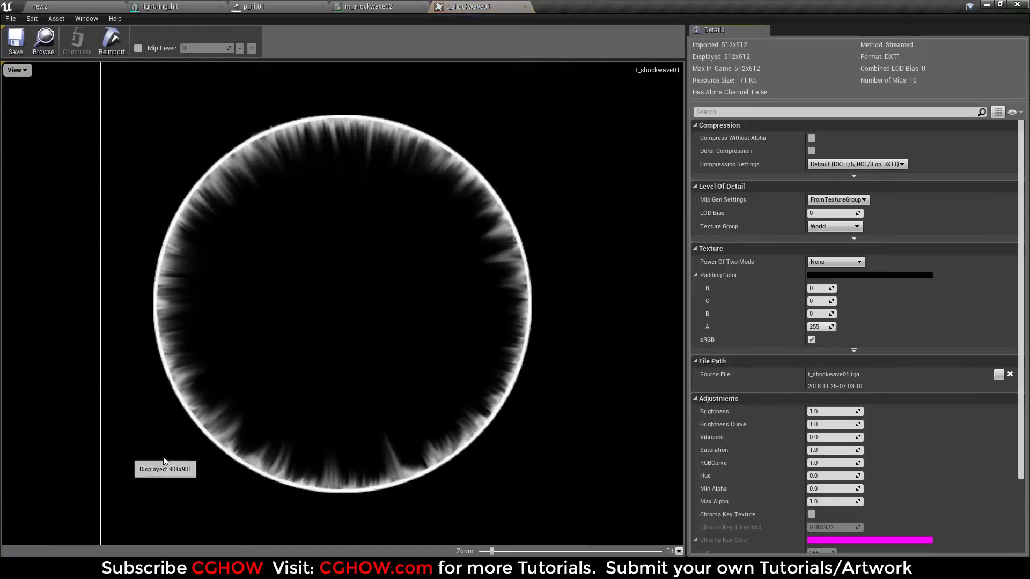
middle_click(483, 2)
middle_click(392, 3)
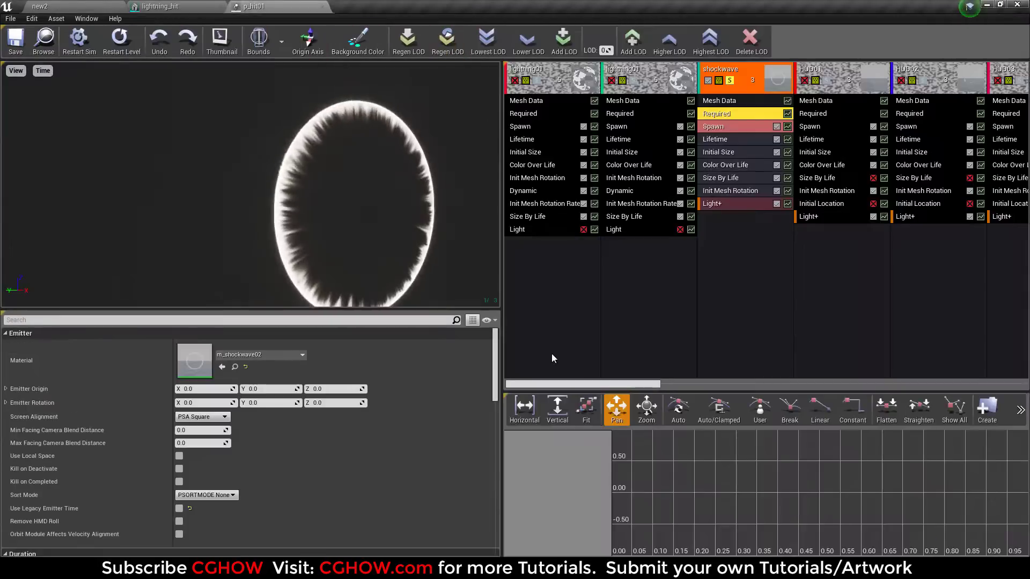
- Review the shockwave emitter's Light module settings and turn off solo for that emitter
left_click_drag(609, 384, 658, 242)
left_click(551, 203)
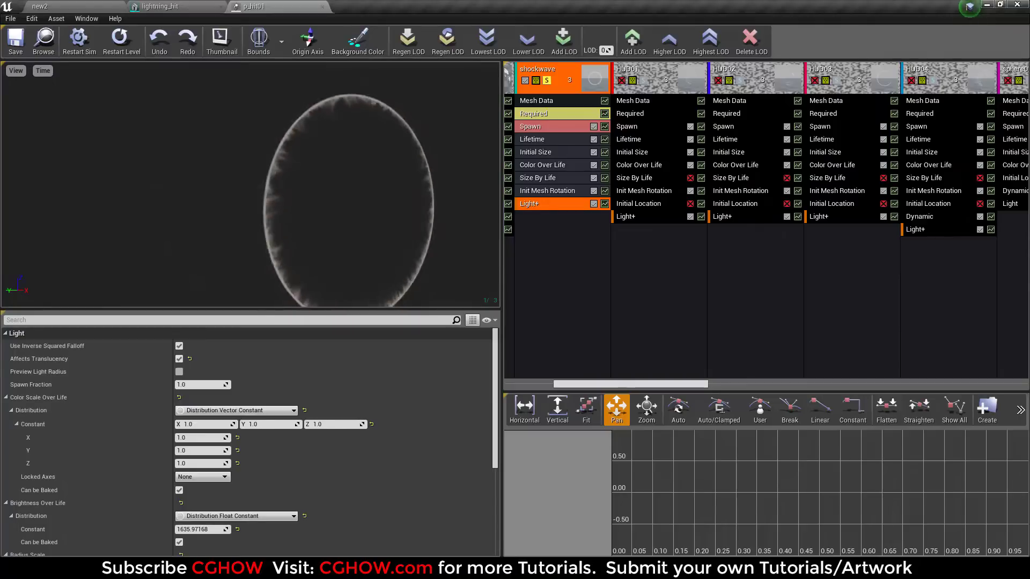
left_click(546, 80)
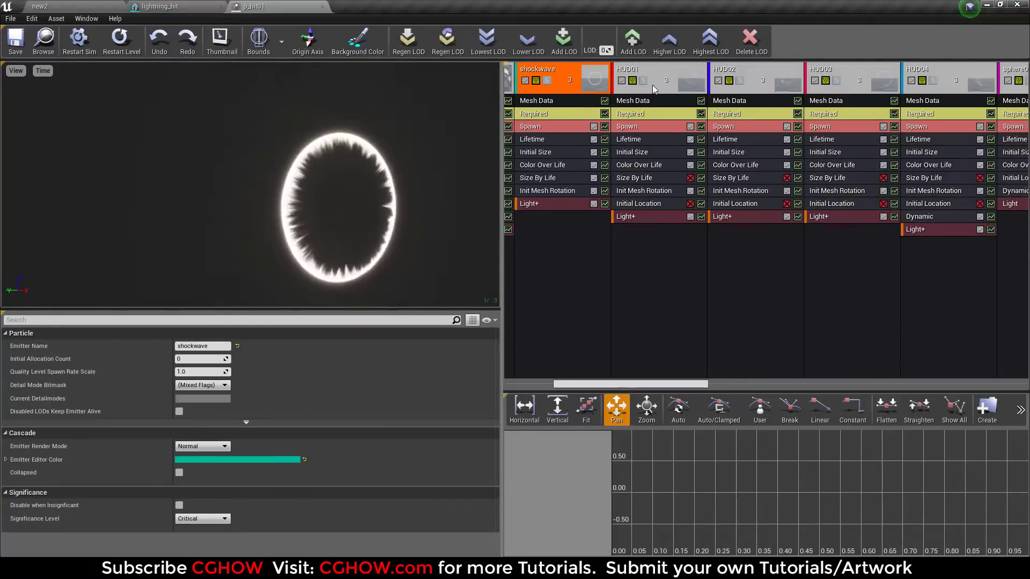
- Solo the HUD01 emitter, view its Mesh Data settings, and open the T_HUD01 material from its Required module
left_click(643, 80)
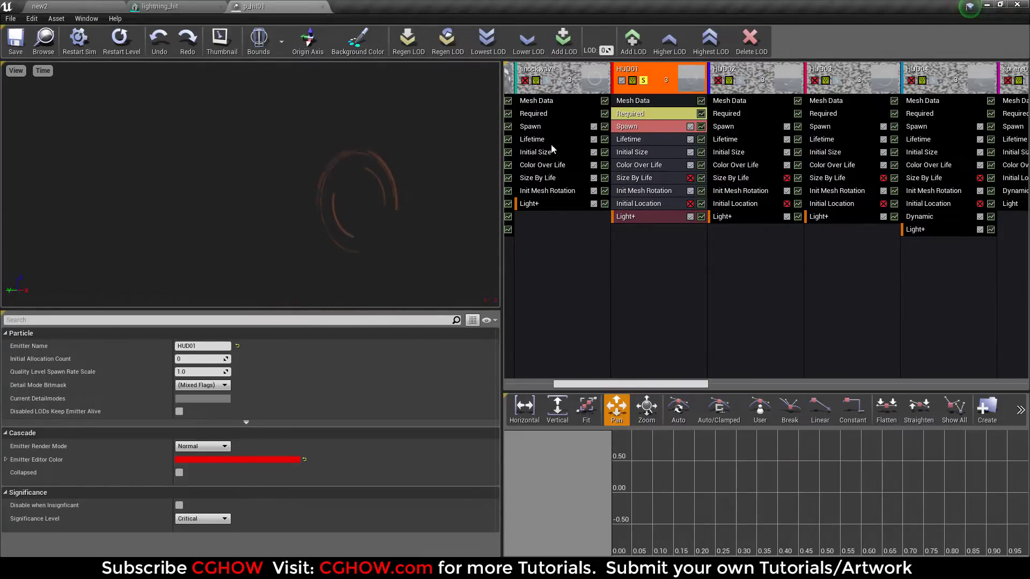
left_click(627, 101)
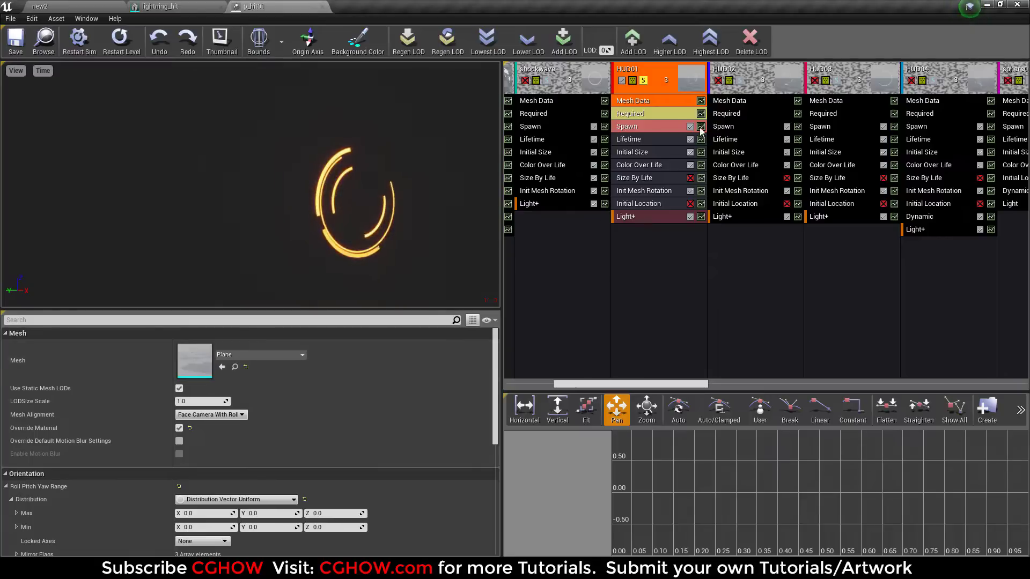
left_click(665, 115)
double_click(195, 362)
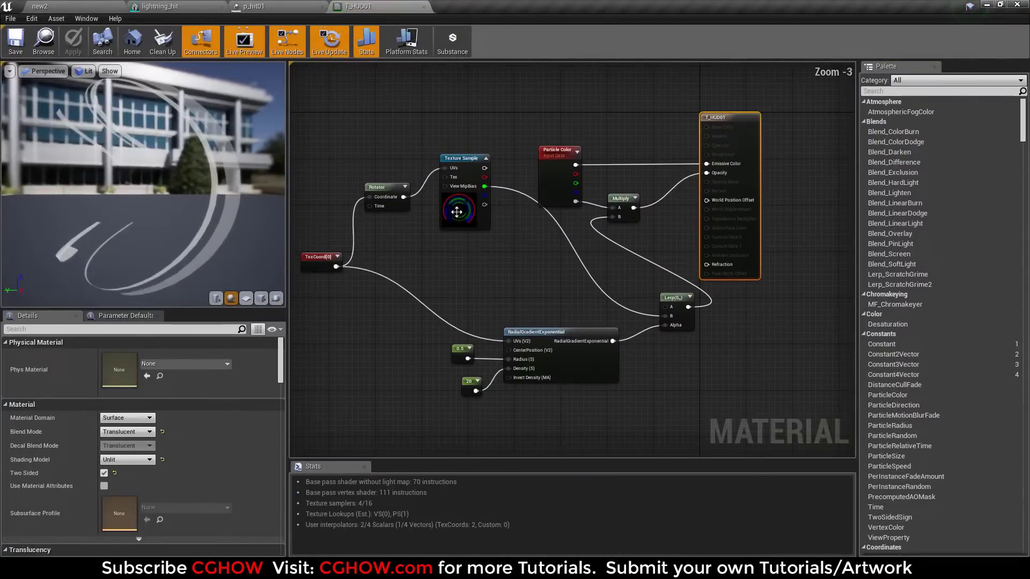
- Open the Texture Sample's T_HUD01 texture, view its blue, green and red channels individually, and close the texture editor
left_click(458, 211)
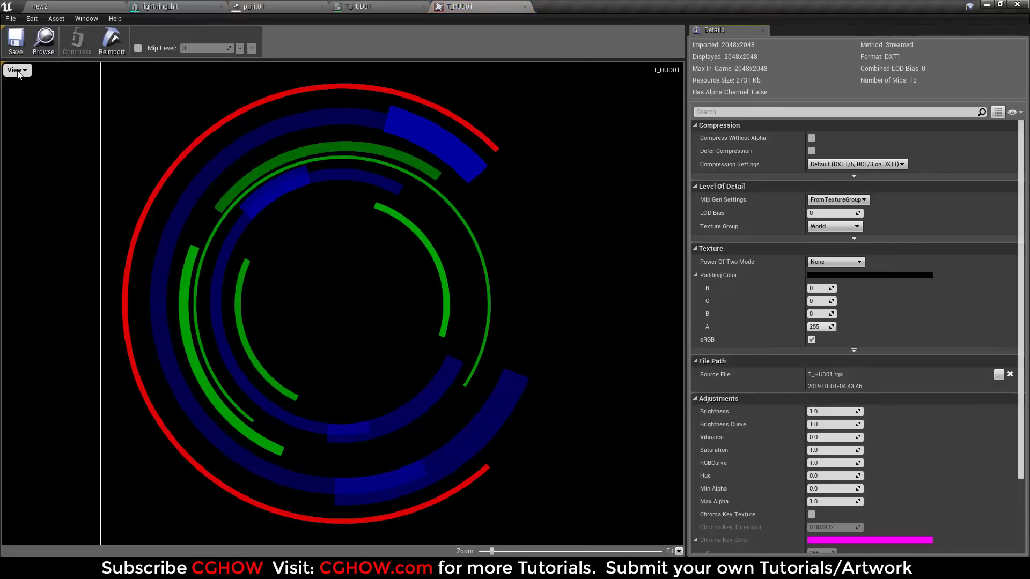
left_click(17, 70)
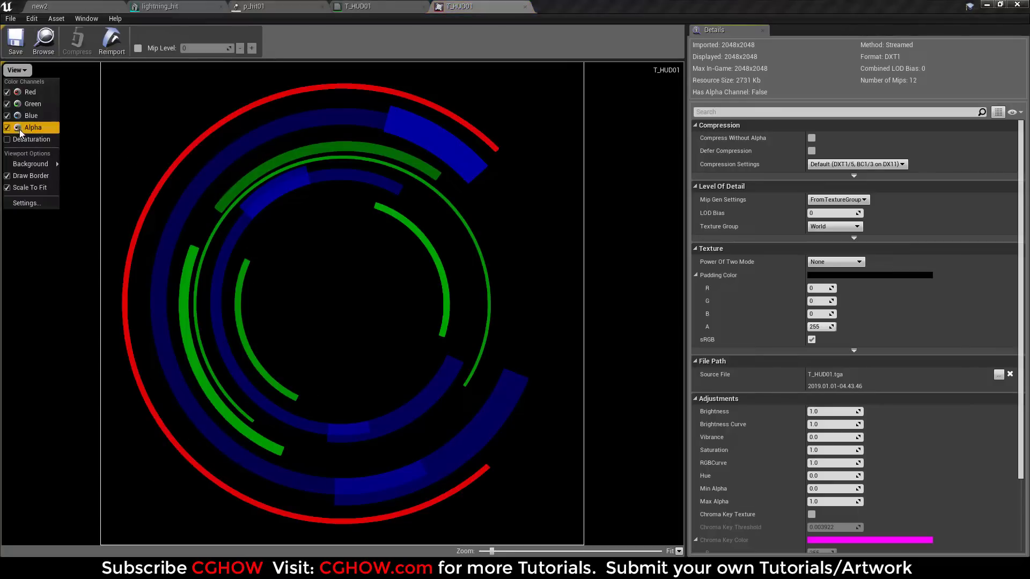
left_click(8, 105)
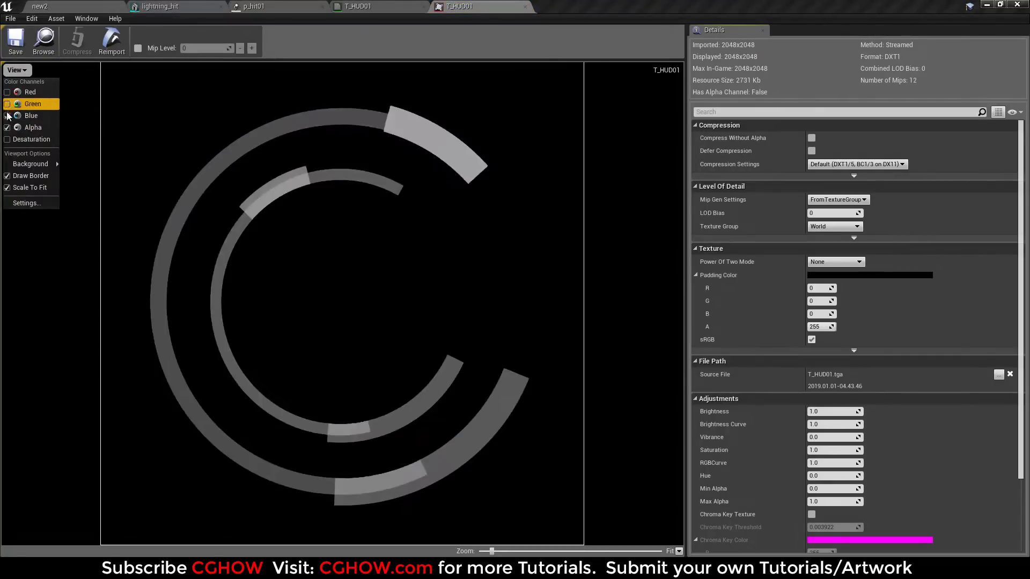
left_click(7, 117)
left_click(8, 107)
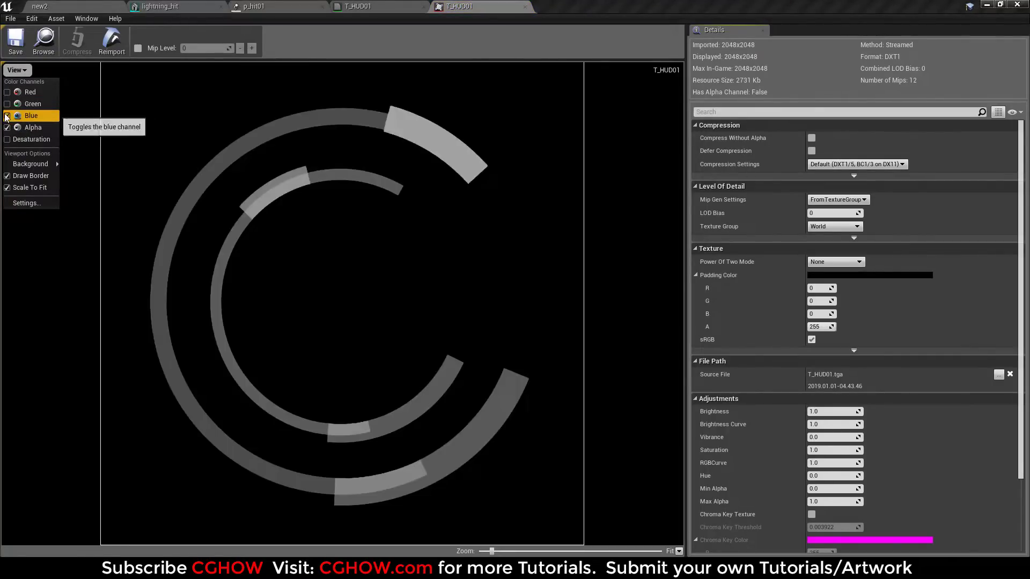
left_click(8, 116)
left_click(8, 117)
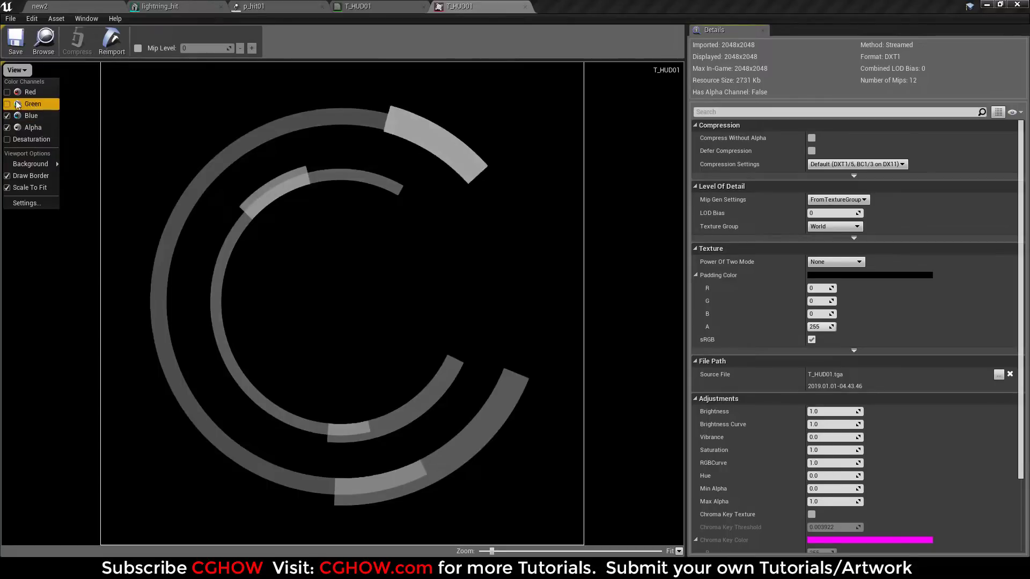
left_click(6, 116)
left_click(7, 104)
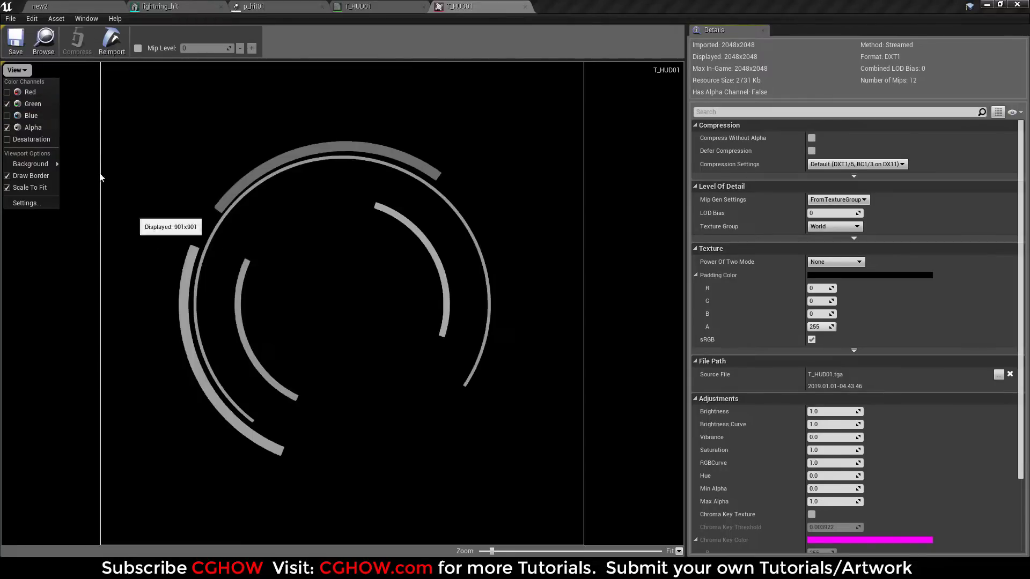
left_click(7, 105)
left_click(7, 93)
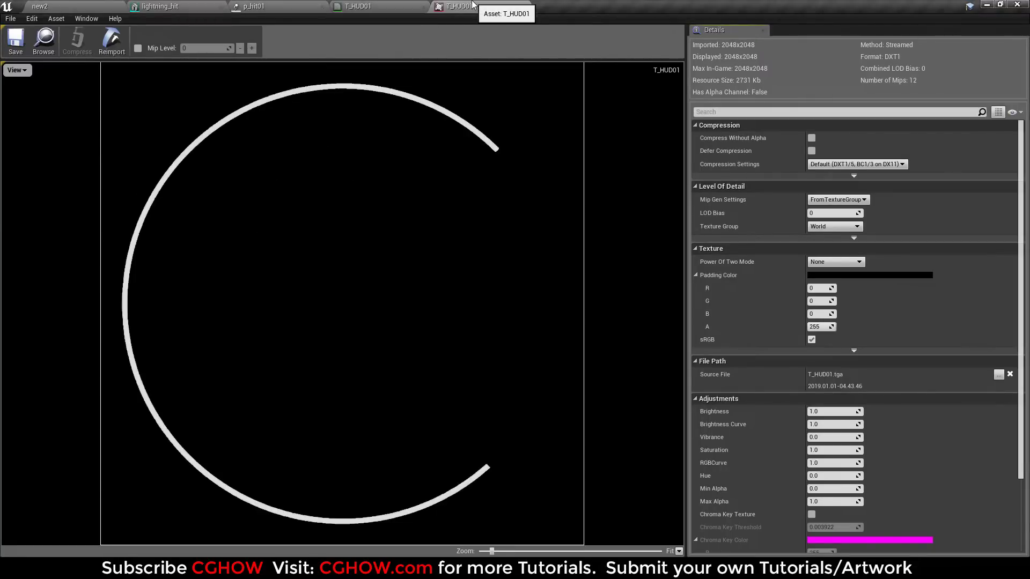
left_click(525, 6)
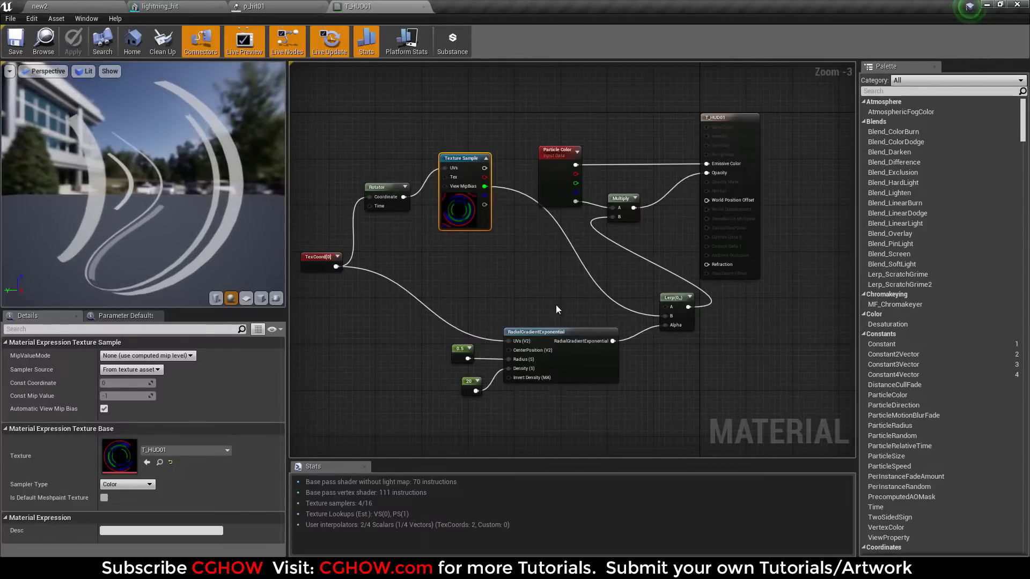
- Preview the T_HUD01 material on a cube and close the material editor
left_click_drag(175, 143, 171, 166)
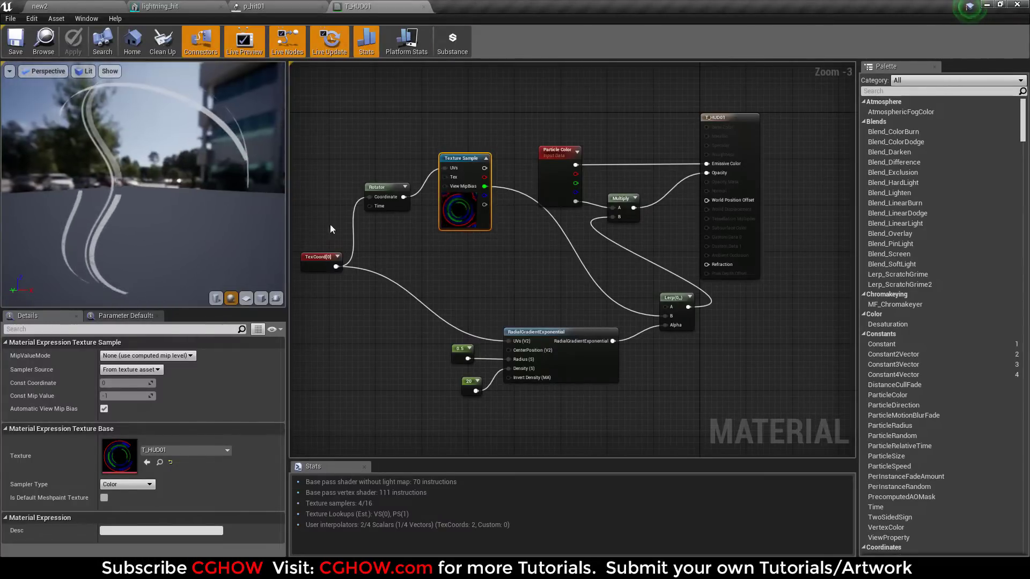
left_click(275, 298)
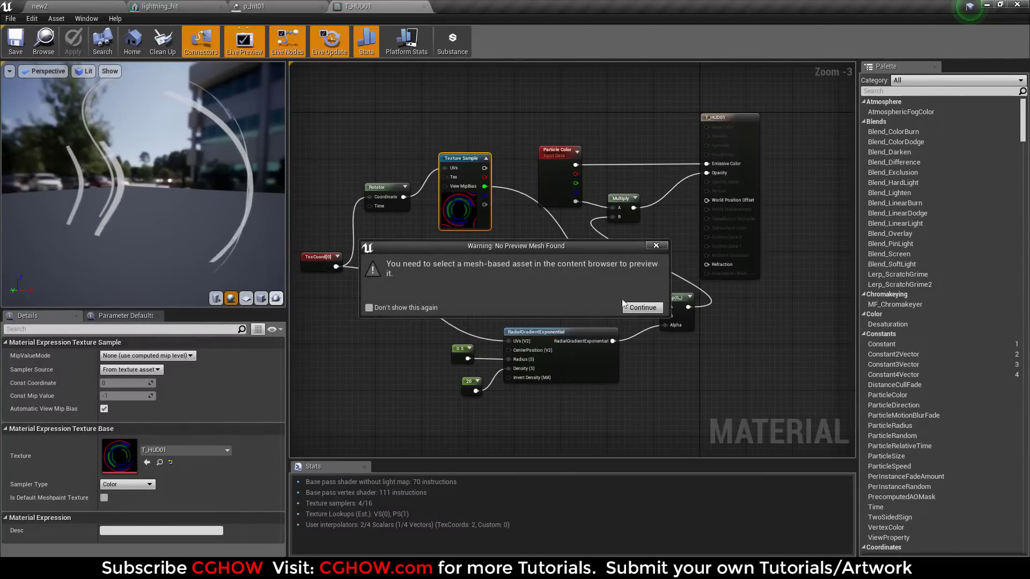
left_click(655, 246)
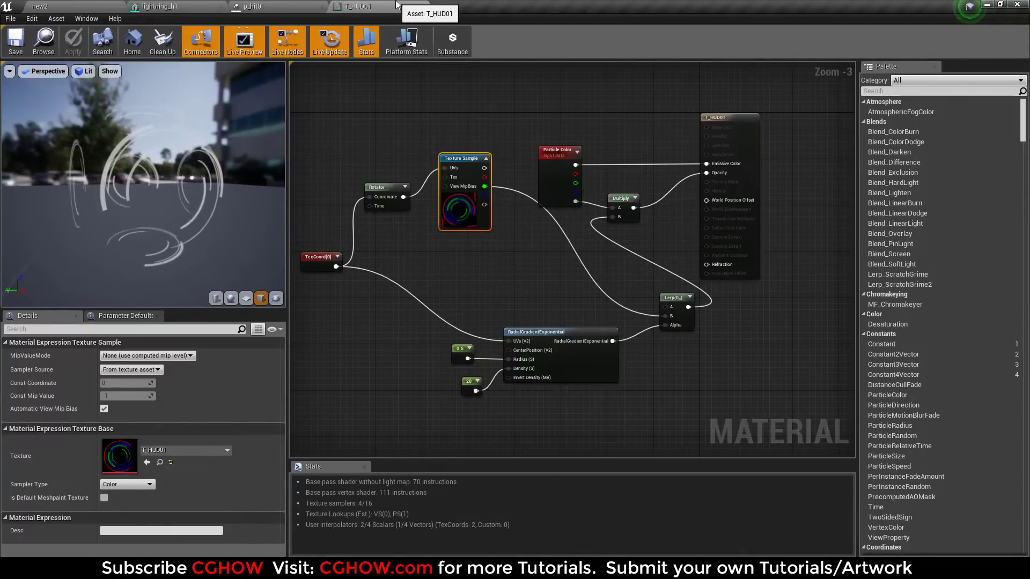
left_click(425, 6)
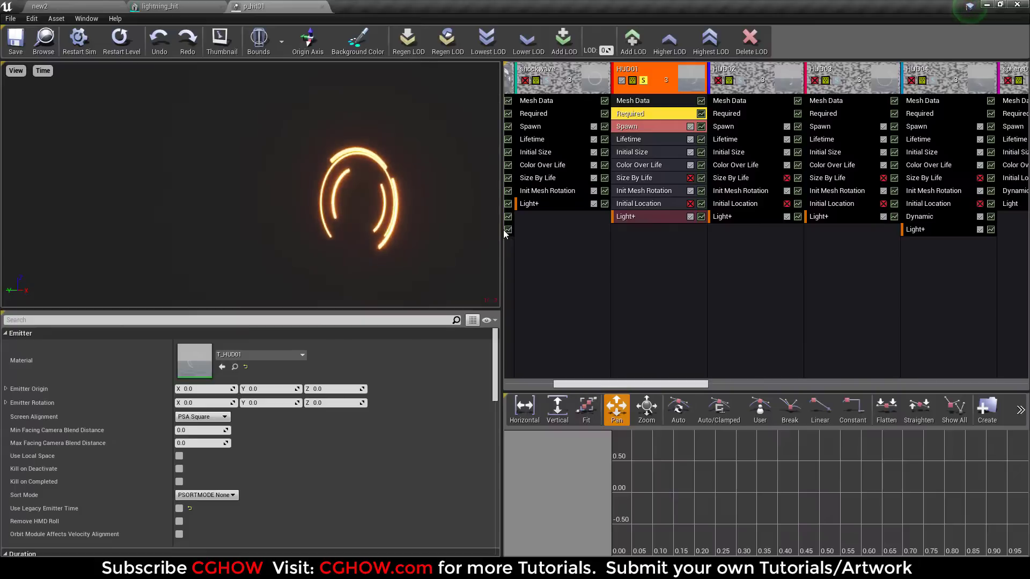
- Turn off solo for HUD01 and preview the HUD02 and HUD03 emitters individually in isolation
left_click(643, 80)
left_click(739, 80)
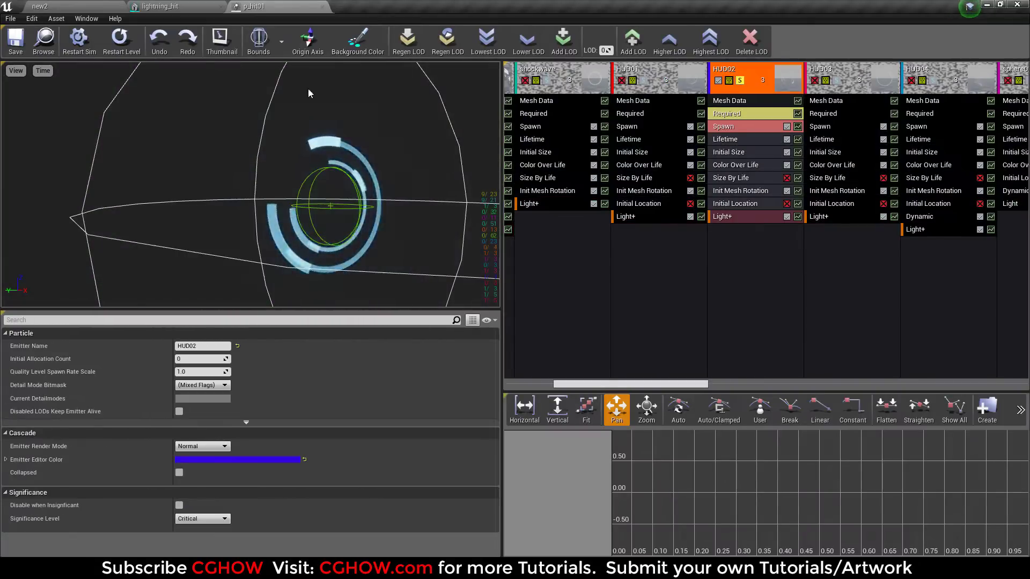
left_click(739, 80)
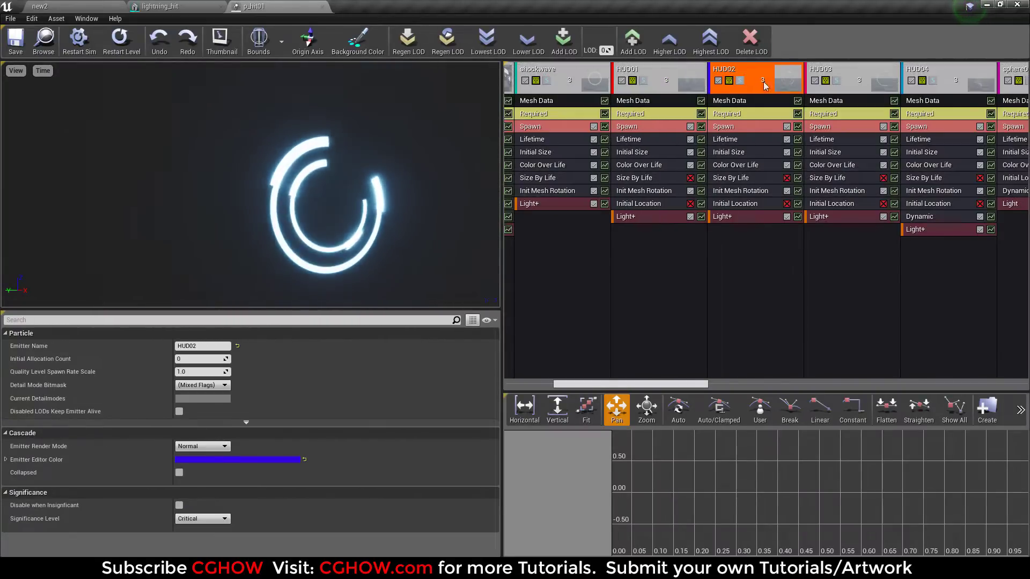
left_click(836, 80)
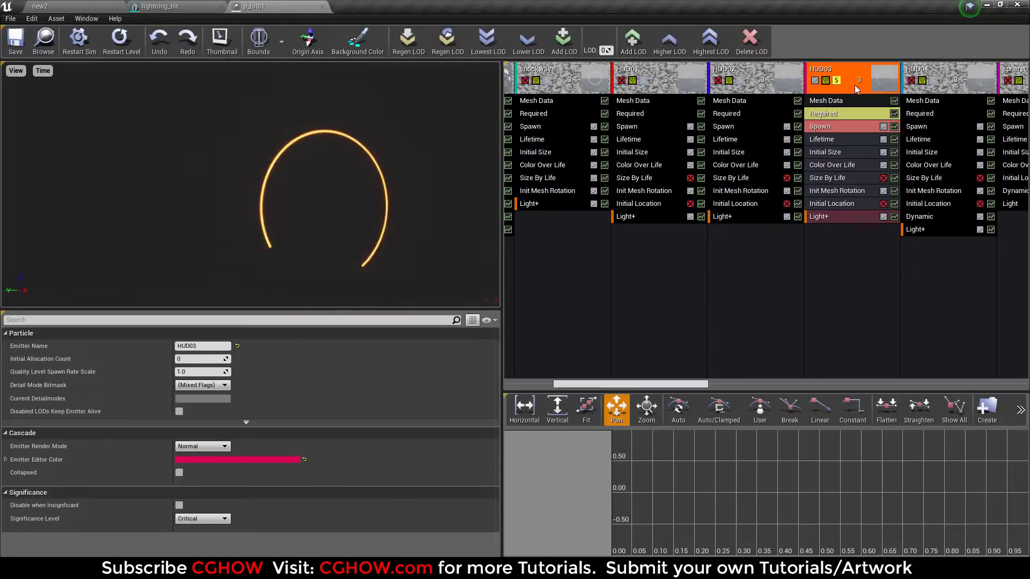
left_click(836, 80)
- Solo the HUD04 emitter and open the m_plasma01 material from its Required module
left_click(933, 80)
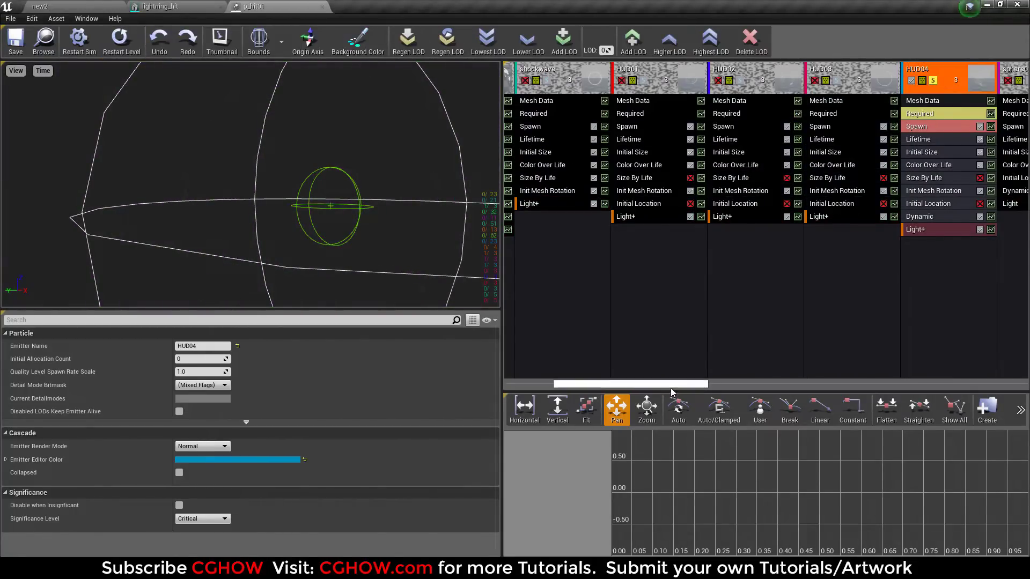
left_click_drag(671, 388, 733, 388)
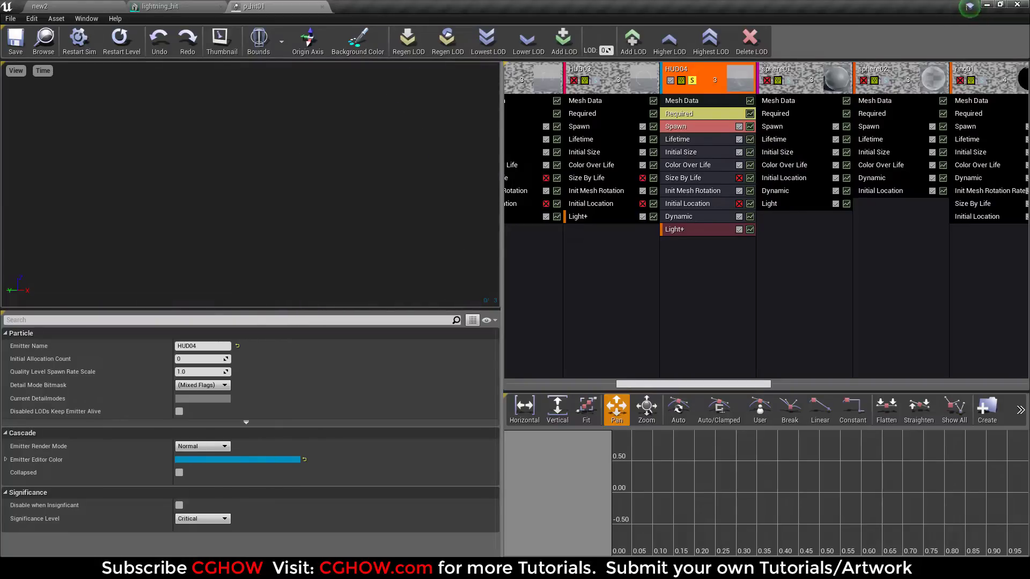
left_click(689, 113)
double_click(198, 364)
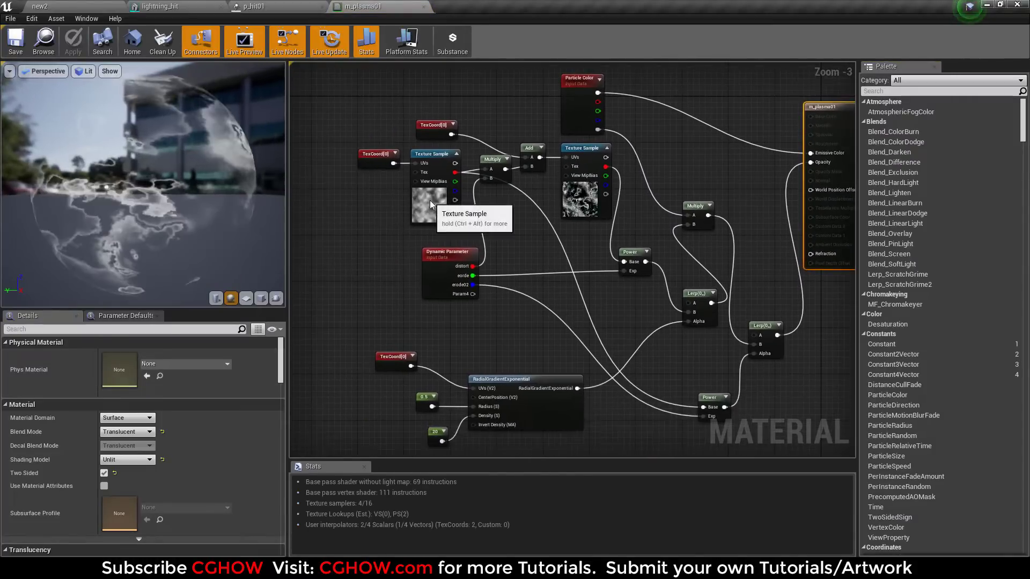
- Examine the t_noise01 Texture Sample and the Dynamic Parameter node's connections in the m_plasma01 graph
left_click(430, 201)
scroll(553, 220, "up", 2)
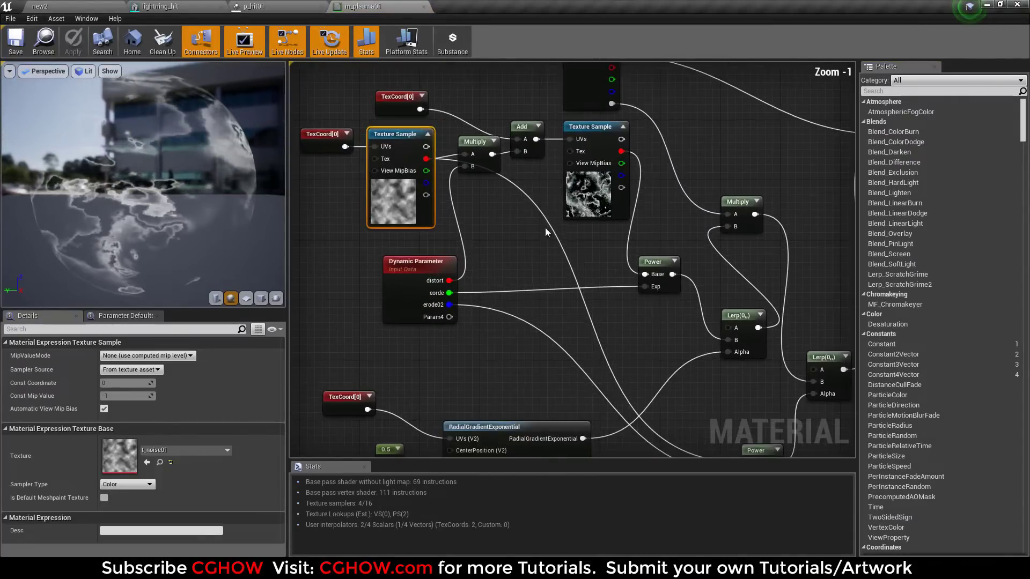
left_click_drag(438, 289, 464, 304)
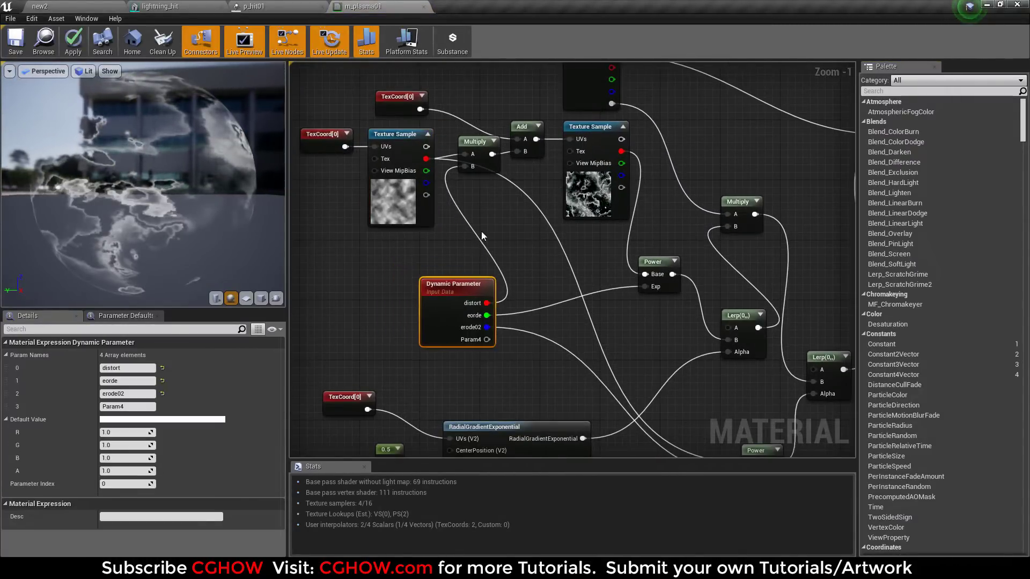
scroll(483, 221, "up", 1)
right_click_drag(484, 222, 489, 299)
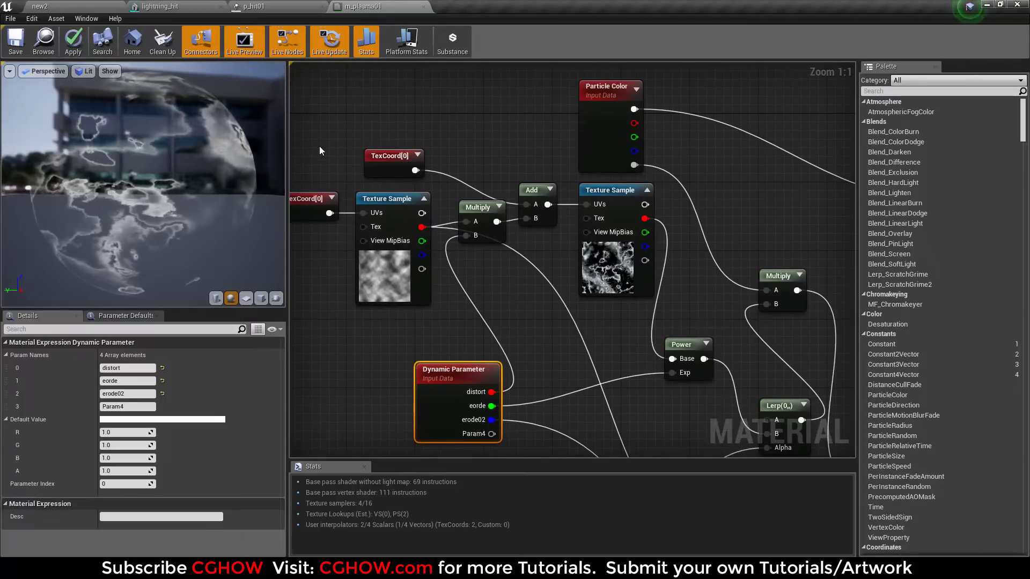
mouse_move(386, 268)
left_mouse_down()
mouse_move(377, 276)
mouse_move(395, 284)
left_mouse_up()
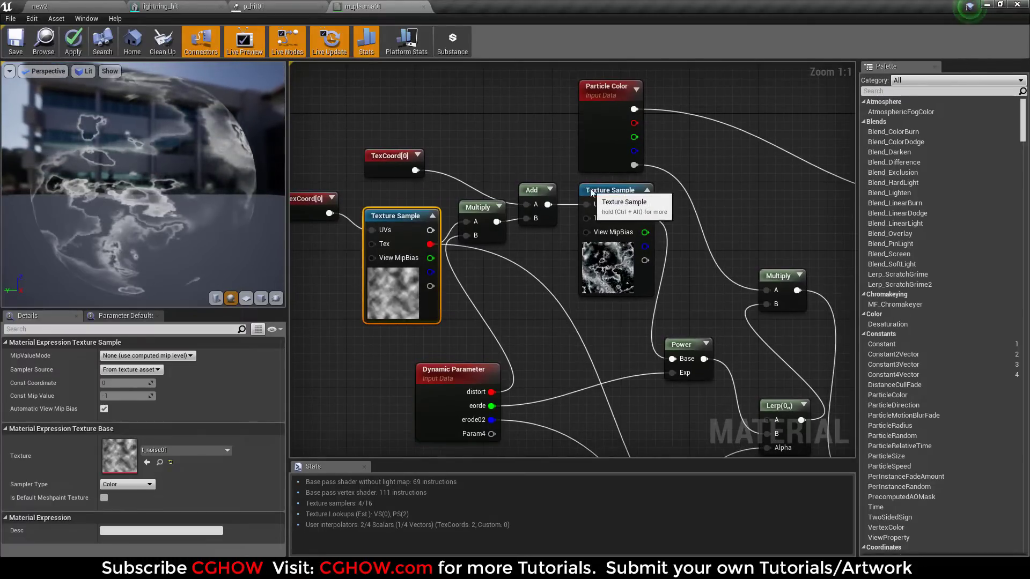
- Inspect the ff_circle17 texture used by the second Texture Sample node and close the texture editor
left_click_drag(591, 193, 599, 195)
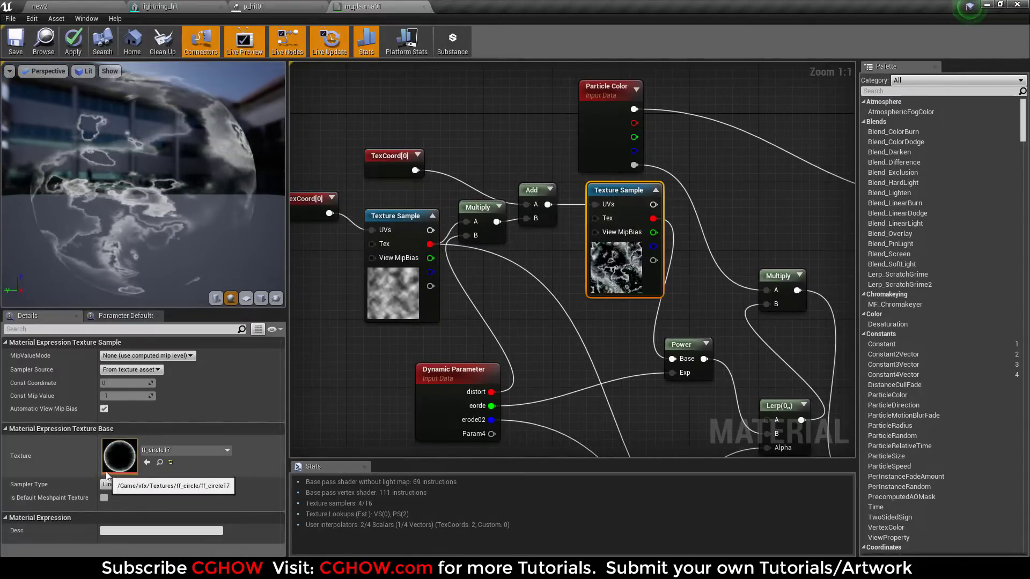
double_click(120, 456)
left_click(526, 6)
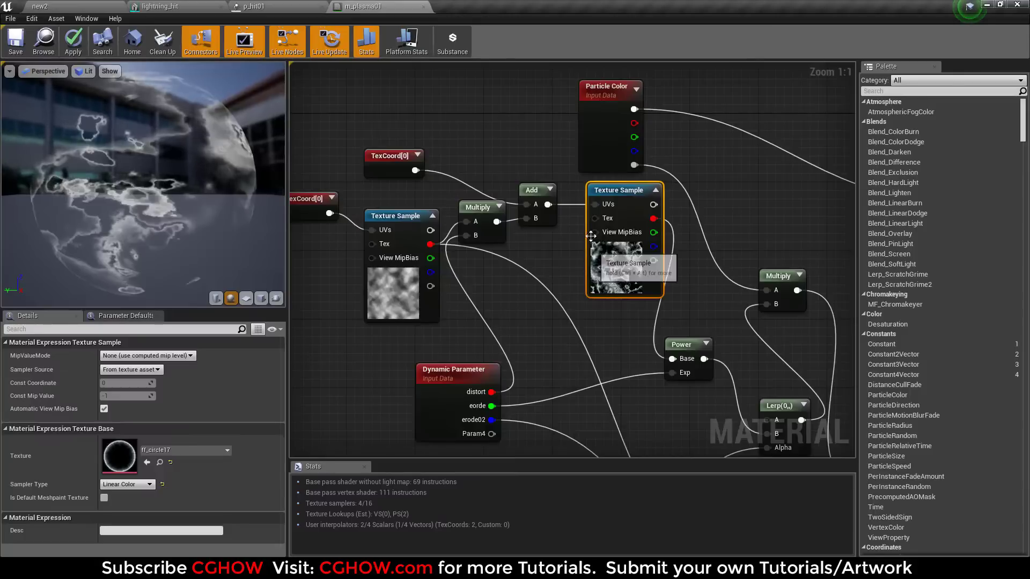
- Trace how the noise Texture Sample and the Dynamic Parameter's distort output feed the Multiply node
left_click_drag(386, 282, 382, 290)
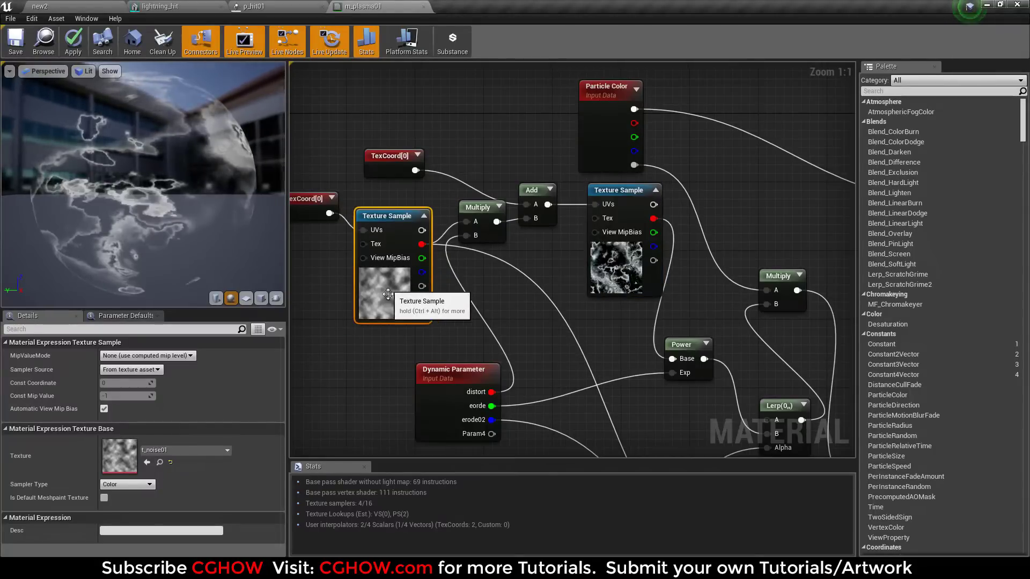
right_click_drag(434, 353, 407, 242)
right_click_drag(439, 284, 438, 319)
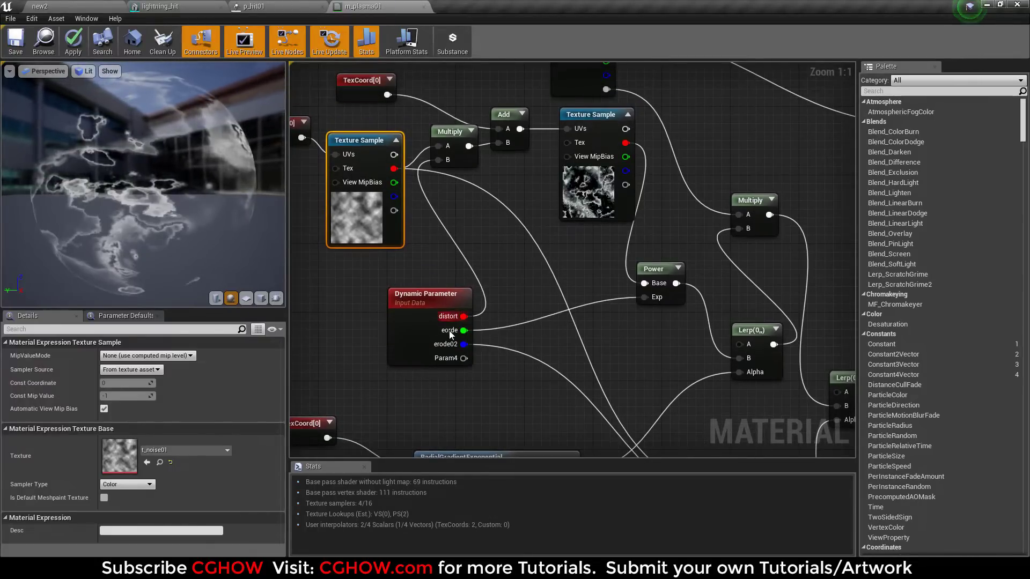
- Return to p_hit01 and review the distort parameter's constant curve in HUD04's Dynamic module
left_click(308, 4)
left_click(699, 216)
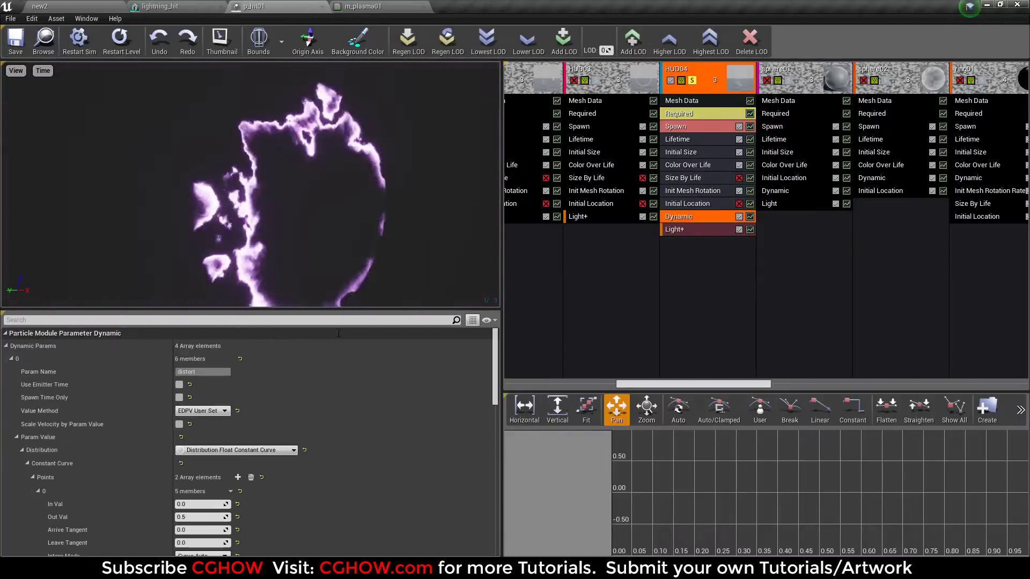
scroll(192, 427, "down", 3)
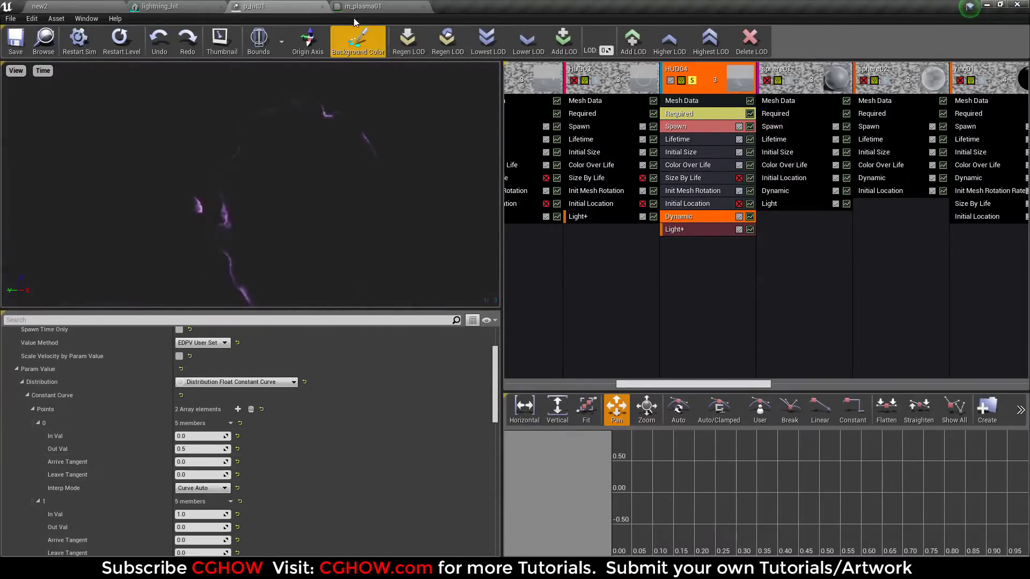
- Close the p_hit01 particle editor and the m_plasma01 material editor
middle_click(294, 5)
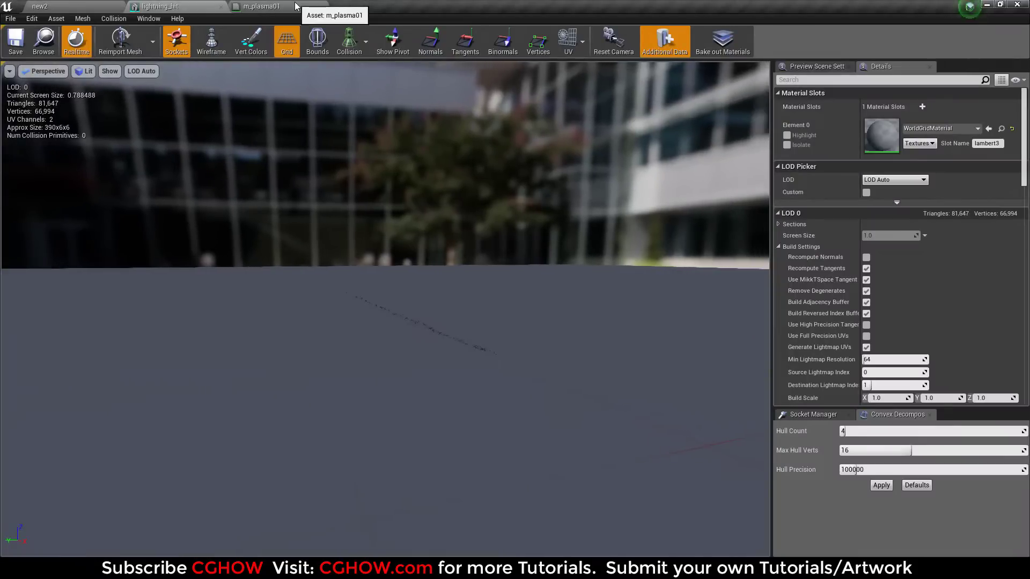
middle_click(294, 5)
left_click(601, 321)
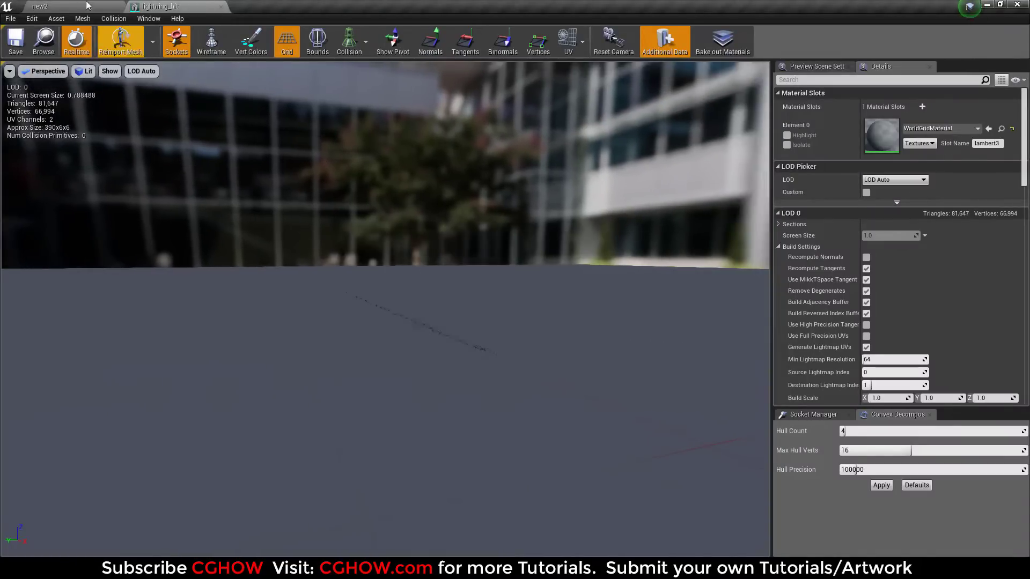
- Reopen the p_hit01 particle system from the actor placed in the new2 level and close the lightning_hit mesh editor
left_click(918, 156)
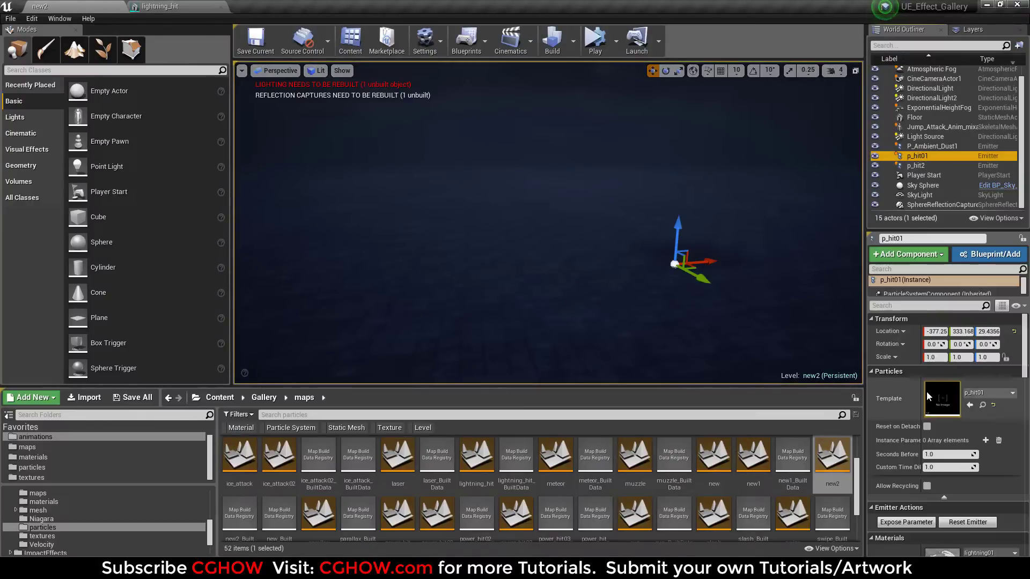
double_click(941, 407)
middle_click(173, 5)
left_click(175, 5)
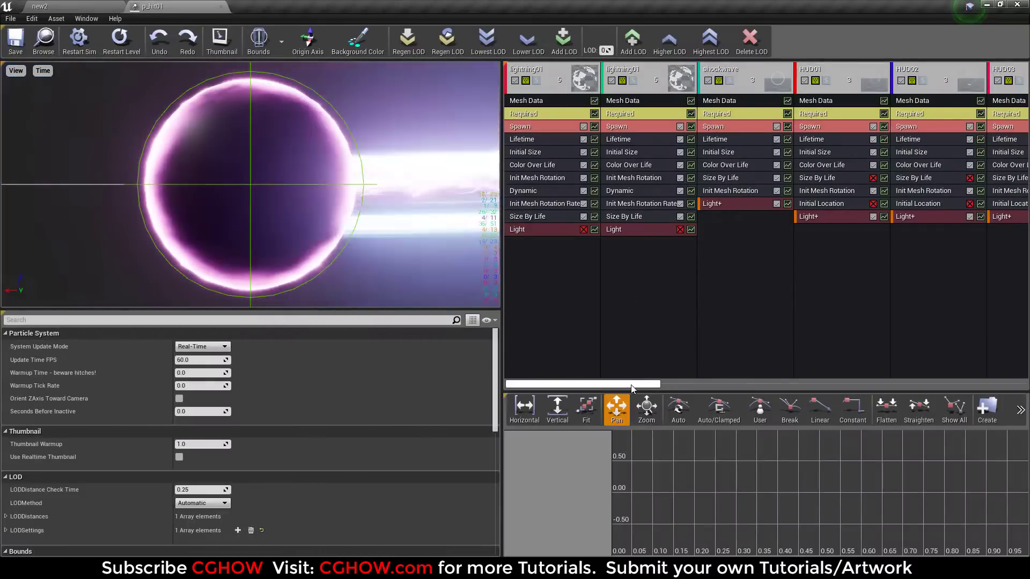
- Preview the HUD04 emitter on its own, release its solo, and solo sphere01 instead
left_click_drag(719, 390, 776, 398)
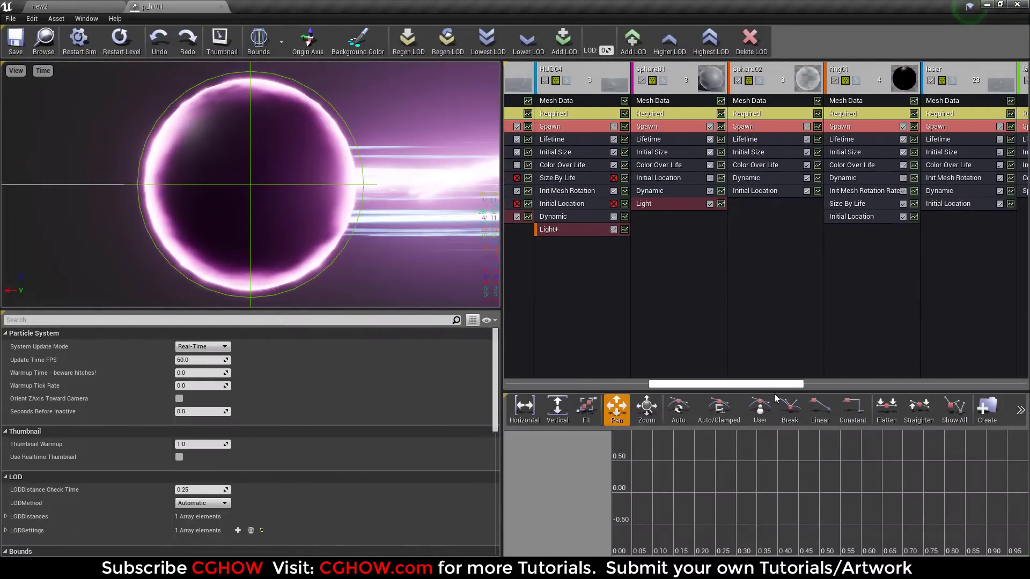
left_click(567, 81)
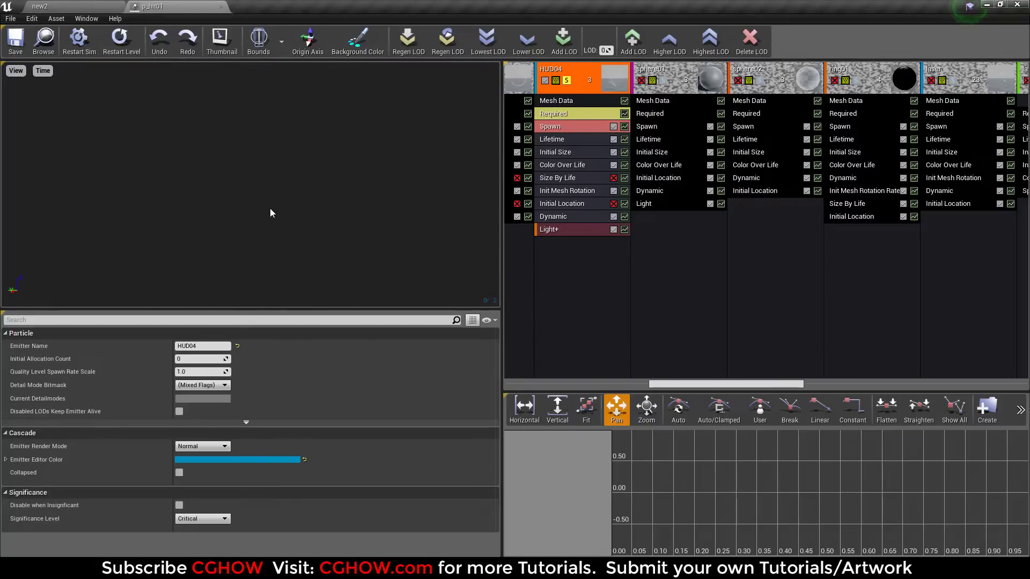
left_click(568, 80)
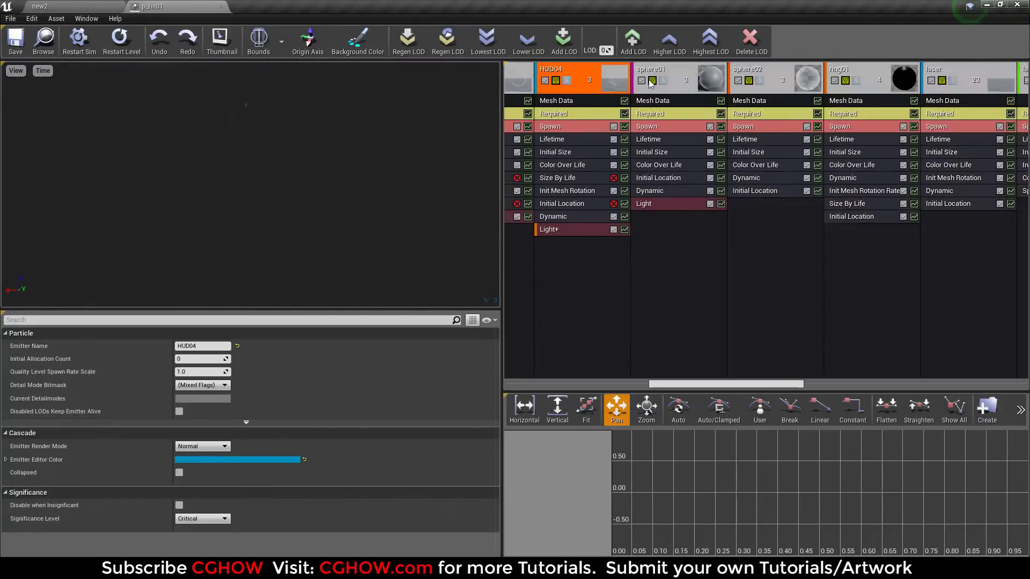
left_click(663, 81)
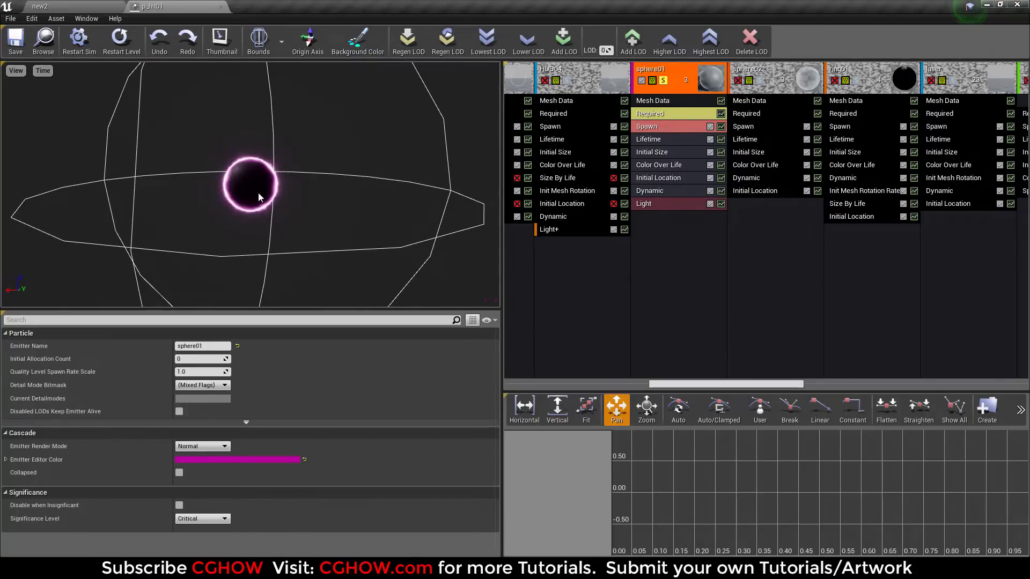
- Open the m_sphere01 material assigned in sphere01's Required module and bring its node graph into view
left_click(680, 115)
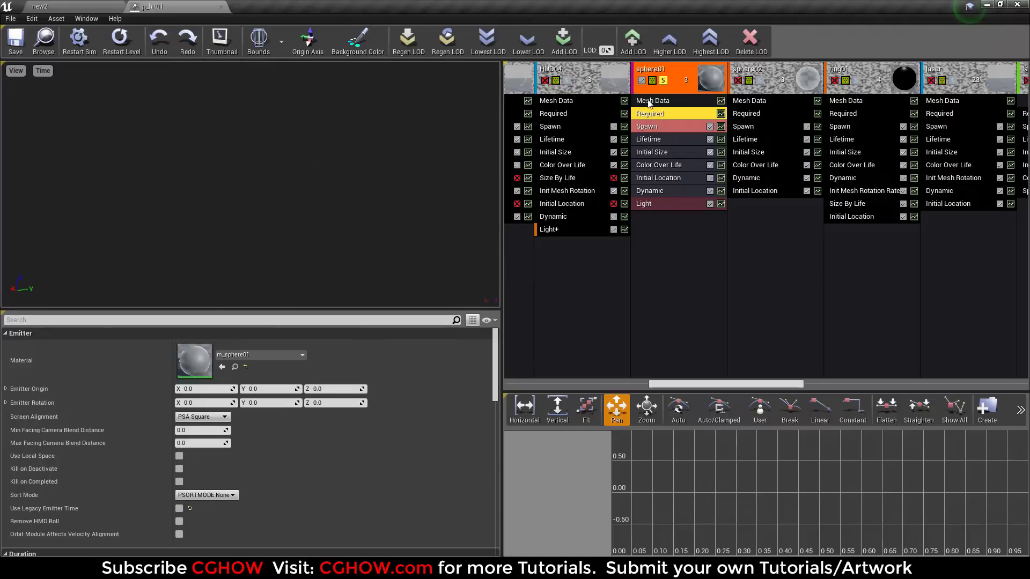
left_click(649, 102)
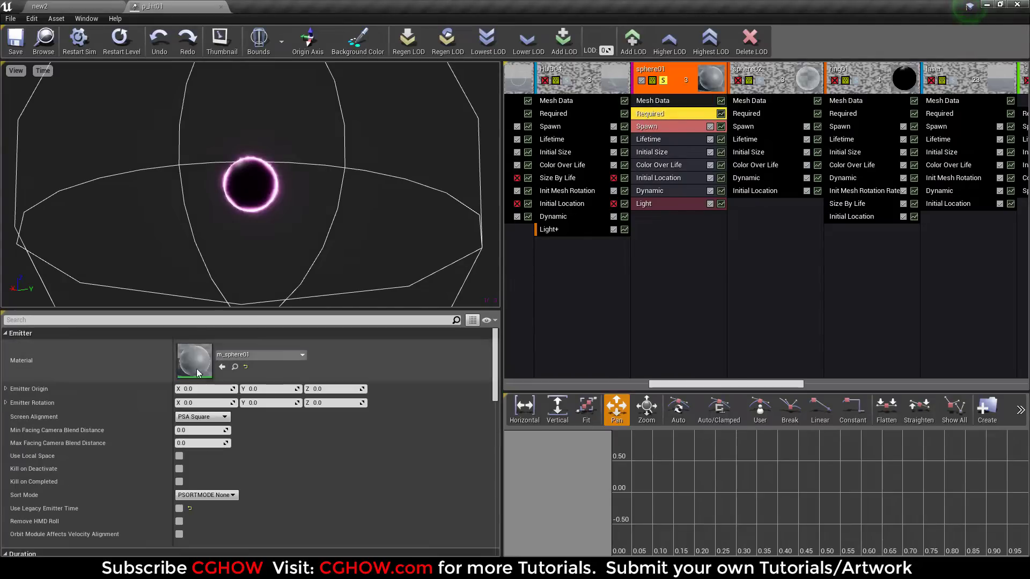
double_click(192, 362)
scroll(625, 286, "down", 2)
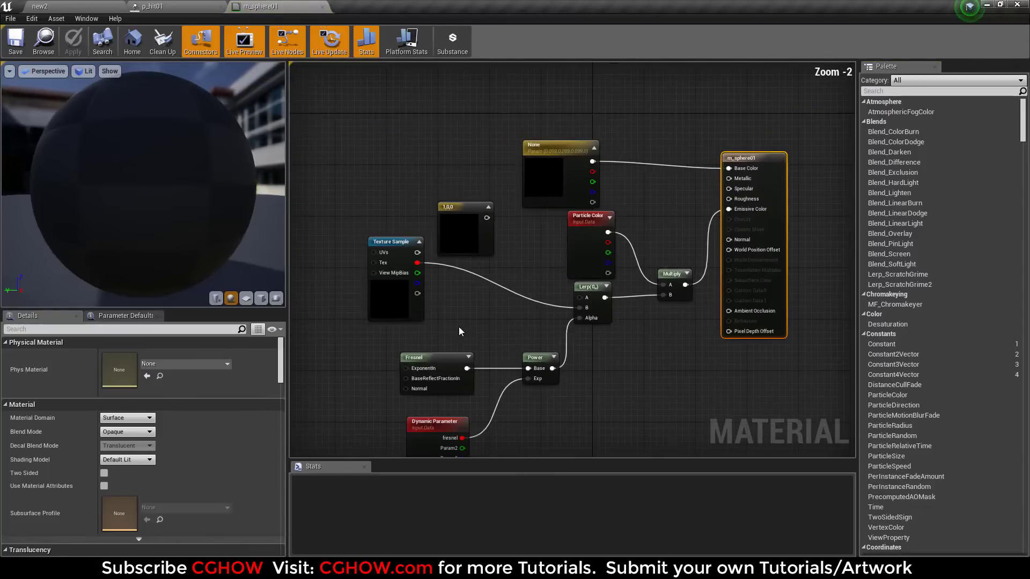
right_click_drag(459, 331, 479, 285)
scroll(485, 314, "up", 1)
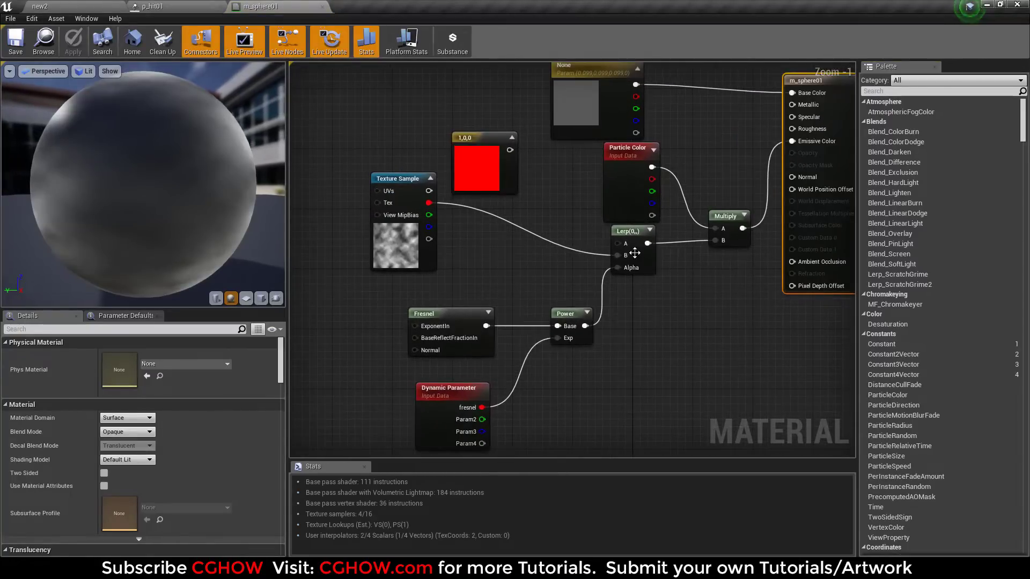
- Trace how the noise Texture Sample and the Fresnel and Power nodes feed the Lerp in m_sphere01
left_click_drag(635, 253, 649, 274)
left_click_drag(460, 333, 456, 333)
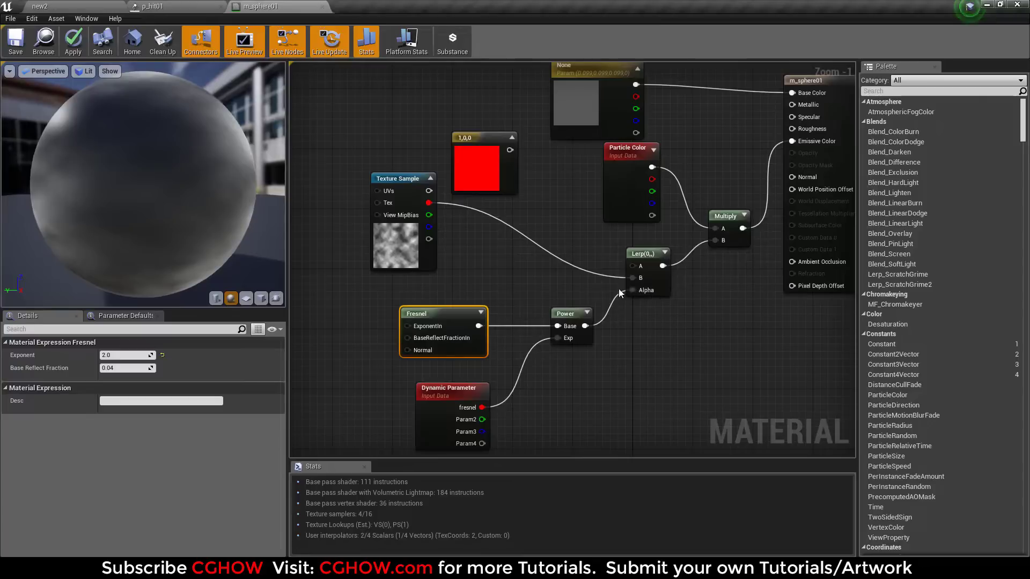
left_click_drag(412, 246, 390, 261)
right_click_drag(444, 268, 464, 254)
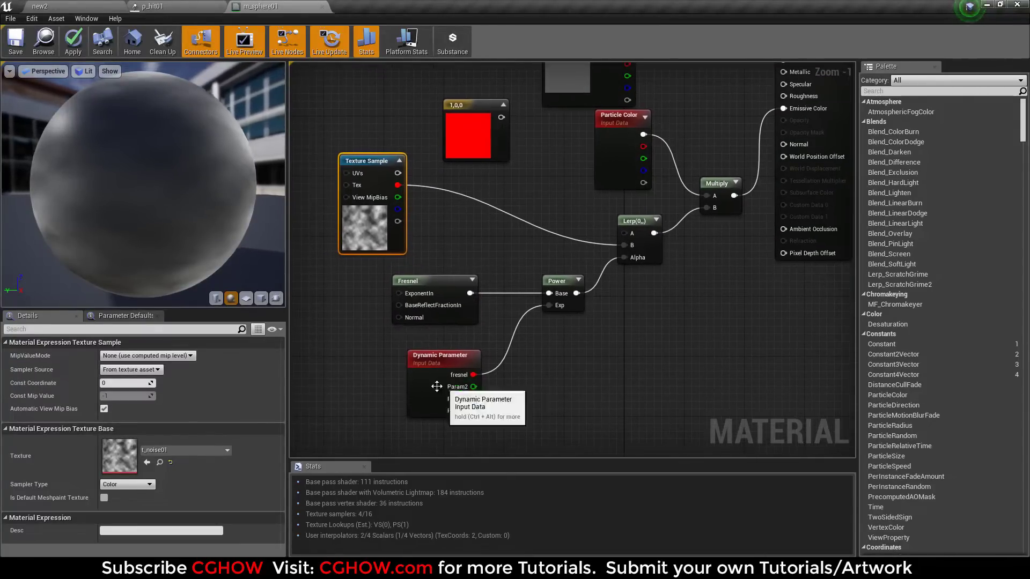
left_click_drag(560, 283, 558, 275)
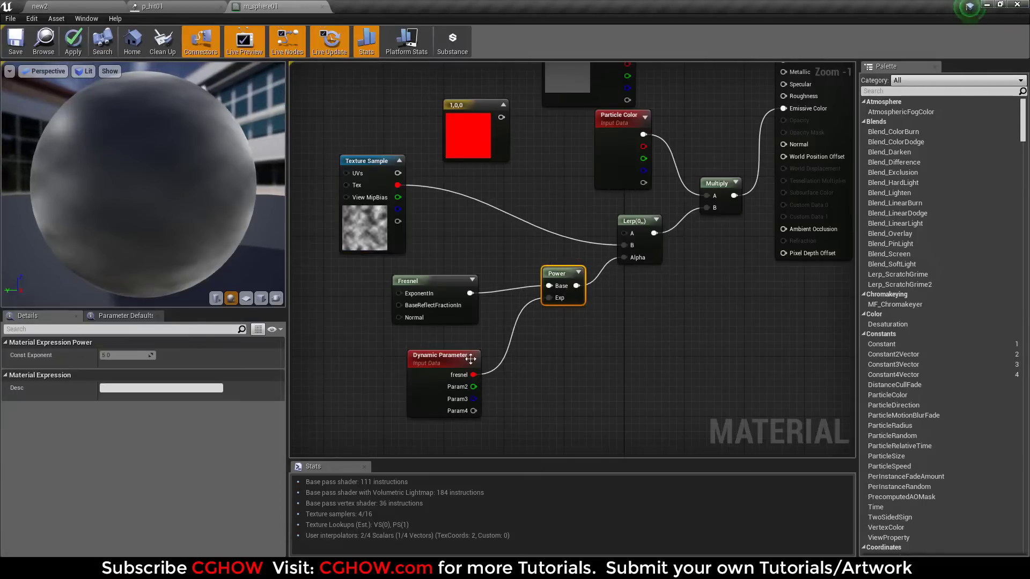
- Try default R values of 0.314286, 5.278047 and 2.773685 on the fresnel Dynamic Parameter, inspecting the preview sphere
left_click(440, 388)
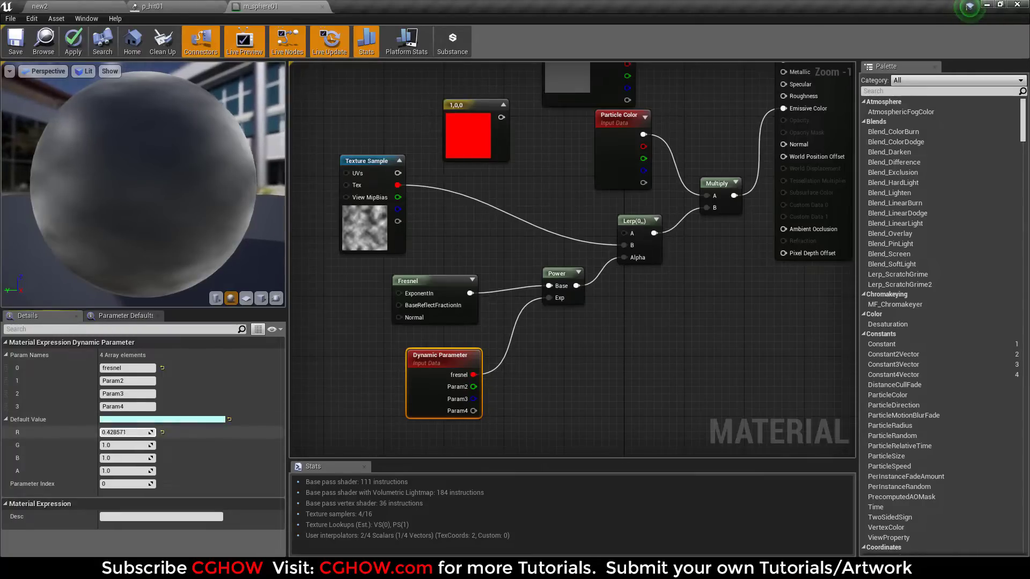
left_click_drag(124, 433, 118, 433)
scroll(195, 232, "down", 3)
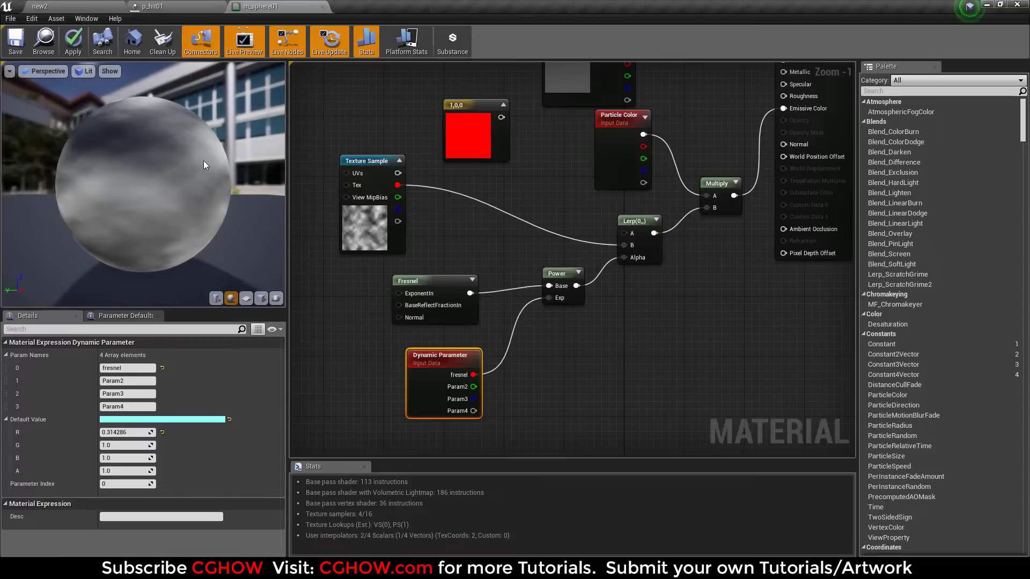
left_click_drag(194, 209, 236, 230)
left_click_drag(119, 432, 177, 432)
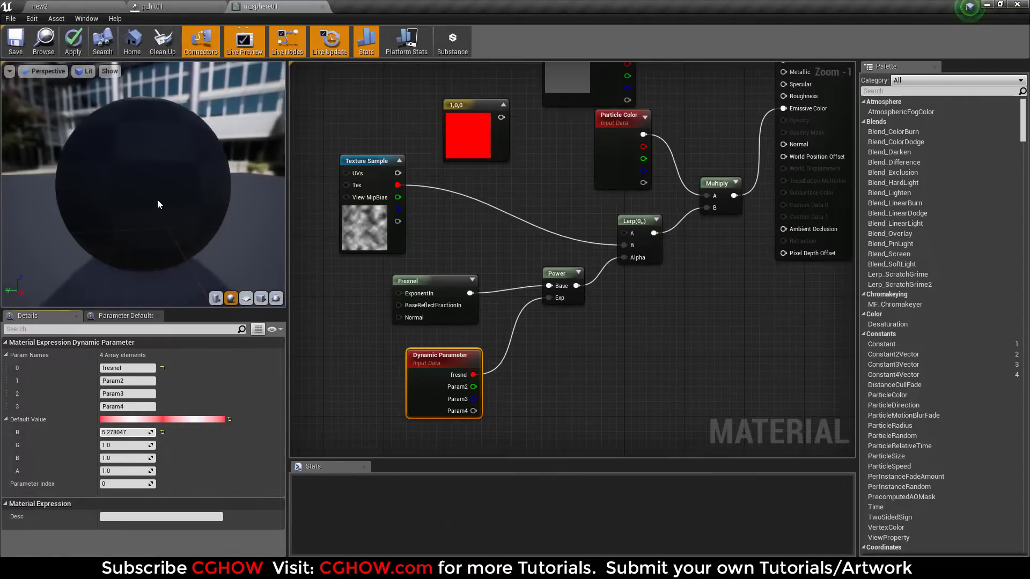
left_click_drag(156, 198, 204, 192)
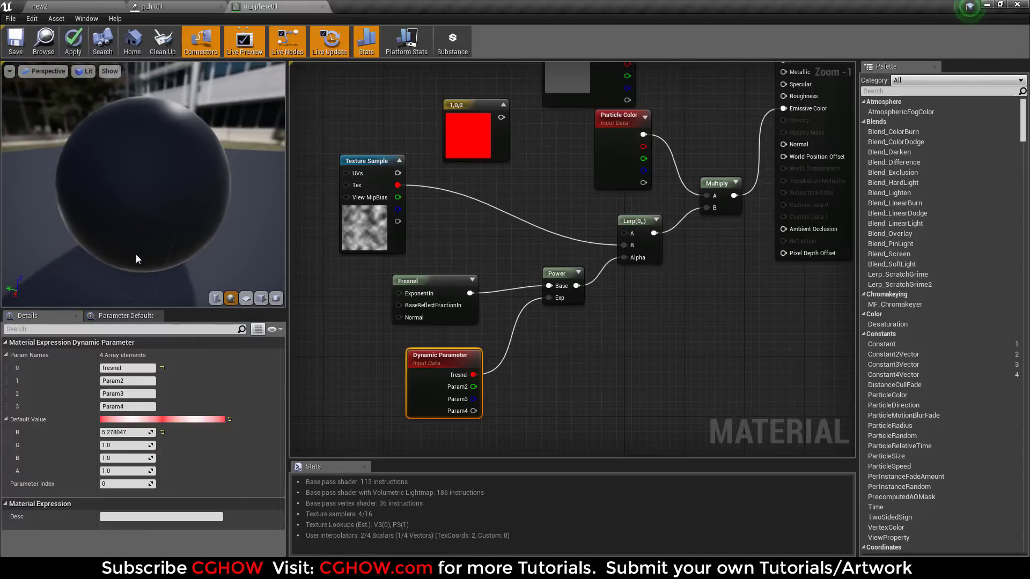
left_click_drag(140, 432, 119, 432)
left_click_drag(127, 220, 153, 254)
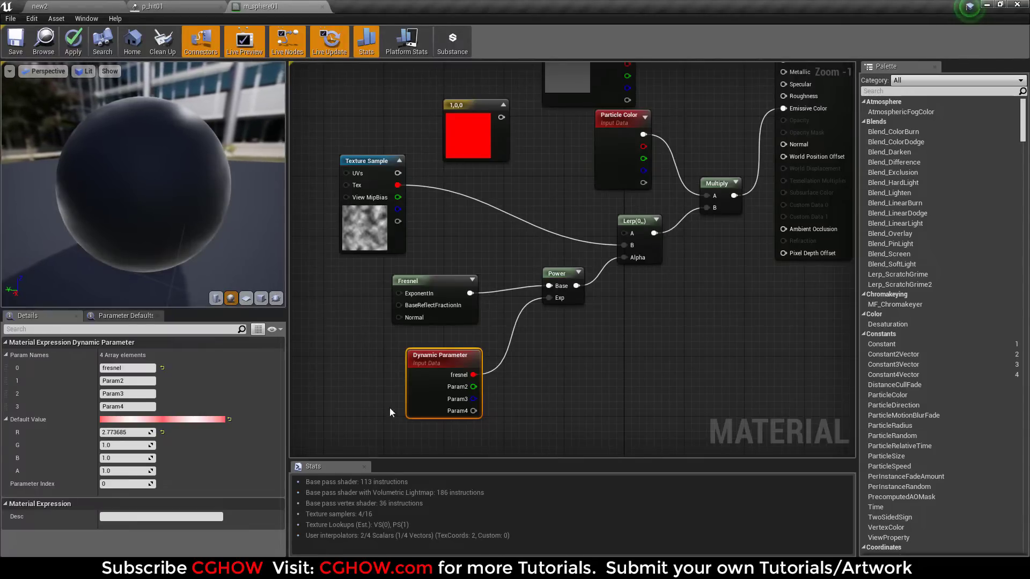
- Close the m_sphere01 material editor without applying the changes
left_click_drag(444, 379, 437, 365)
left_click(322, 5)
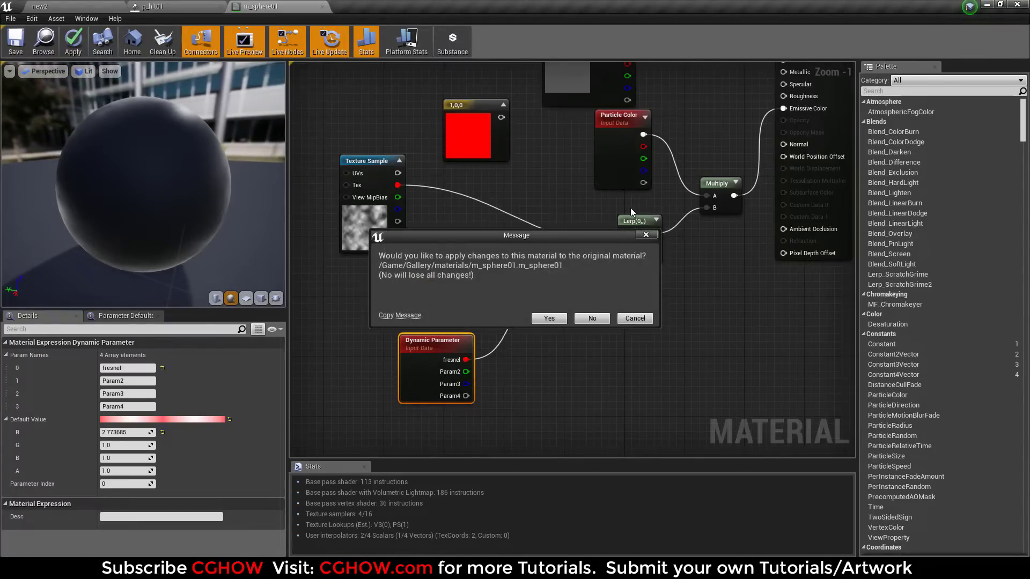
left_click(591, 318)
- Review the fresnel parameter's constant curve in sphere01's Dynamic module and replay the effect
left_click(661, 189)
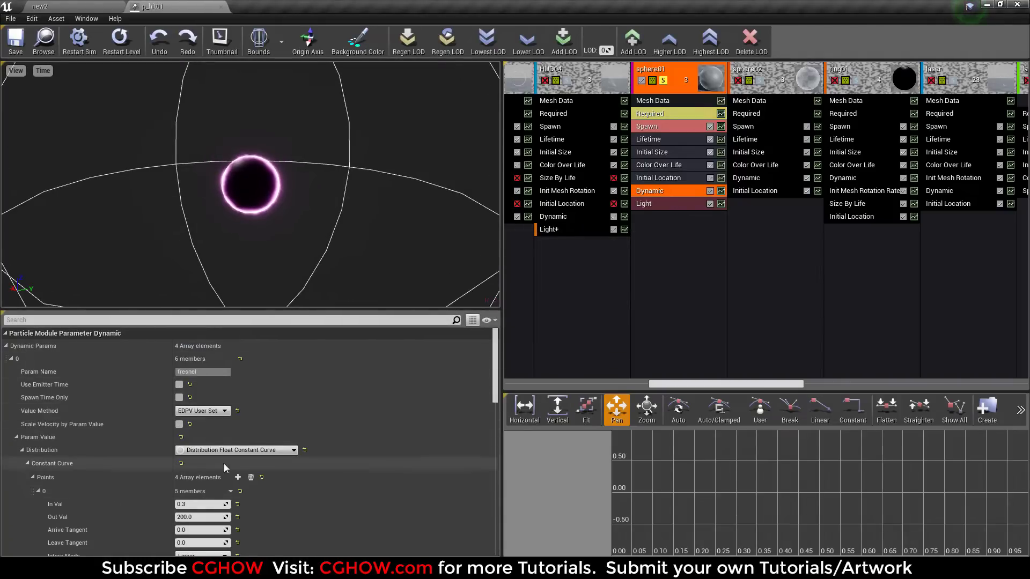
scroll(225, 463, "down", 3)
left_click(123, 52)
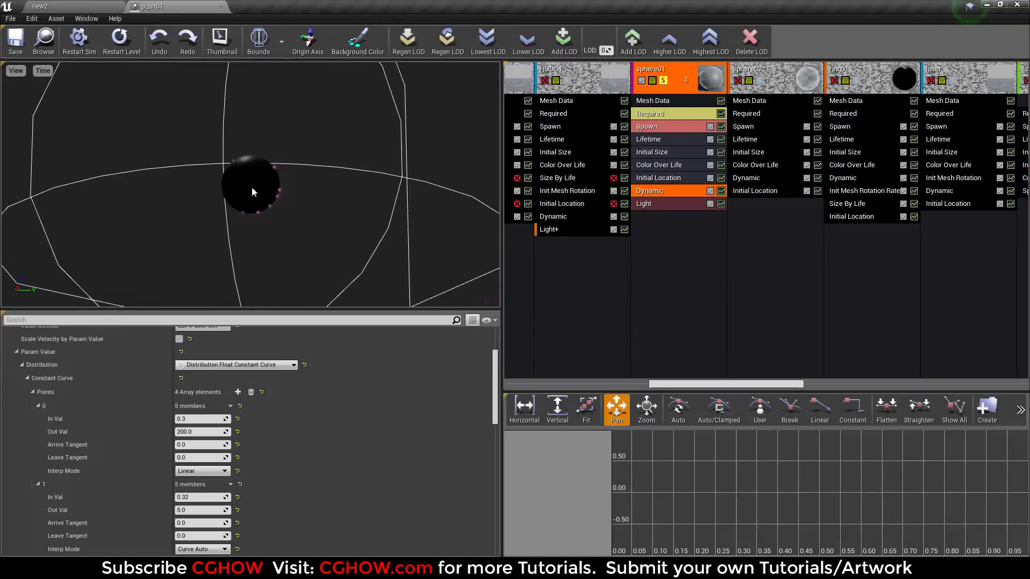
- Switch the solo from sphere01 to sphere02 and replay the effect to view that emitter alone
left_click(757, 86)
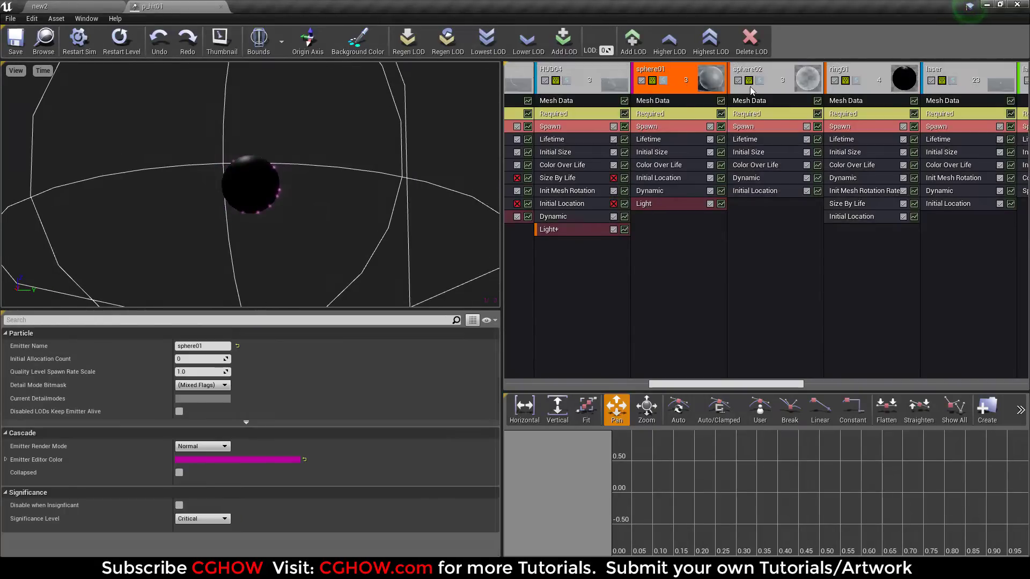
left_click(127, 44)
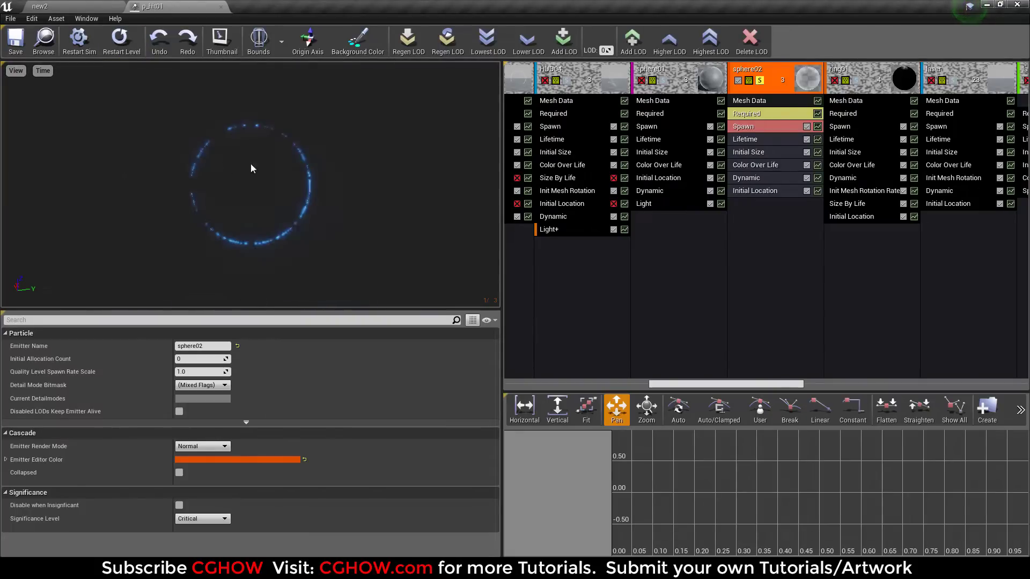
left_click(123, 52)
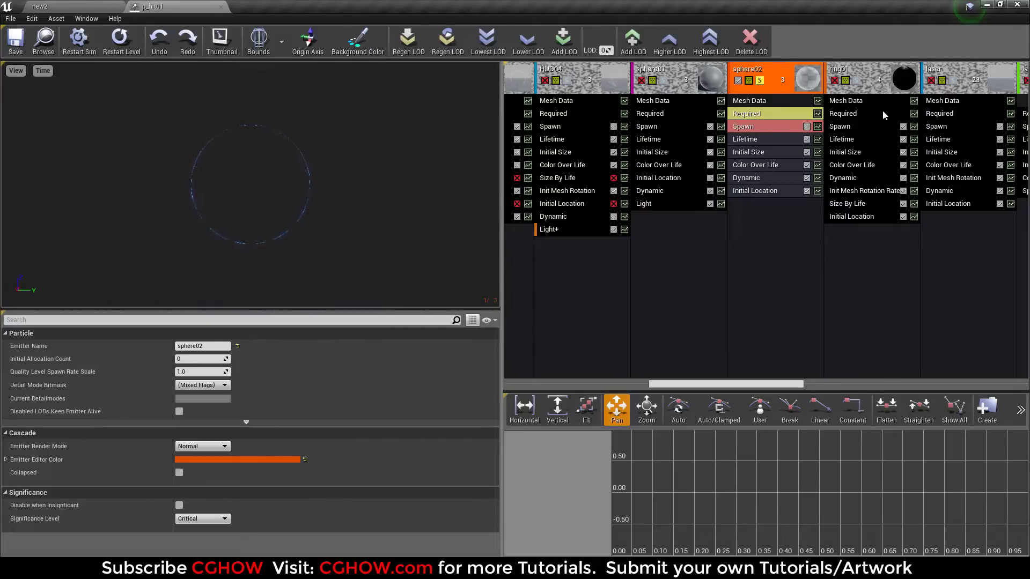
- Switch the solo from sphere02 to ring01 and replay the effect
left_click(759, 80)
left_click(856, 80)
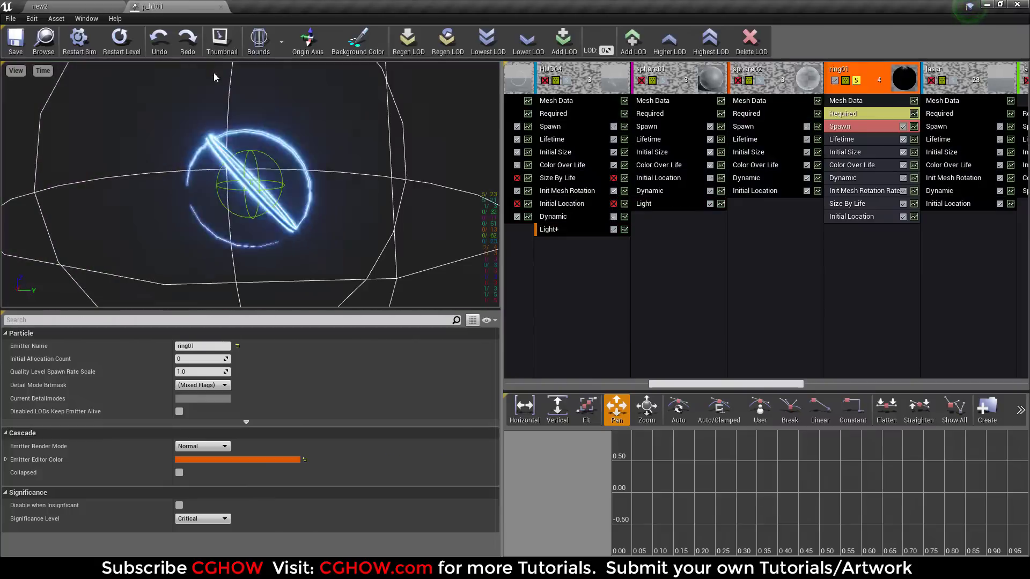
left_click(123, 42)
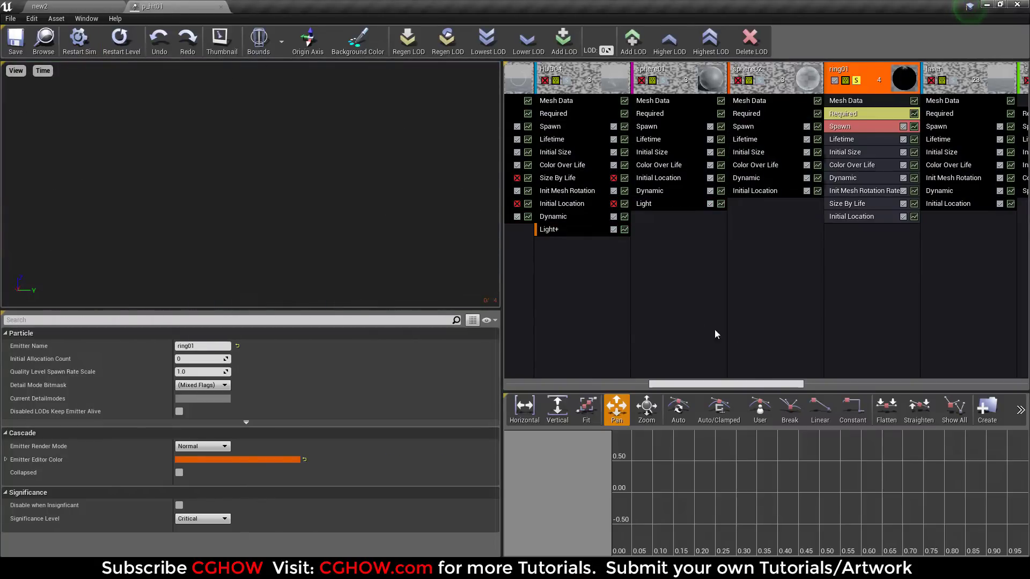
- Inspect the sm_rays_cylender mesh assigned in ring01's Mesh Data module and close its mesh editor
left_click_drag(782, 384, 820, 385)
left_click(698, 104)
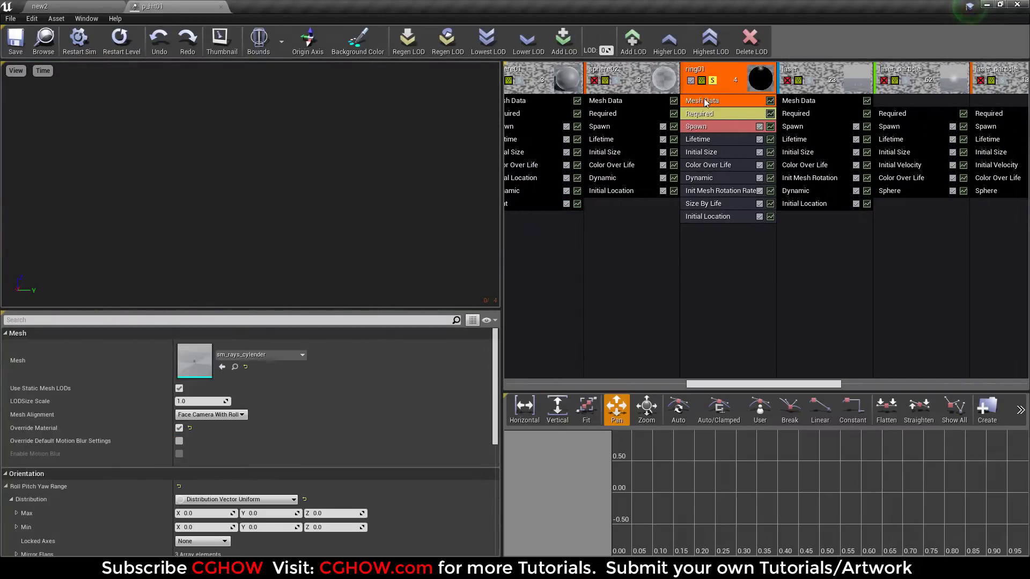
double_click(198, 365)
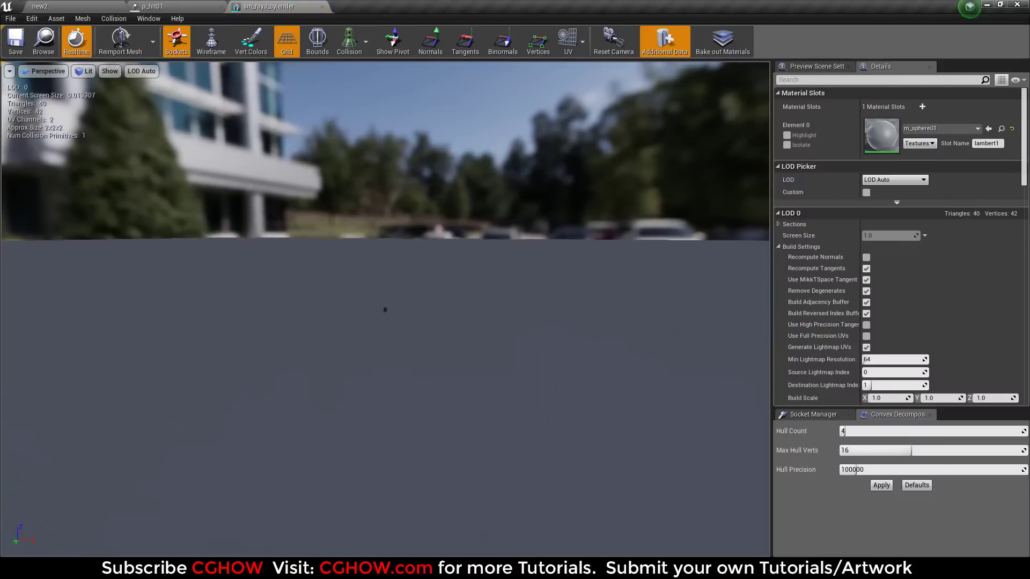
right_click_drag(385, 309, 440, 309, "alt")
left_click_drag(385, 310, 483, 316, "alt")
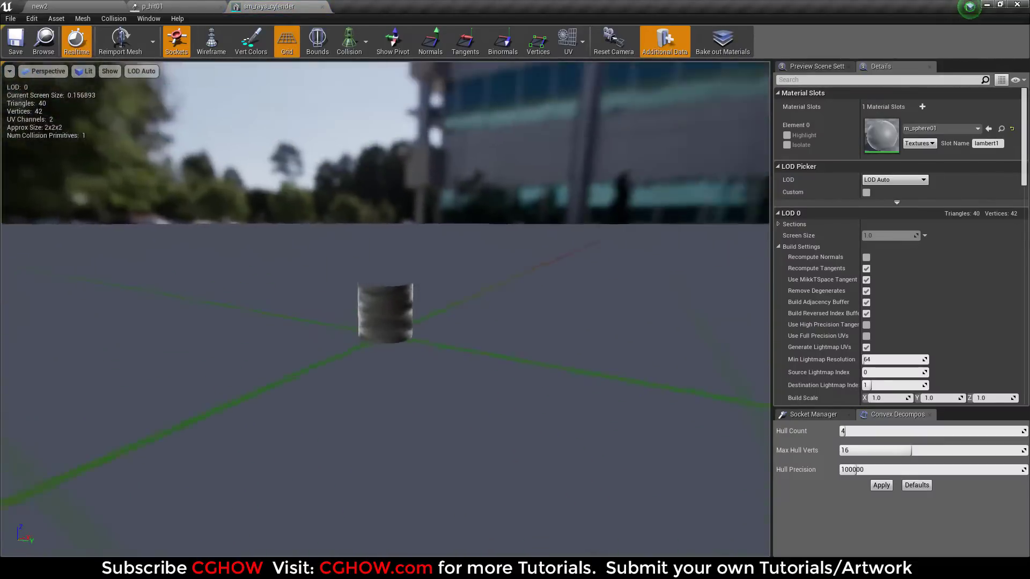
left_click(322, 6)
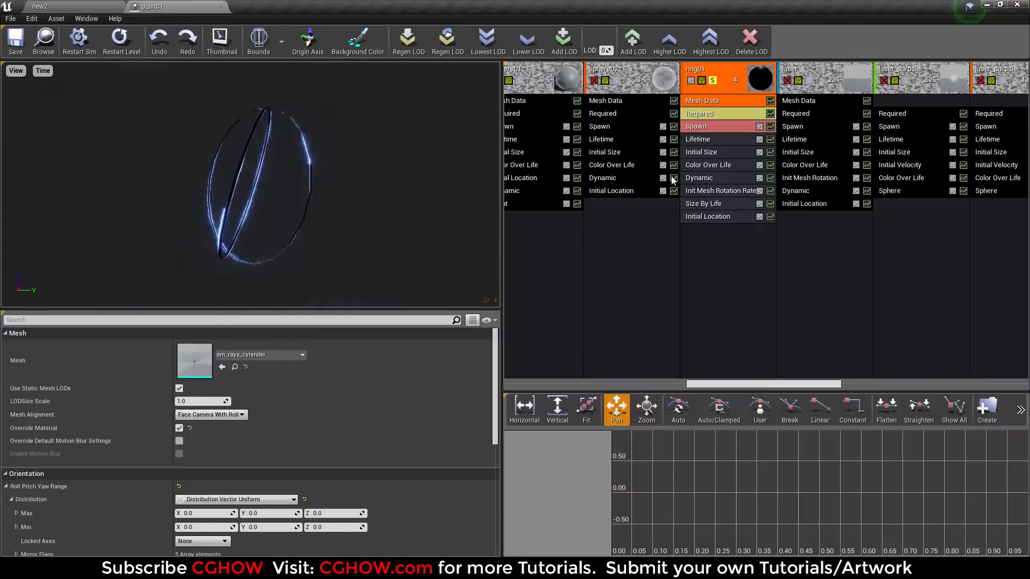
- Review ring01's Init Mesh Rotation Rate module and open the m_cylender material from its Required module
left_click(712, 191)
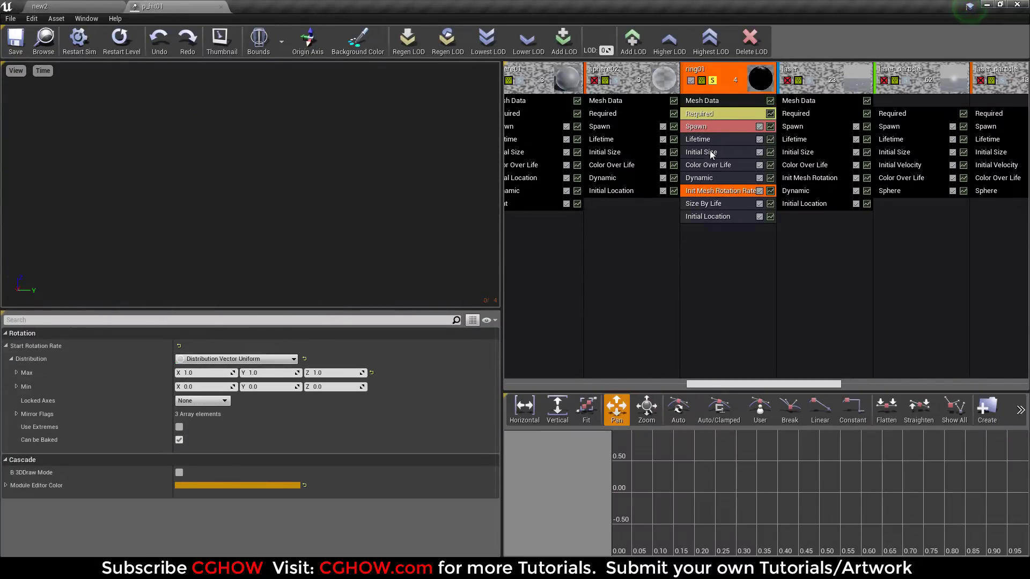
left_click(707, 115)
double_click(198, 362)
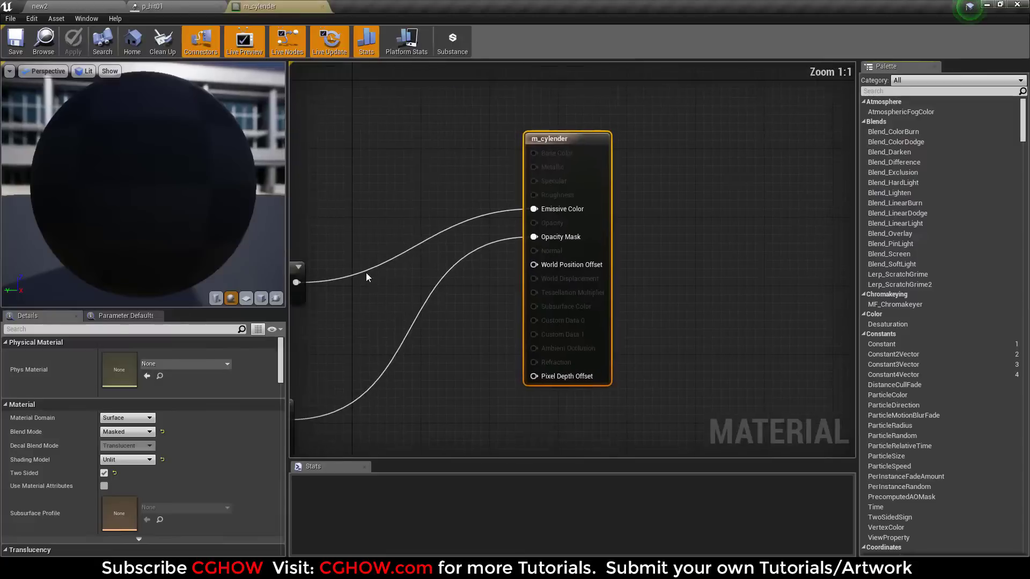
- Examine the t_edge_mask2 Texture Sample in the m_cylender graph and preview the material on a cube
right_click_drag(366, 272, 639, 205)
scroll(622, 233, "down", 5)
right_click_drag(456, 282, 537, 263)
scroll(519, 261, "up", 2)
left_click(408, 391)
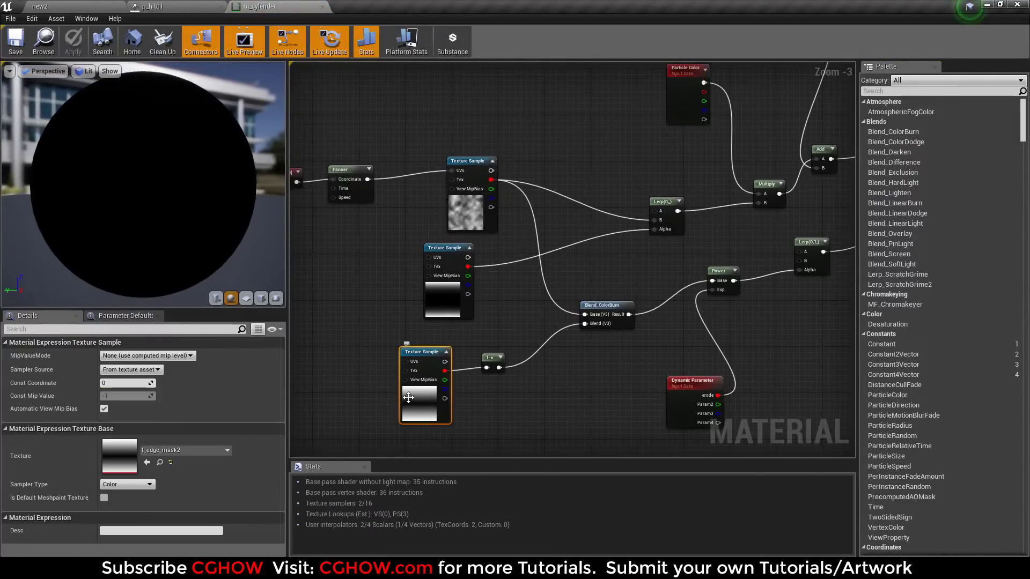
left_click(260, 298)
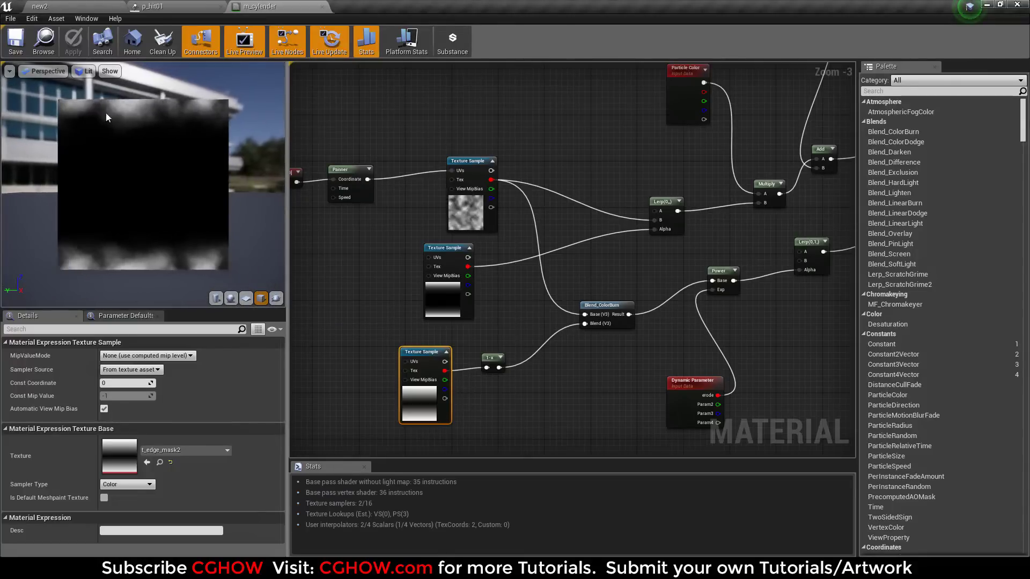
- Compare ring01's effect in p_hit01 with the m_cylender graph, close the material editor, and bring the laser emitters into view
left_click(153, 6)
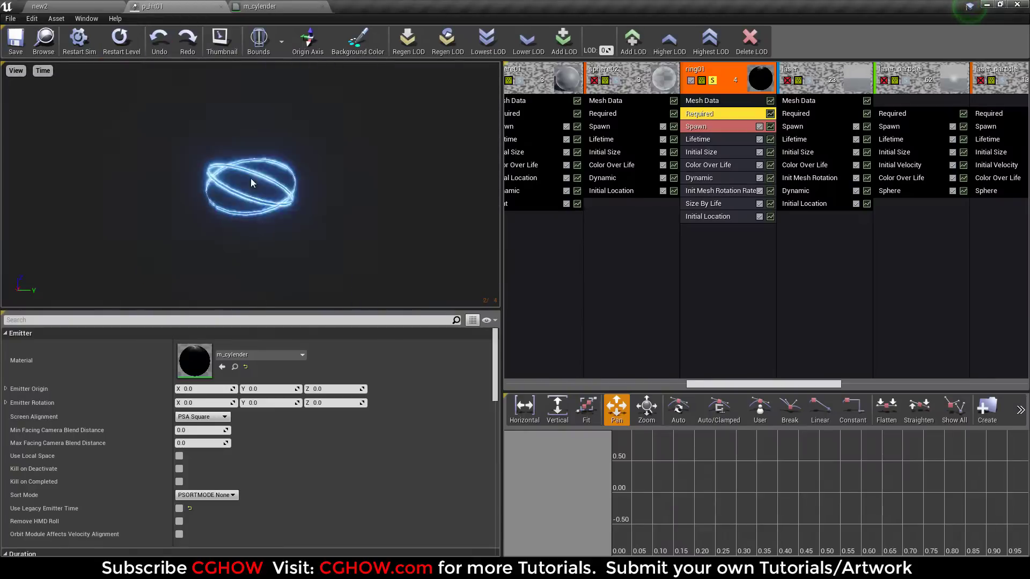
left_click(262, 5)
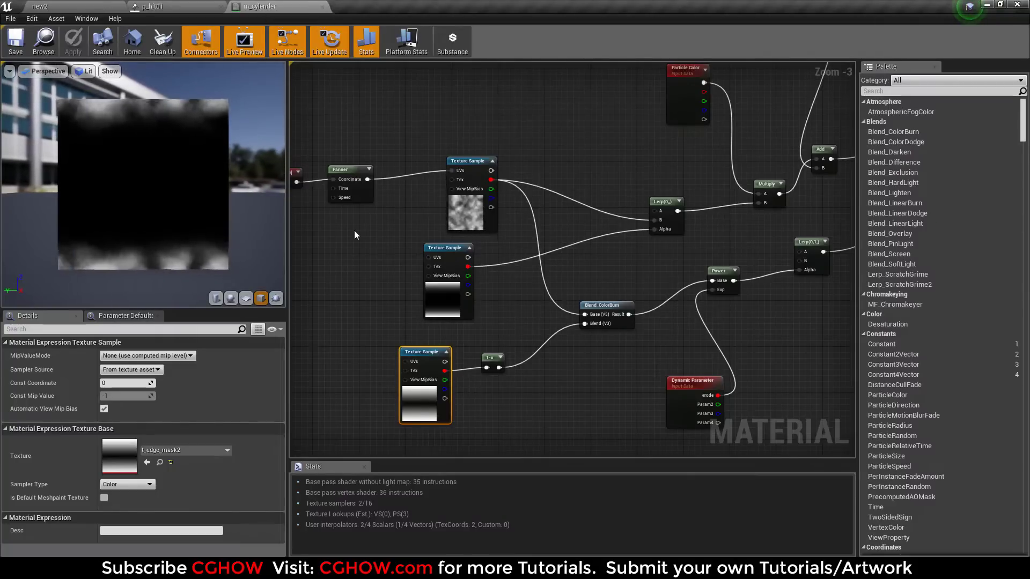
right_click_drag(354, 230, 403, 222)
left_click(322, 6)
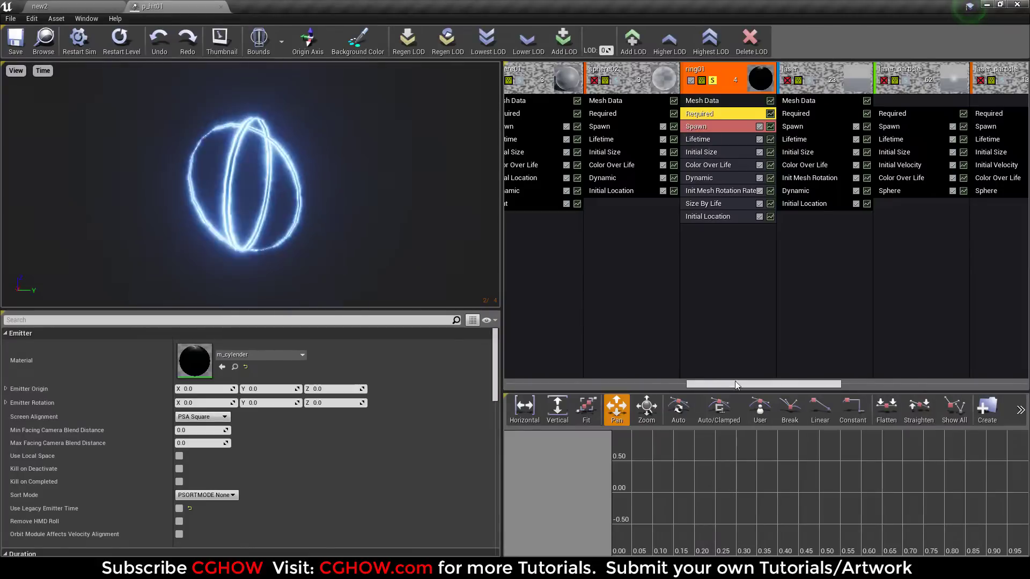
left_click_drag(748, 384, 787, 386)
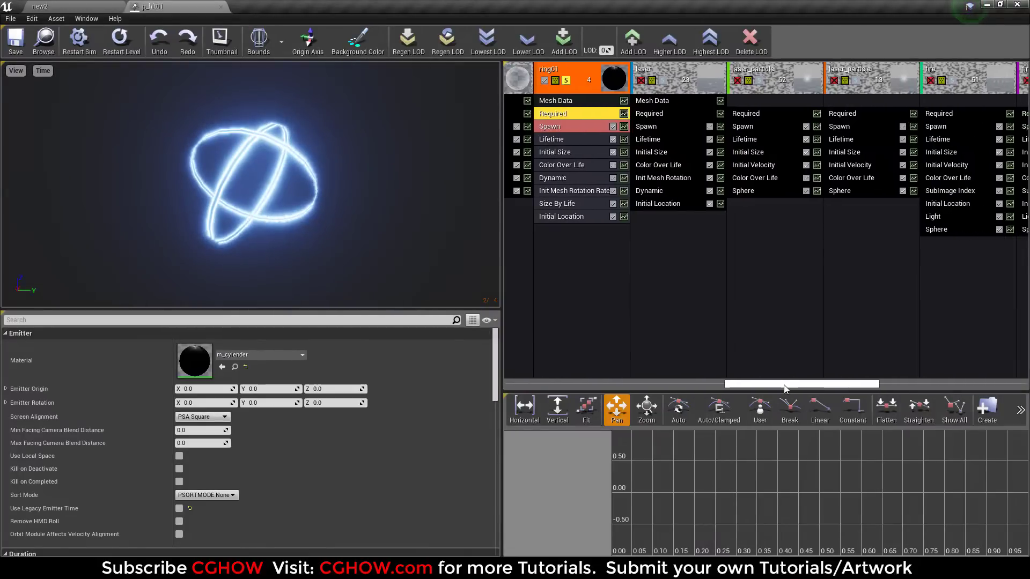
- Solo the laser emitter in place of ring01 and restart the effect to preview it alone
left_click(566, 81)
left_click(663, 80)
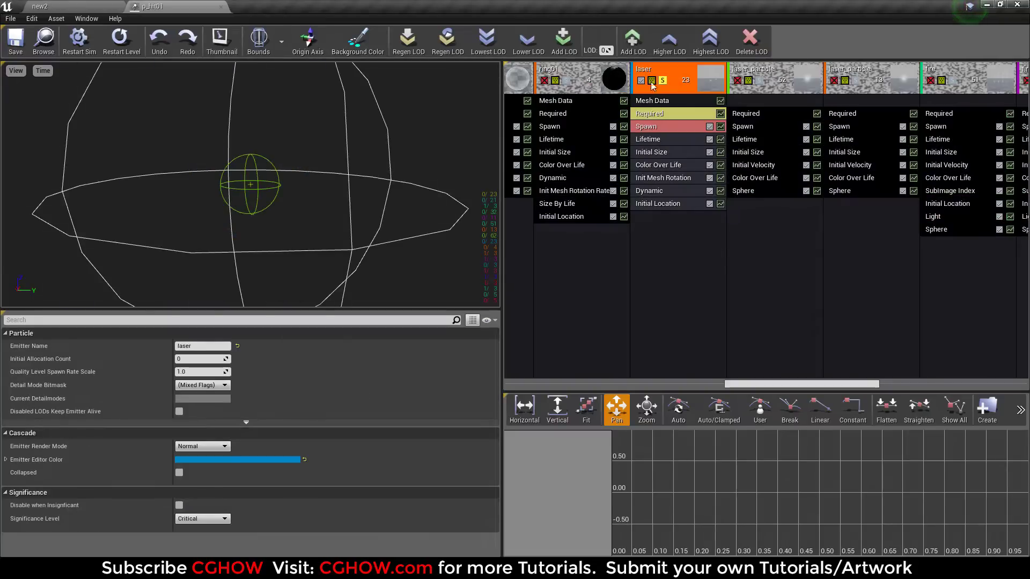
left_click(131, 51)
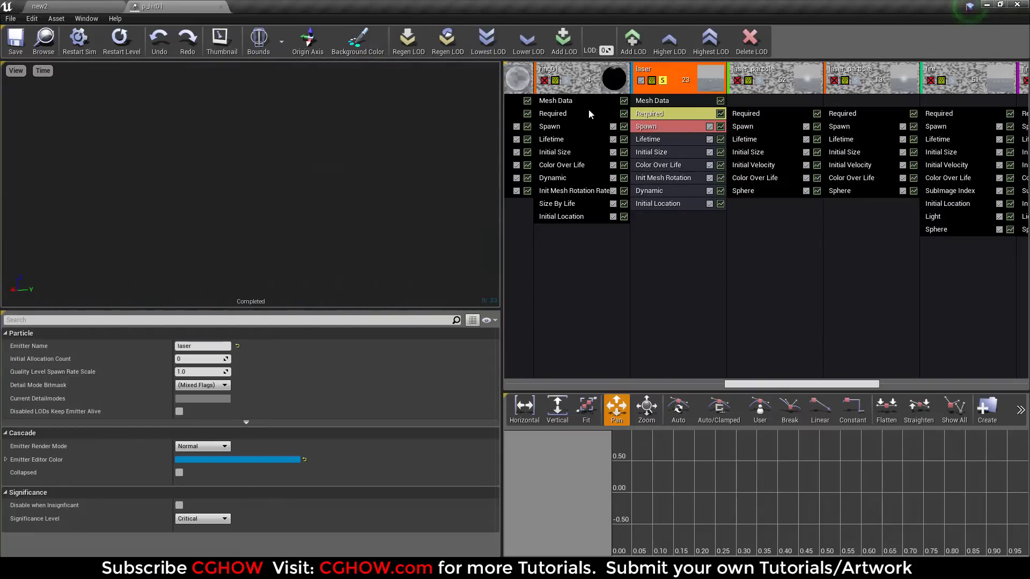
- Inspect the sm_laser01 mesh assigned in the laser emitter's Mesh Data module and close its mesh editor
left_click(643, 102)
double_click(179, 366)
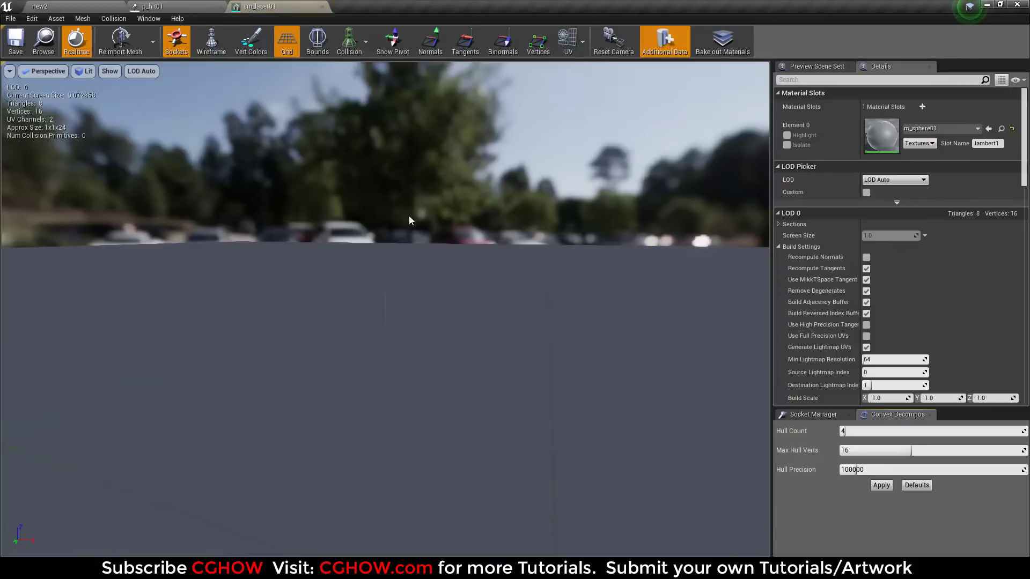
right_click_drag(384, 309, 384, 376, "alt")
left_click_drag(384, 309, 327, 249, "alt")
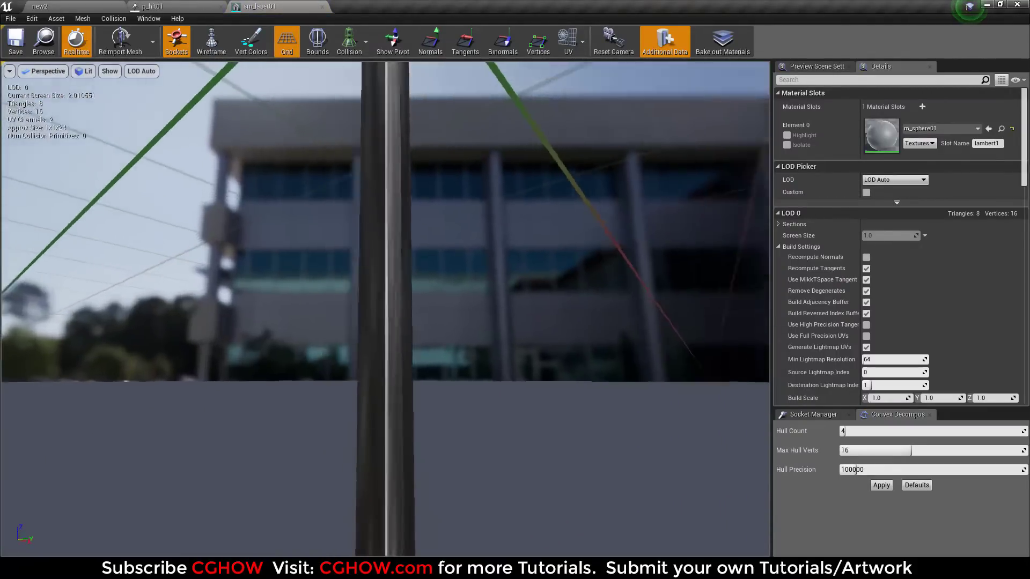
mouse_move(279, 294)
right_mouse_down("alt")
mouse_move(279, 231)
mouse_move(278, 293)
right_mouse_up("alt")
left_click_drag(385, 309, 207, 188, "alt")
middle_click(263, 4)
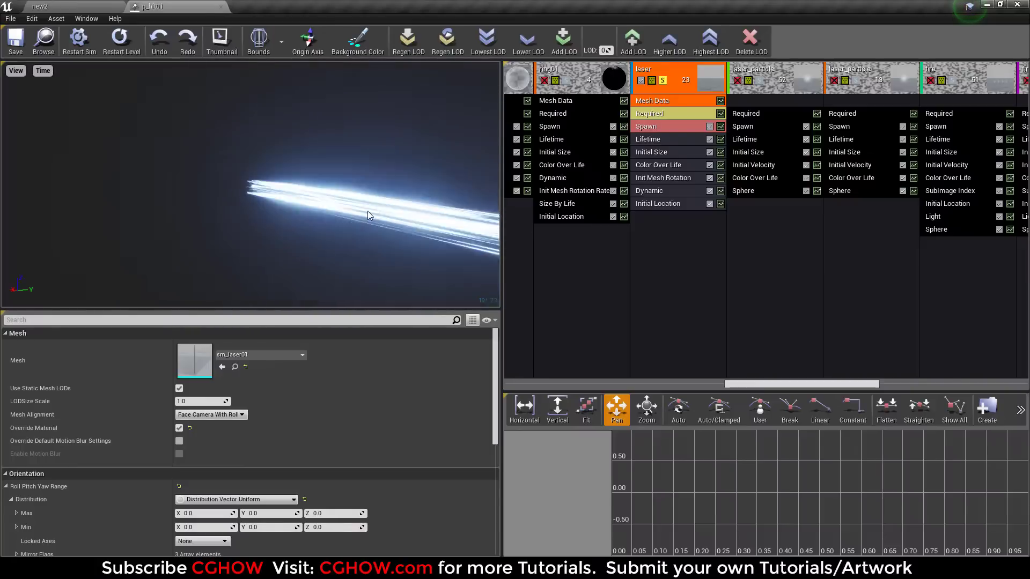
- View the laser effect from another angle and open the m_laser material from the emitter's Required module
left_click_drag(363, 230, 408, 225)
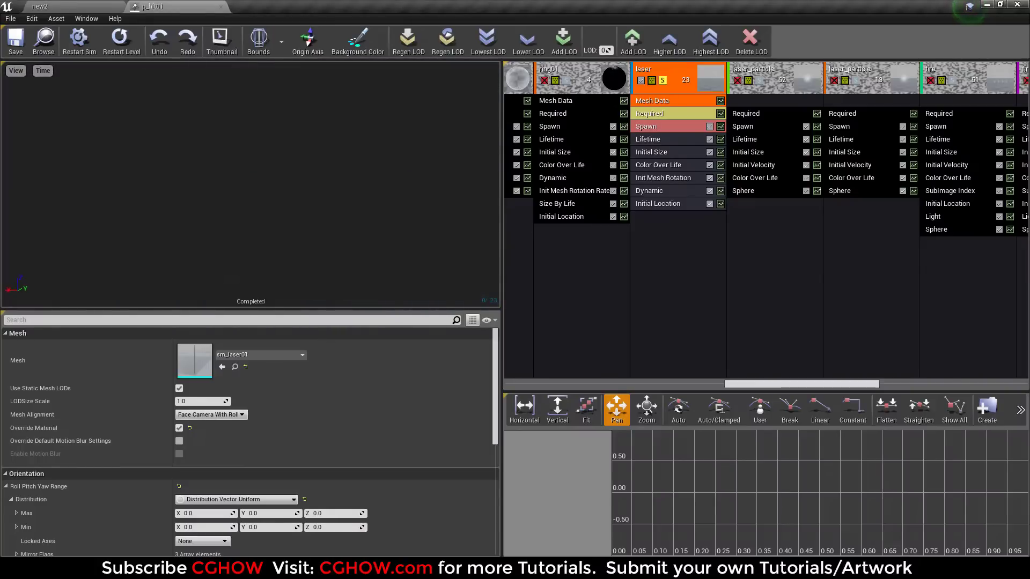
left_click(649, 114)
double_click(182, 349)
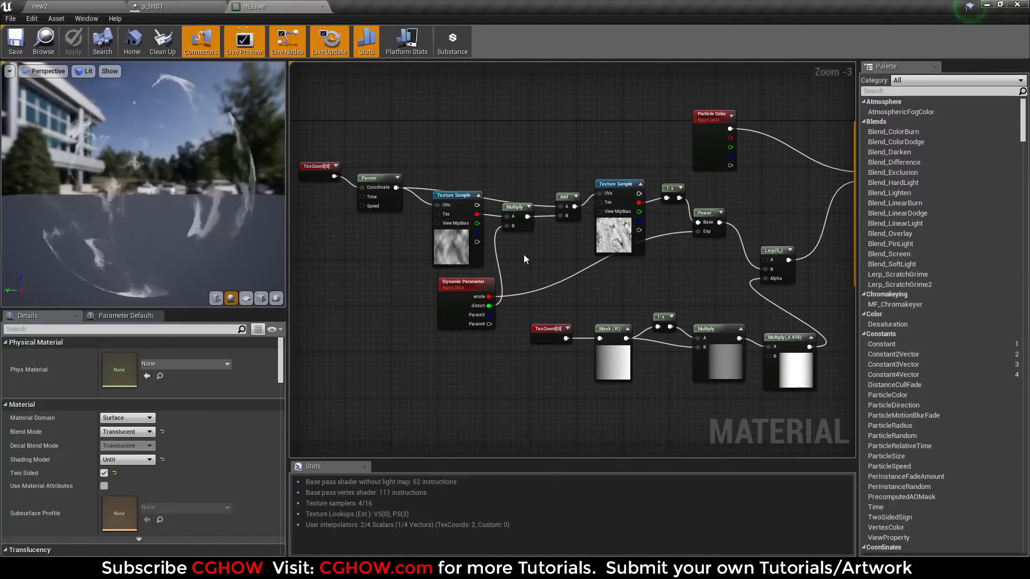
- Examine the TexCoord and Panner nodes feeding the Texture Samples in the m_laser graph, and close the material editor
right_click_drag(559, 275, 502, 276)
scroll(519, 285, "up", 1)
right_click_drag(377, 198, 455, 206)
left_click_drag(351, 134, 434, 210)
left_click_drag(457, 204, 450, 223)
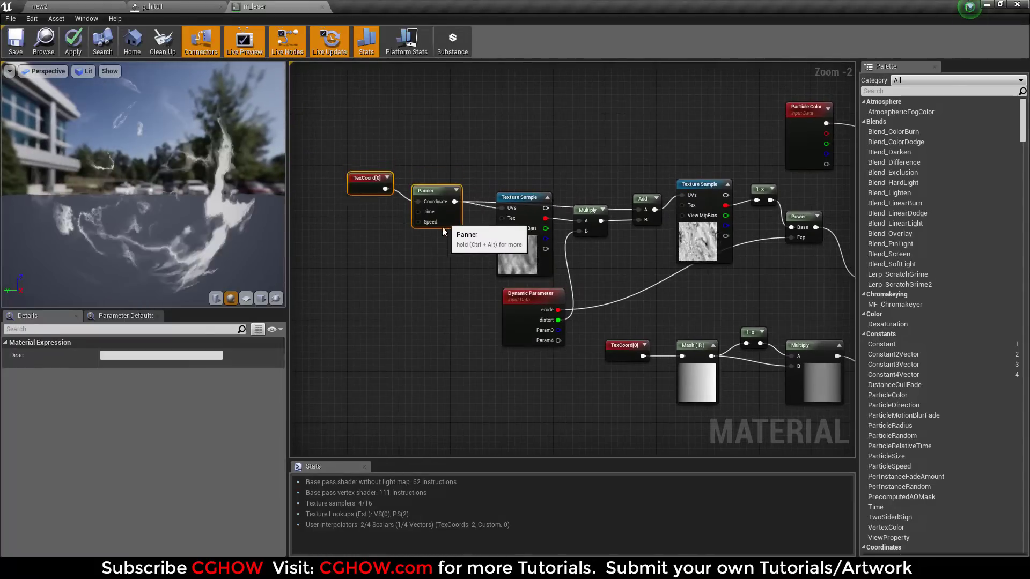
left_click(284, 6)
left_click(590, 319)
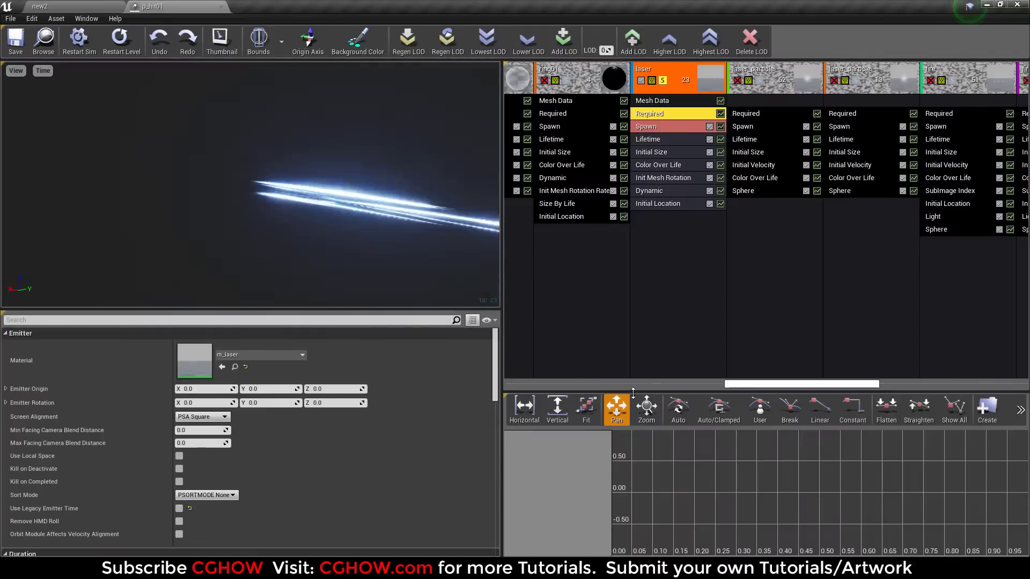
- Solo the first laser_particle emitter, and preview its M_Radial_Gradient material on a cube before closing the material editor
left_click_drag(801, 384, 830, 384)
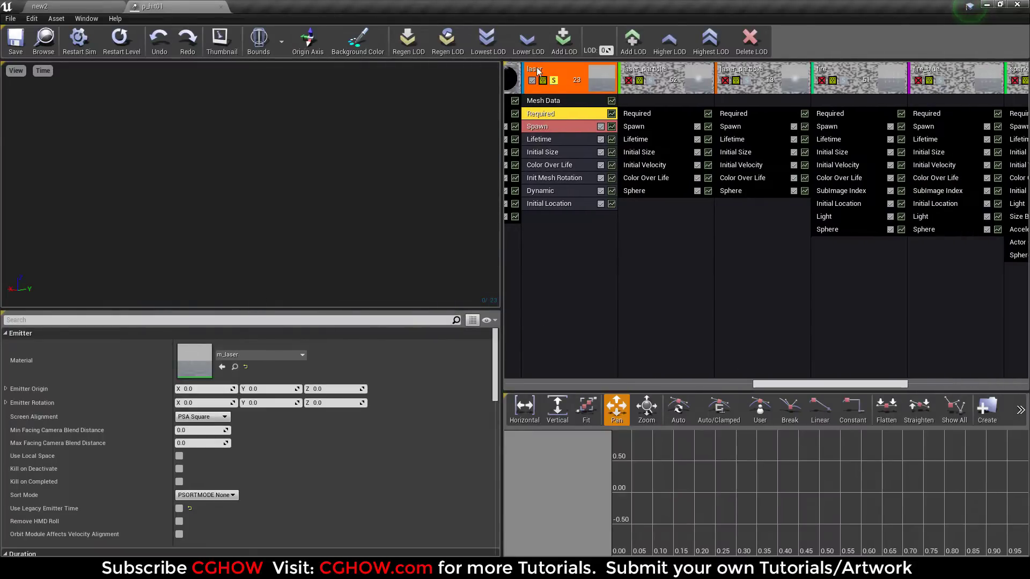
left_click(650, 80)
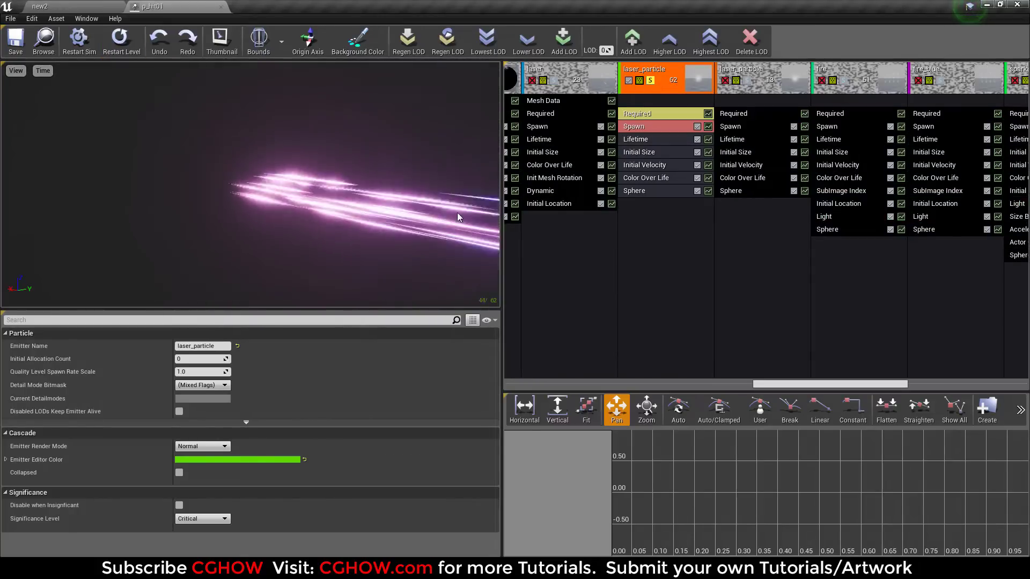
left_click(634, 114)
double_click(194, 360)
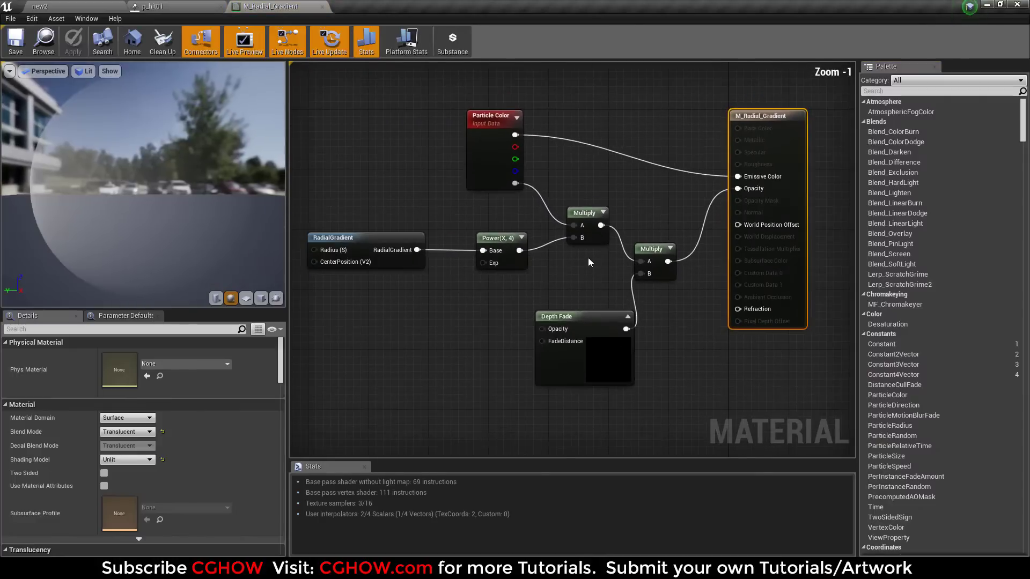
left_click(260, 298)
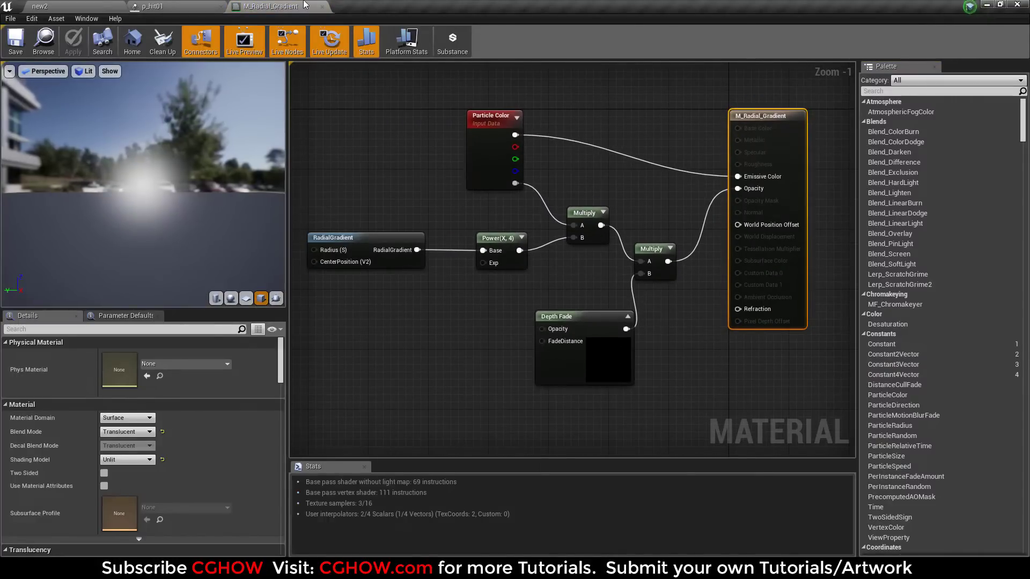
left_click(322, 6)
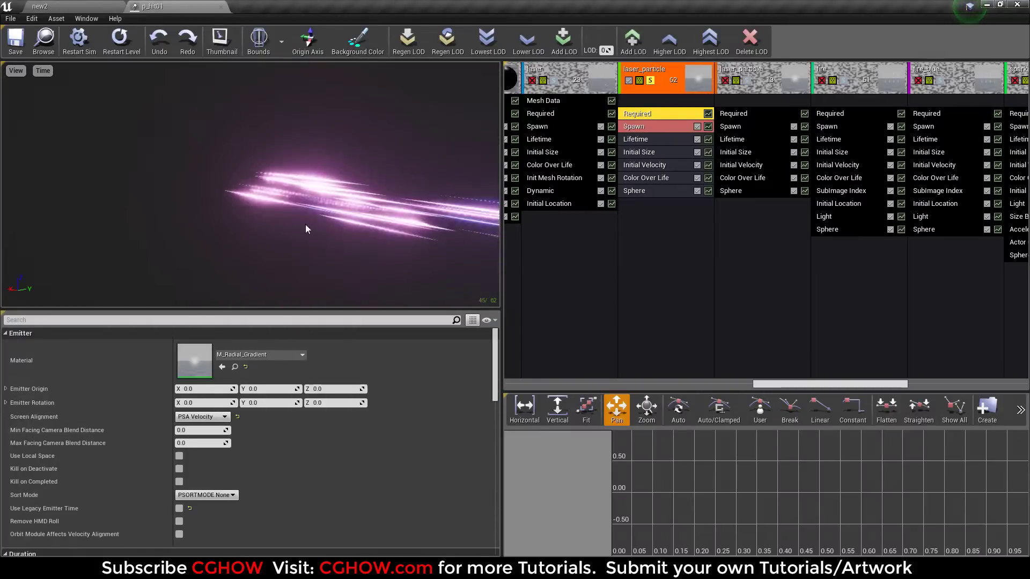
- Review the first laser_particle emitter's Initial Size module and enable 3D Draw Mode in its Sphere module
left_click(647, 153)
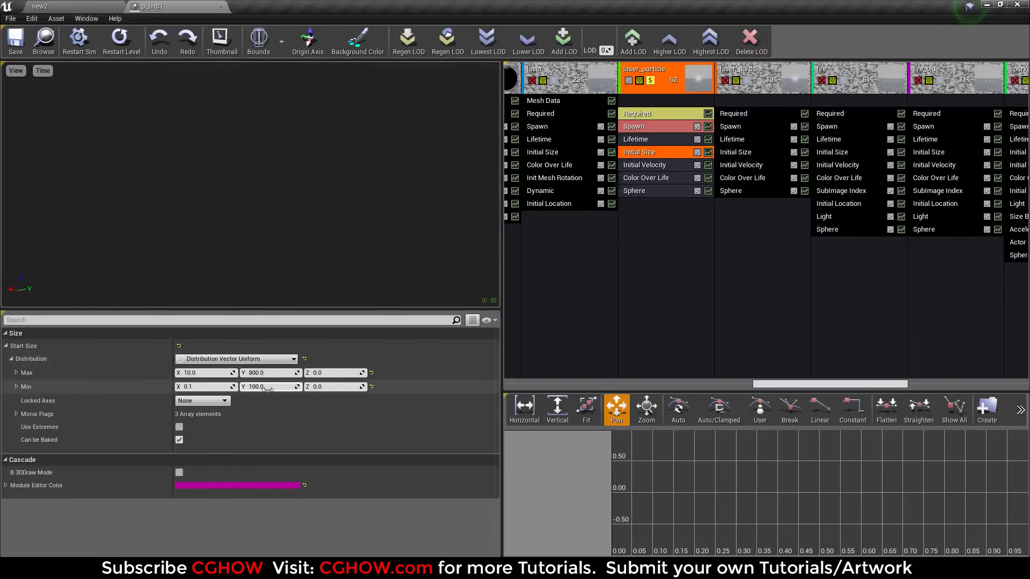
left_click(120, 38)
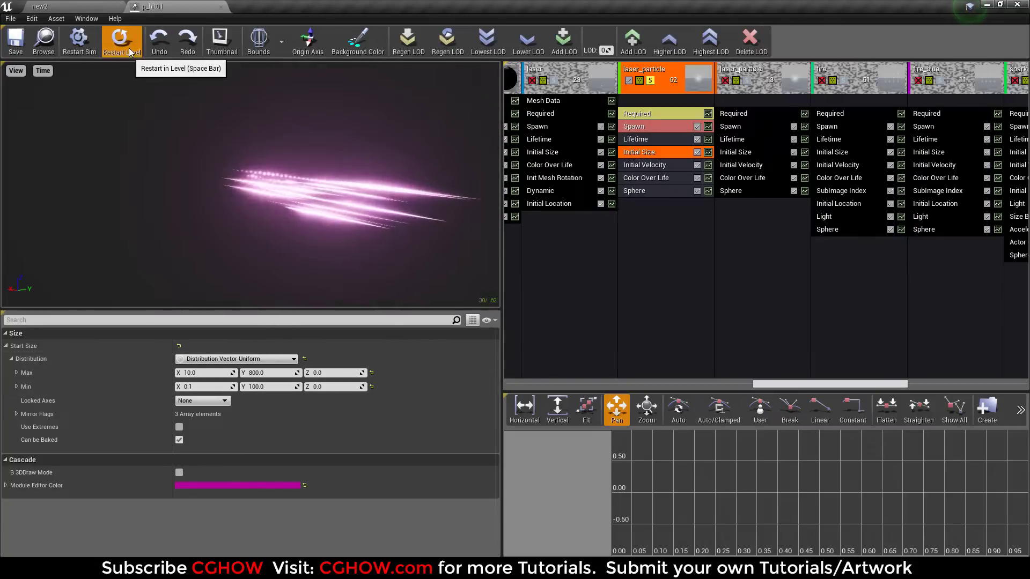
left_click(648, 191)
scroll(200, 515, "down", 3)
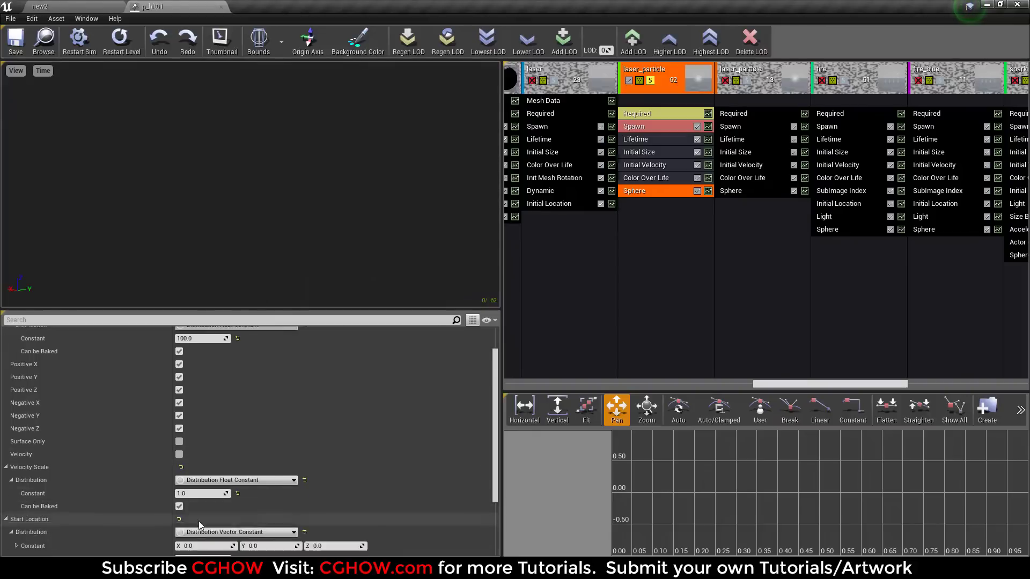
scroll(200, 524, "down", 1)
left_click(179, 537)
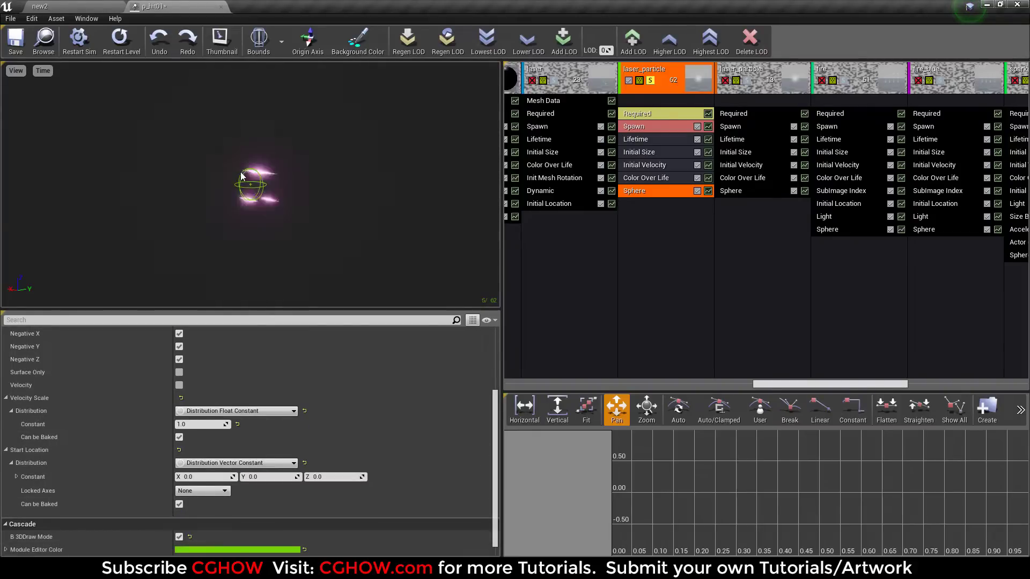
- Solo the second laser_particle emitter in place of the first and restart the effect
left_click(658, 86)
left_click(741, 92)
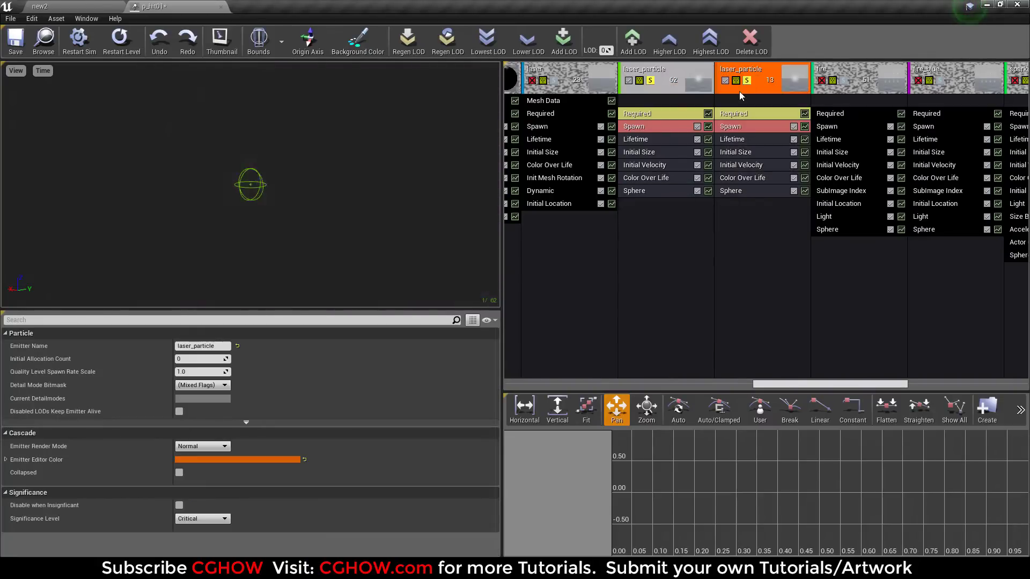
left_click(651, 81)
left_click(119, 49)
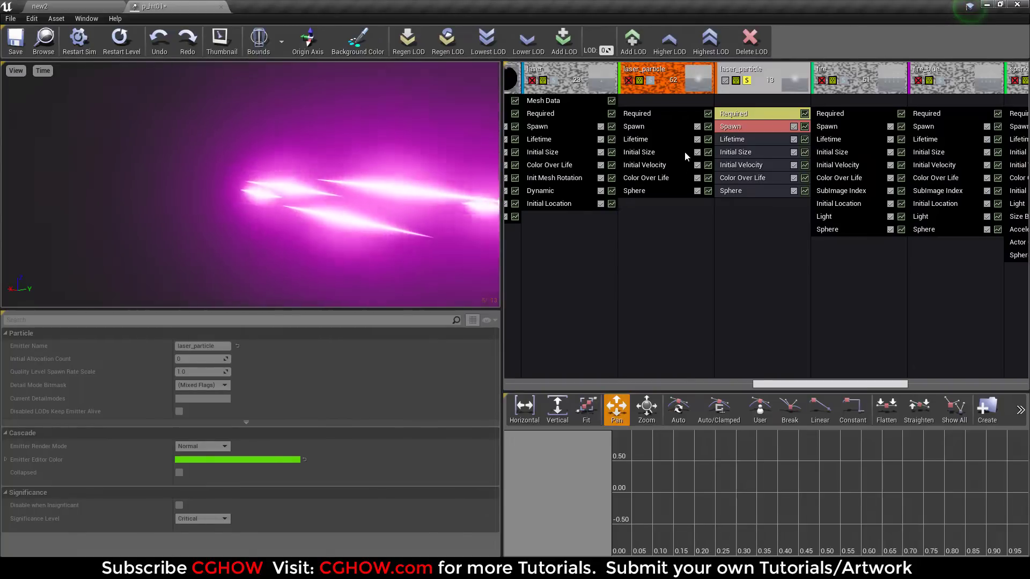
- Solo the fire emitter in place of laser_particle and review its Light module and the Required module's duration and delay settings
left_click(748, 82)
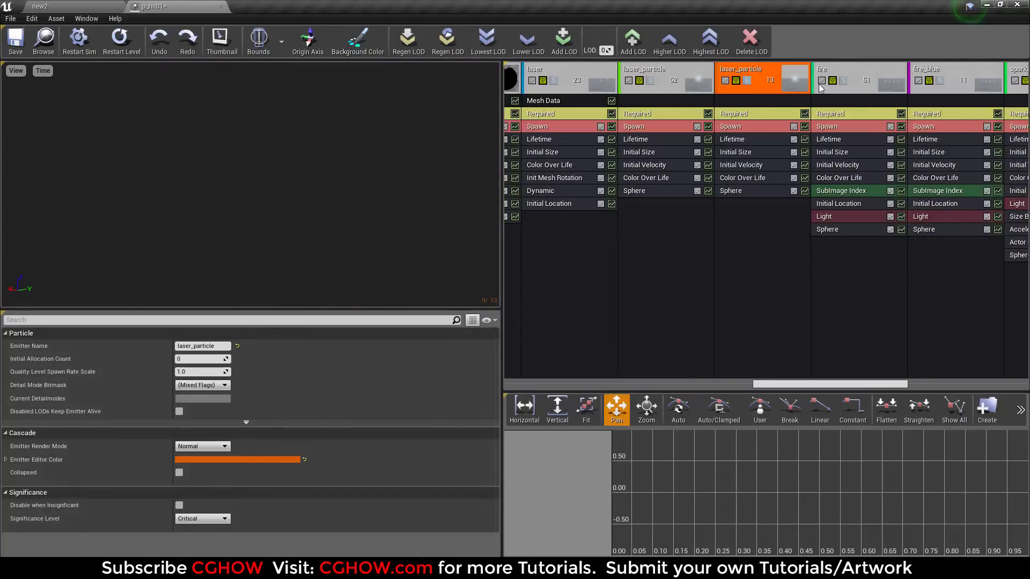
left_click(843, 81)
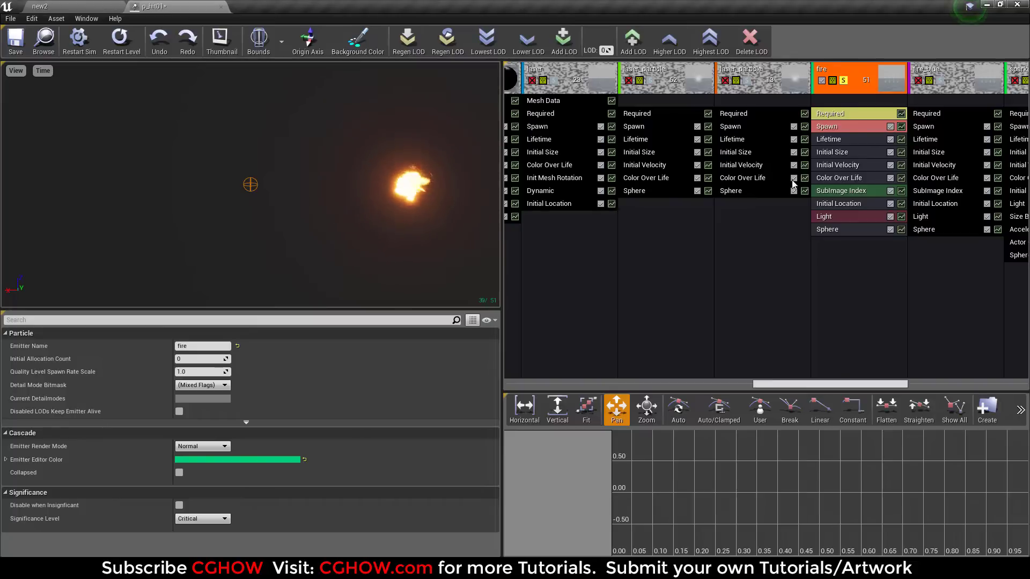
scroll(257, 404, "down", 10)
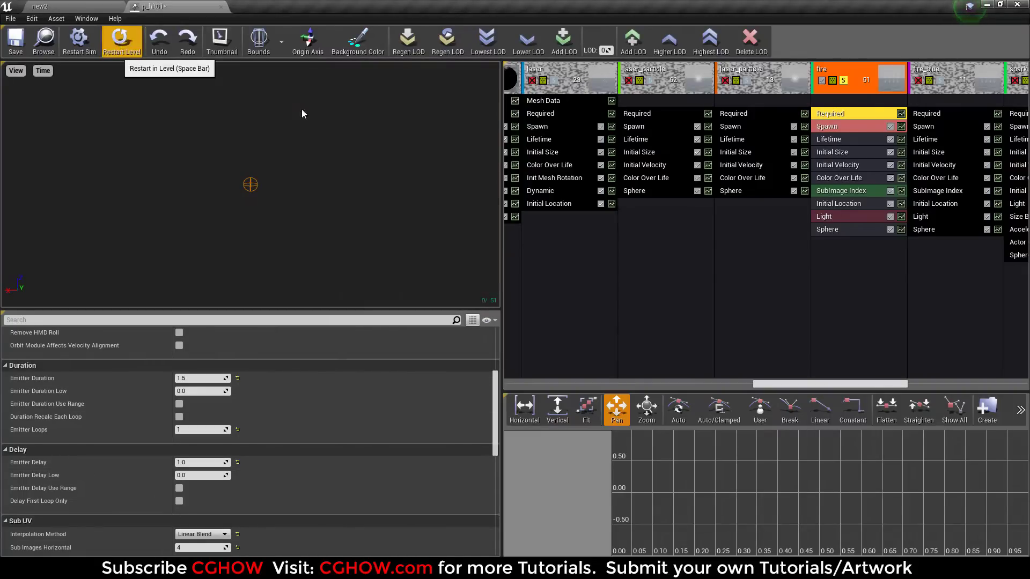
left_click(836, 220)
left_click(841, 117)
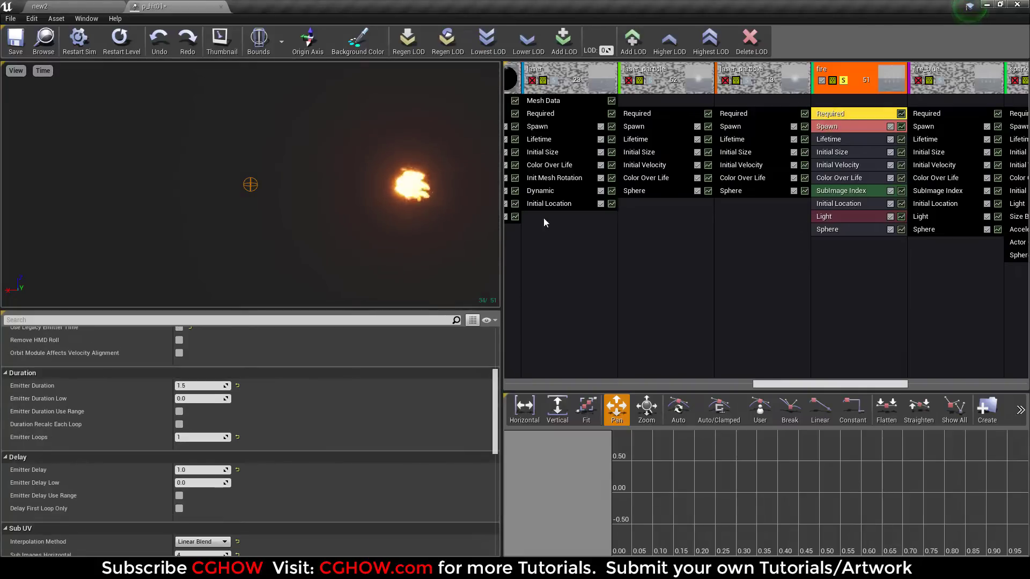
- Inspect the T_DustBlast texture used by the fire emitter's m_fire02 material, and close both the texture and material editors
scroll(209, 378, "up", 5)
double_click(194, 360)
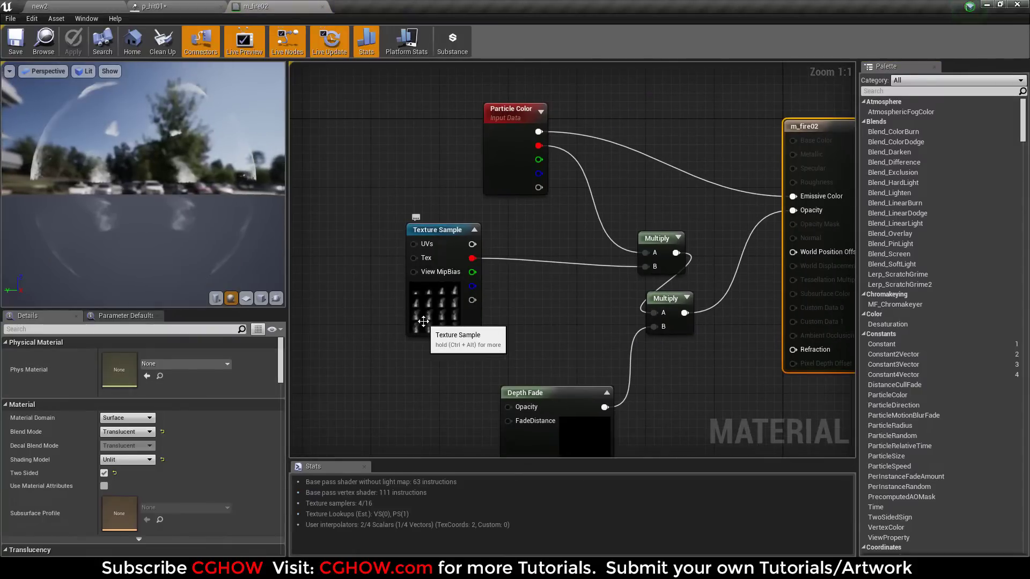
left_click(424, 331)
double_click(109, 467)
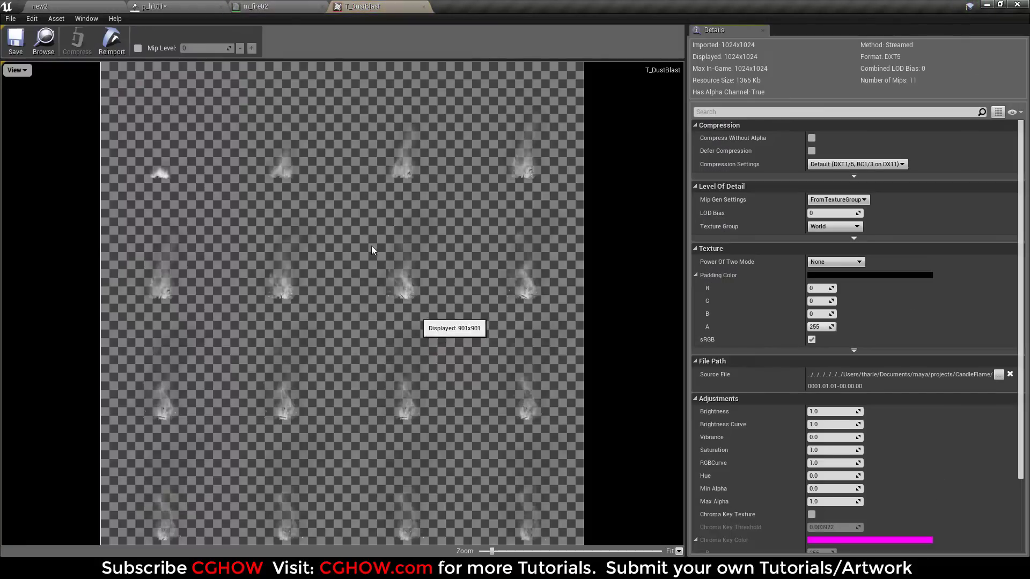
middle_click(364, 6)
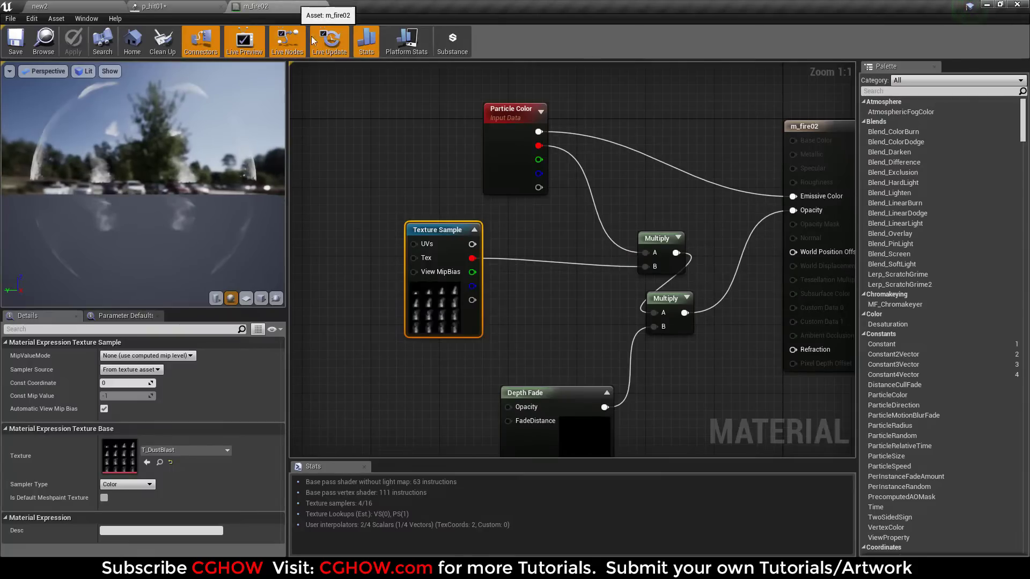
middle_click(286, 5)
- Solo the fire_blue emitter in place of fire to preview its effect alone
left_click_drag(807, 384, 855, 384)
left_click(660, 81)
left_click(754, 80)
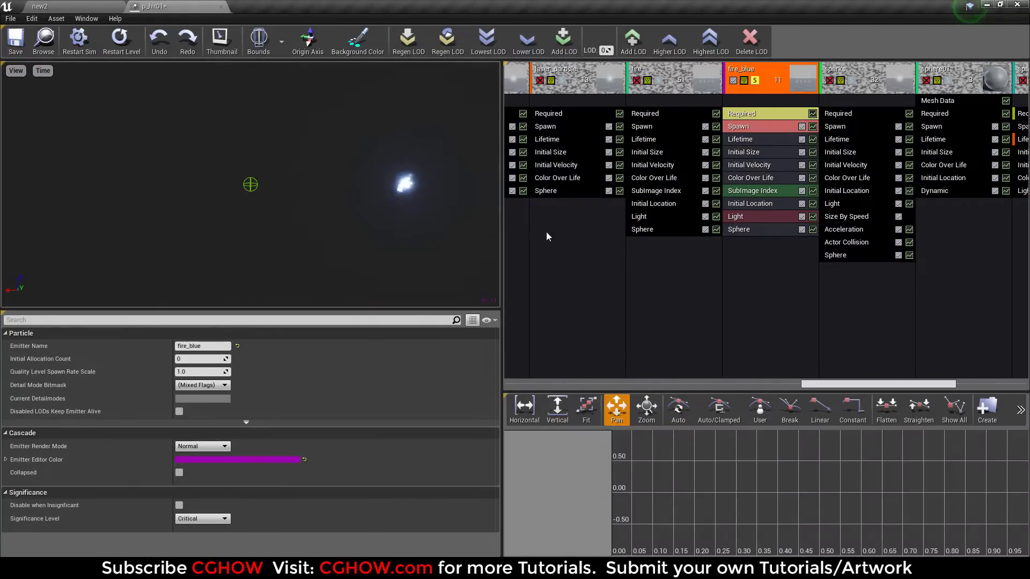
- Solo the sparks emitter in place of fire_blue, restart the effect, and review its Required module
left_click(754, 81)
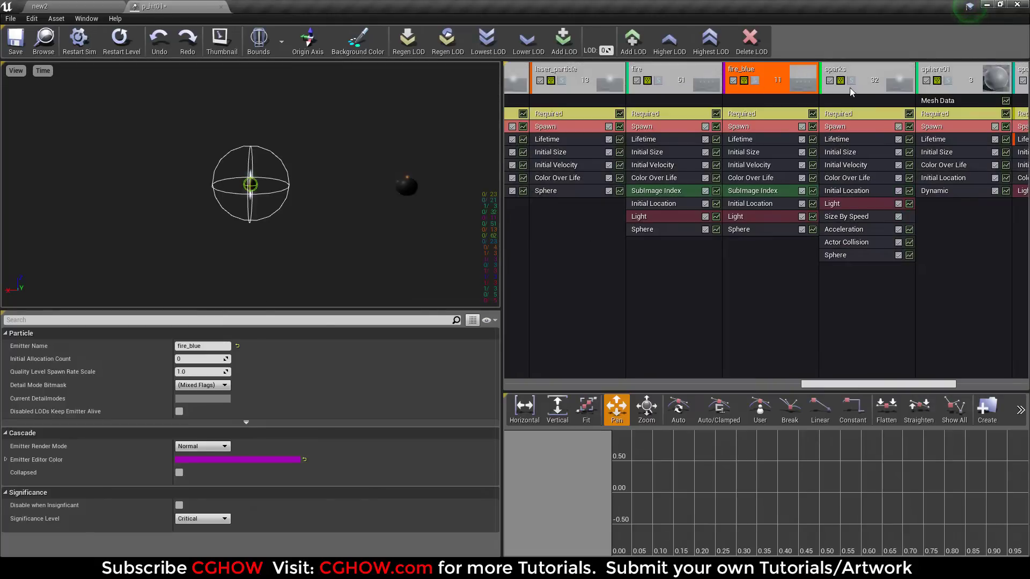
left_click(851, 80)
left_click(132, 46)
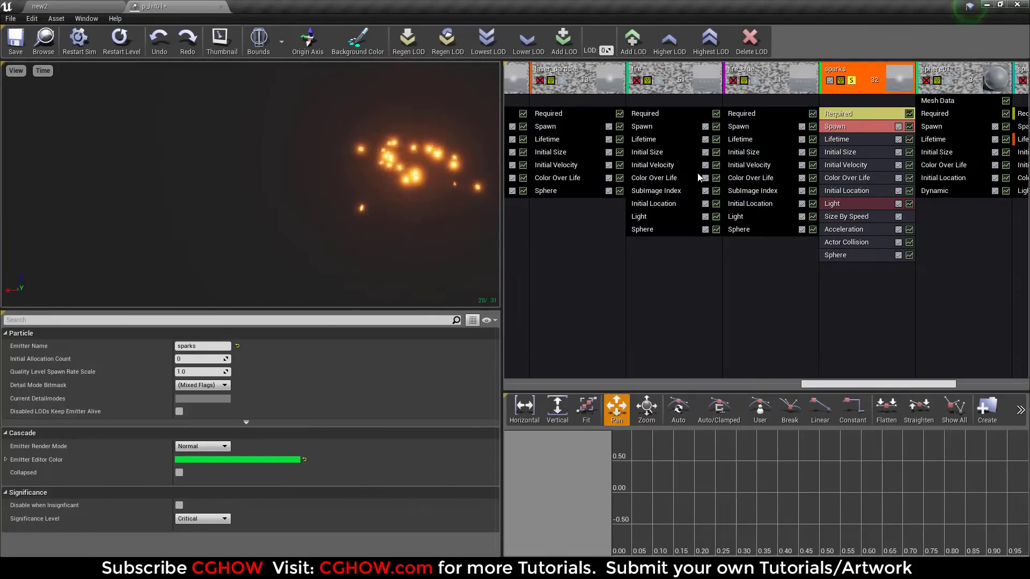
left_click(839, 115)
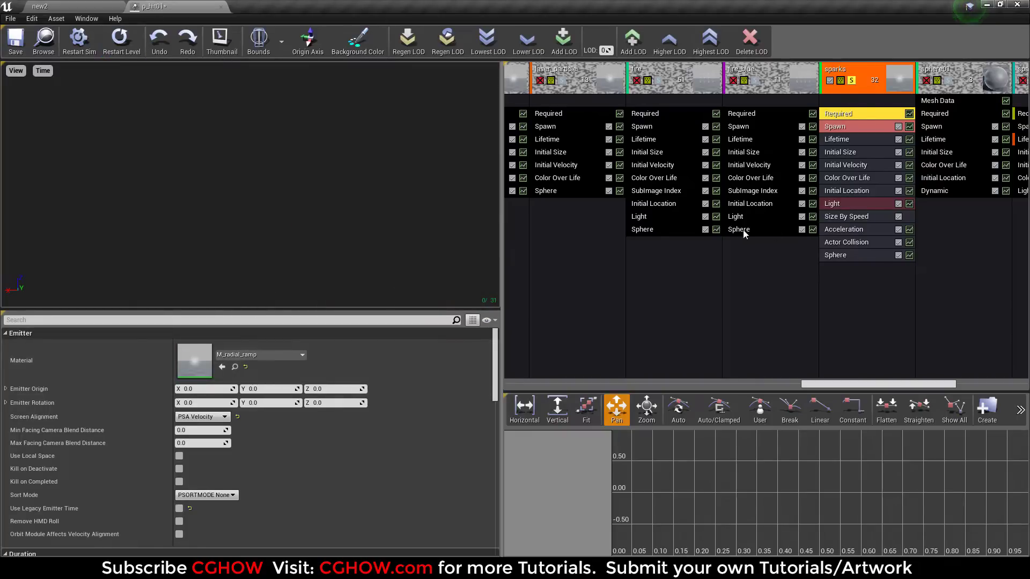
- Review the sparks emitter's Light, Initial Velocity, Acceleration and Sphere modules, and bring the last emitters into view
left_click(840, 204)
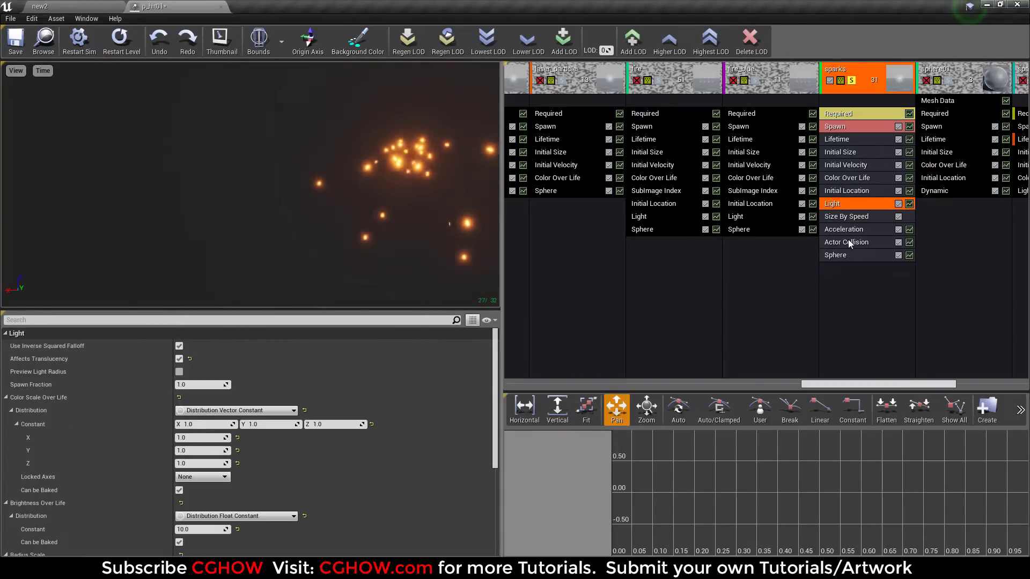
left_click(858, 166)
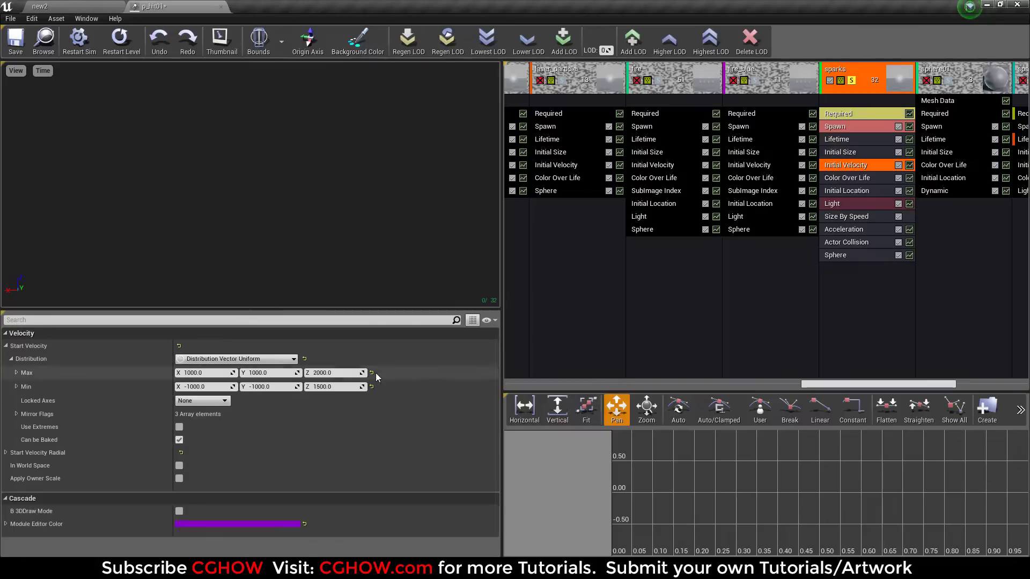
left_click(843, 230)
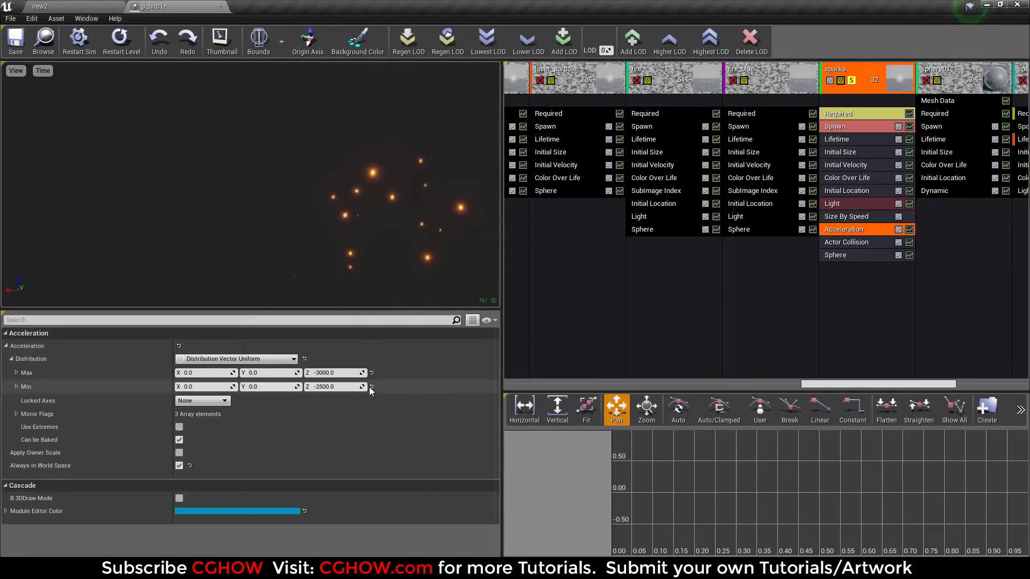
left_click(847, 256)
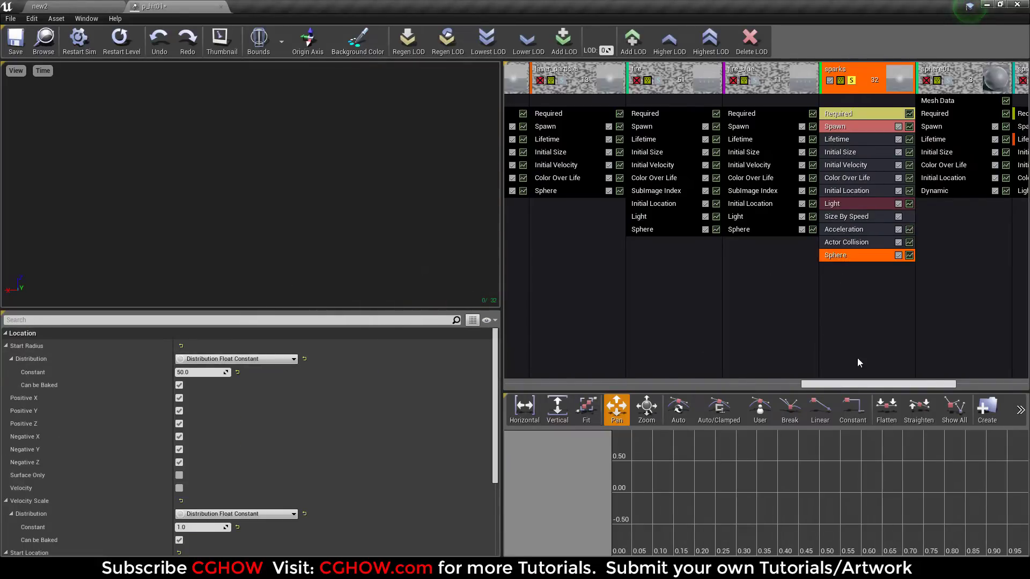
left_click_drag(878, 385, 936, 385)
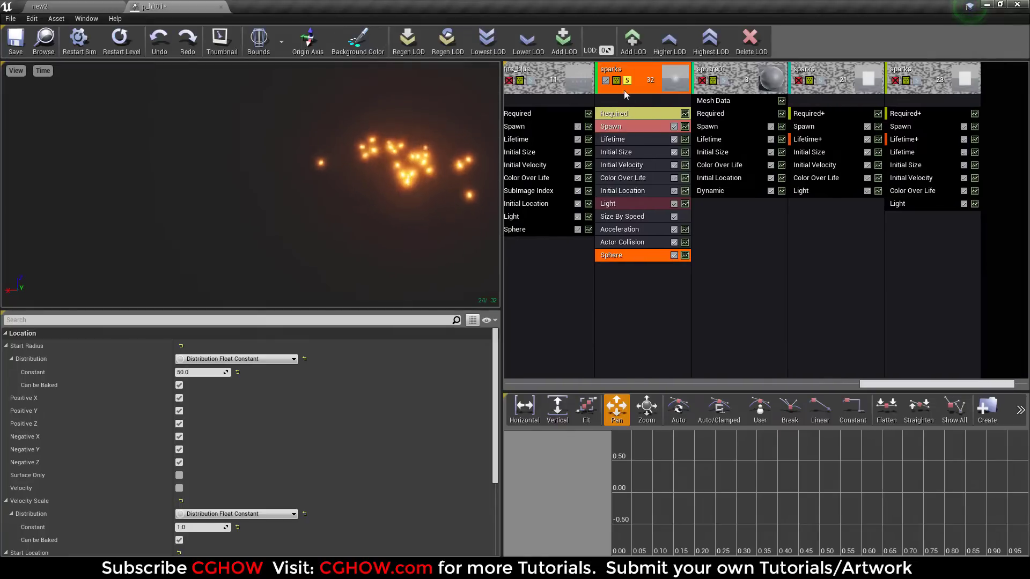
- Solo sphere01 in place of the sparks emitter, and switch the solo to the first of the last two sparks emitters
left_click(627, 80)
left_click(724, 81)
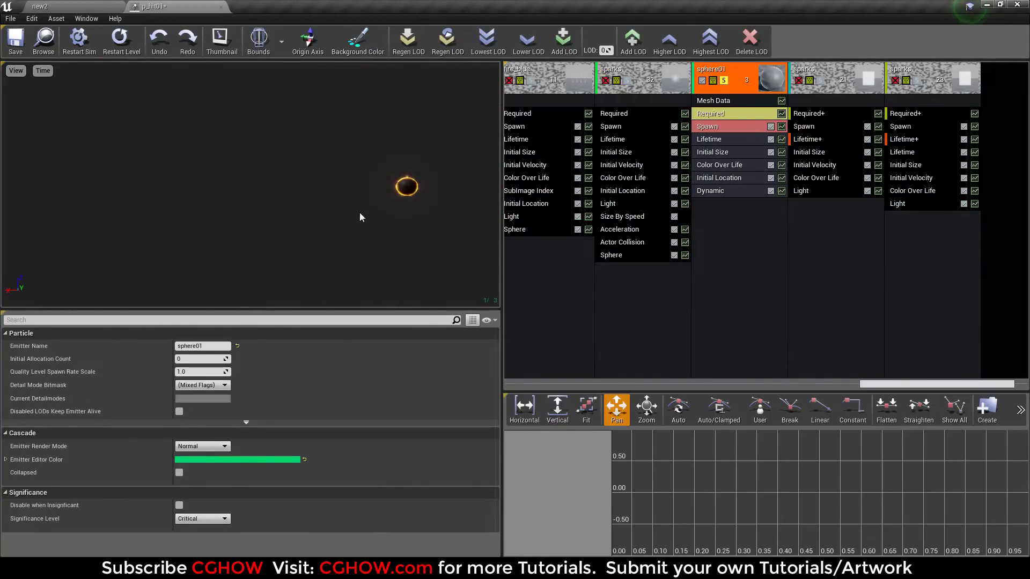
left_click(723, 81)
left_click(820, 81)
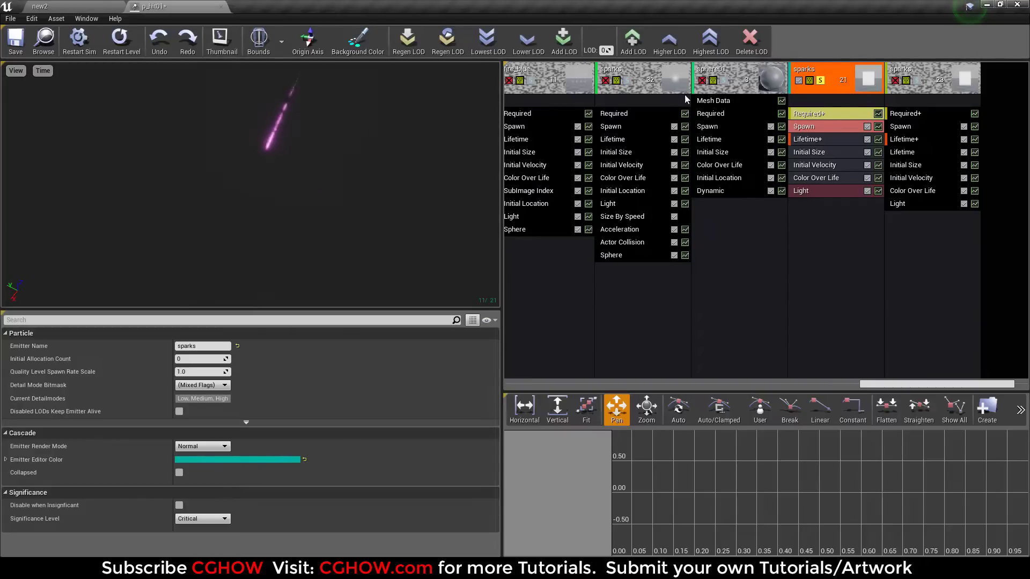
- Add the last sparks emitter and the second lightning01 emitter to the solo preview
left_click(917, 82)
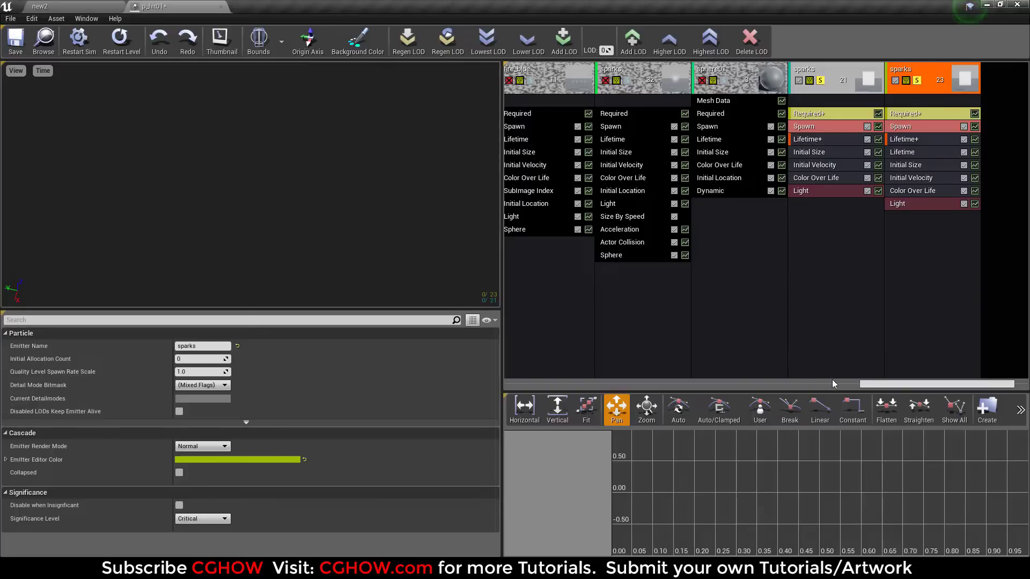
left_click_drag(862, 385, 510, 385)
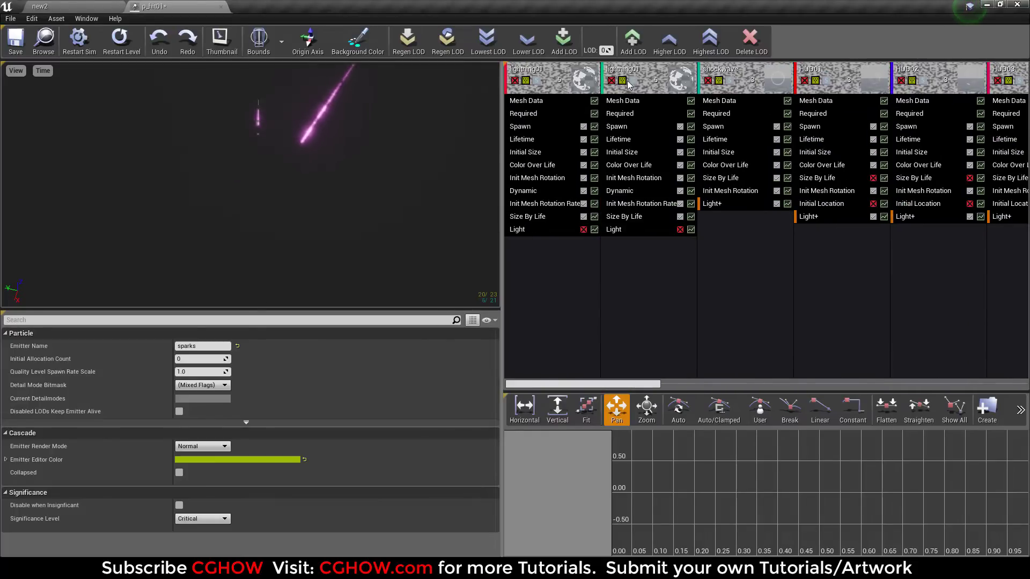
left_click(628, 84)
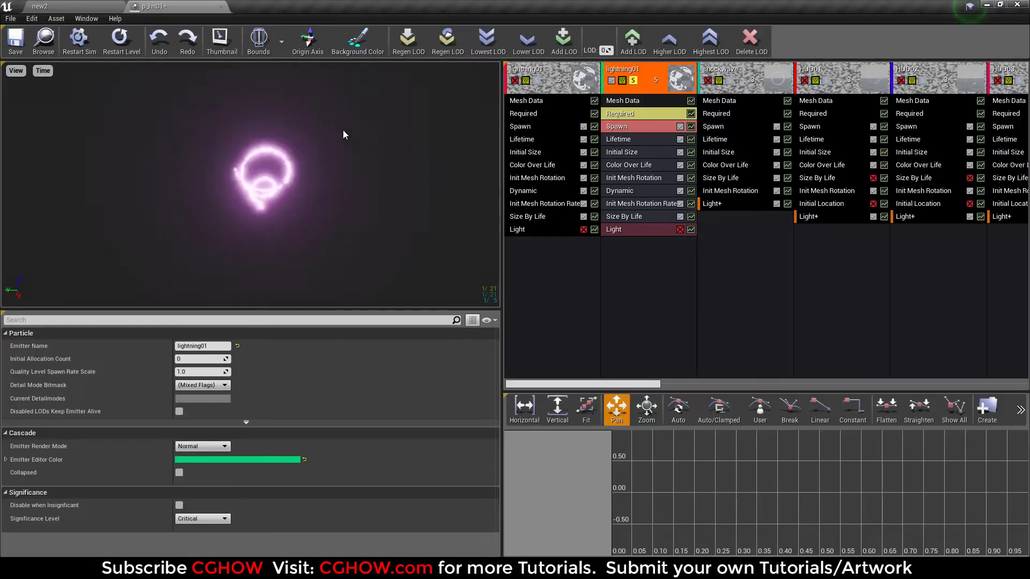
- Clear the solo from all emitters and save the p_hit01 particle system
scroll(727, 381, "right", 2)
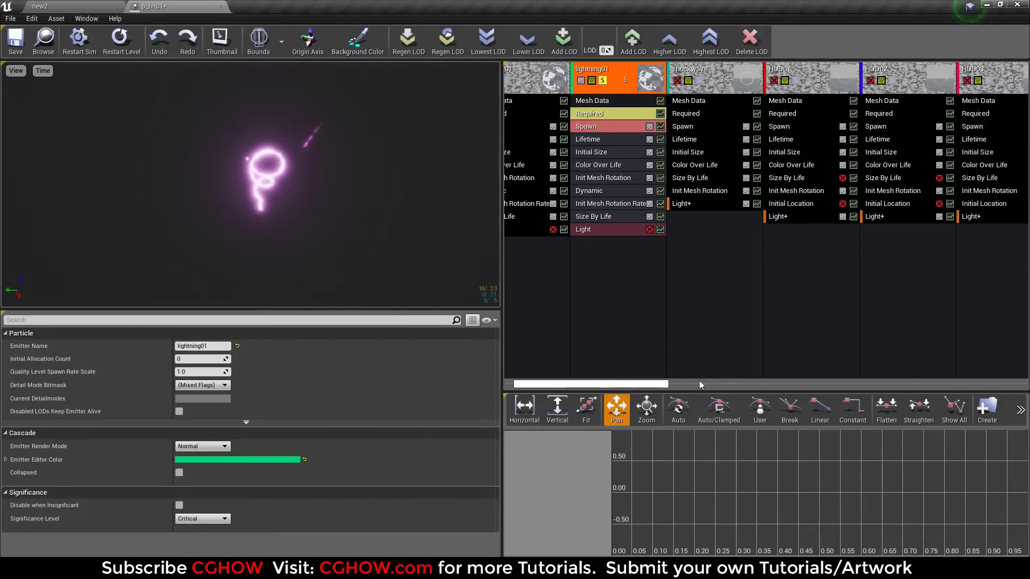
scroll(727, 381, "right", 10)
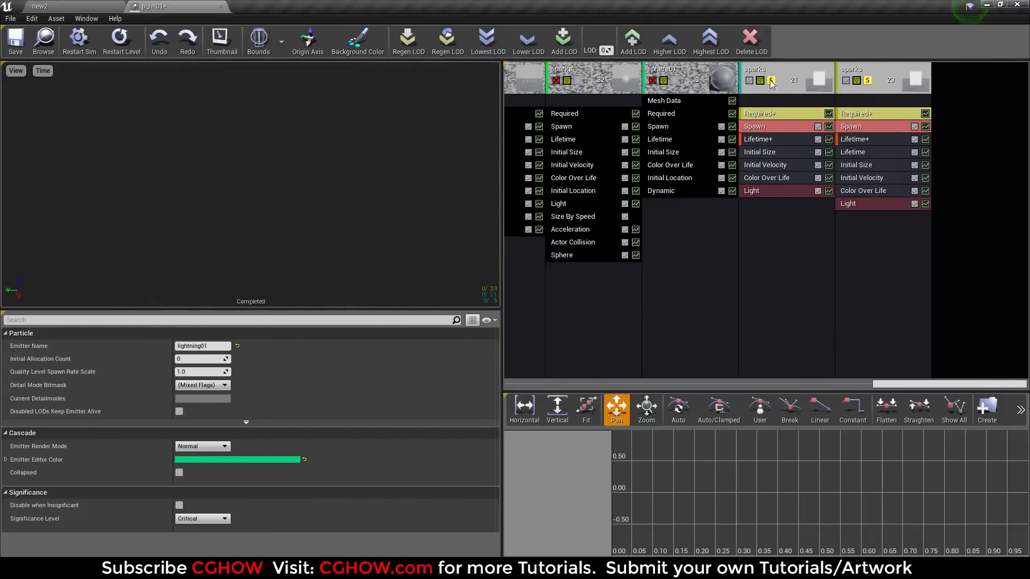
left_click(771, 80)
left_click(867, 80)
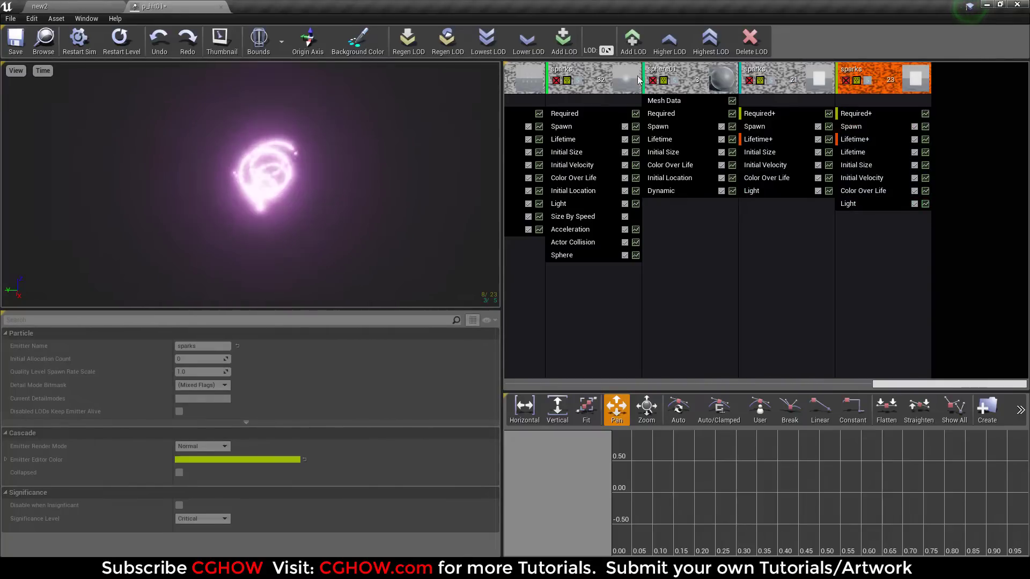
left_click(16, 39)
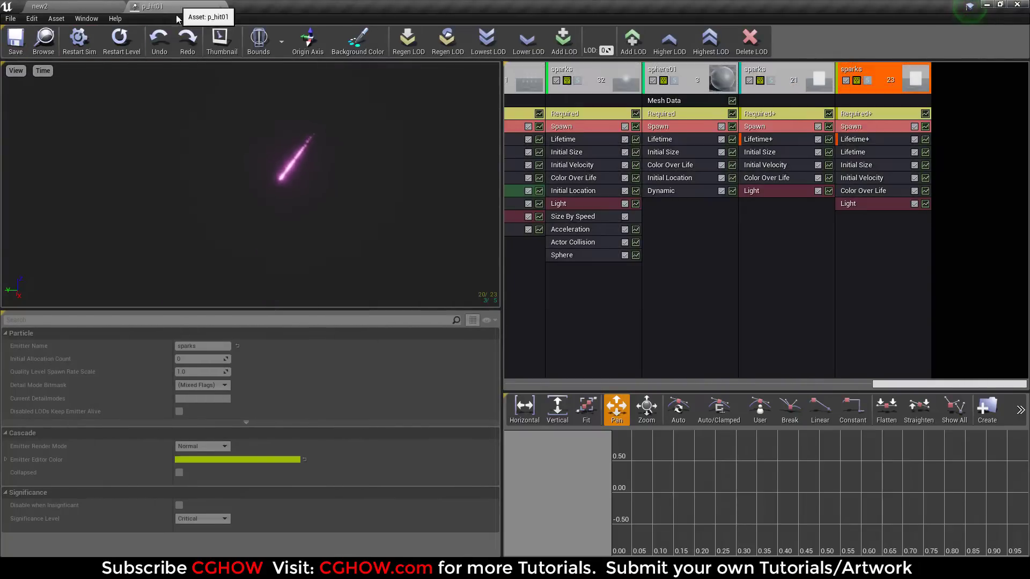
- Undock the p_hit01 editor into a wide window beneath the level viewport, with its first emitters in view
left_click_drag(155, 5, 104, 329)
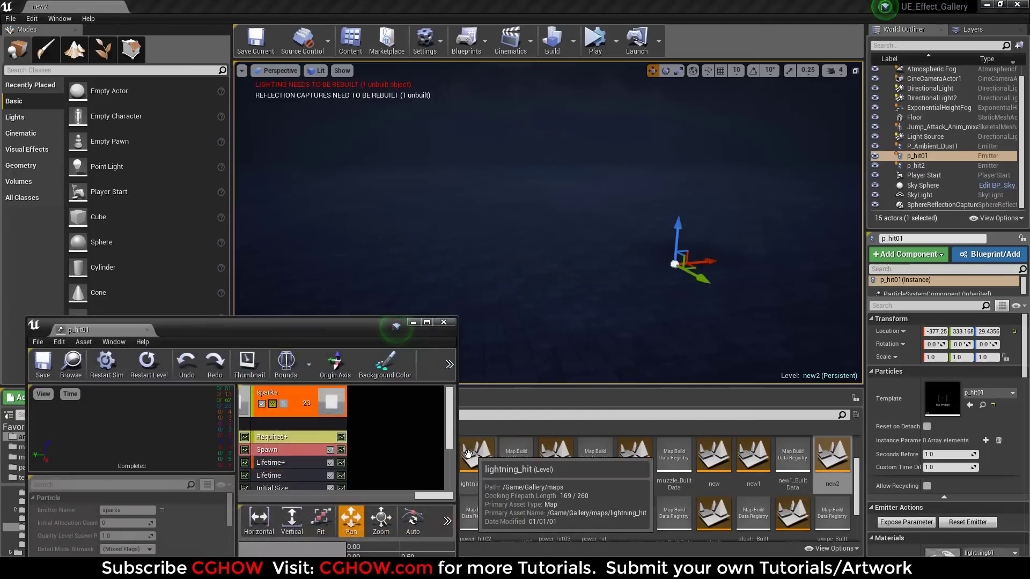
left_click_drag(458, 451, 1004, 451)
left_click_drag(712, 319, 712, 384)
left_click_drag(900, 519, 517, 521)
left_click_drag(996, 487, 998, 456)
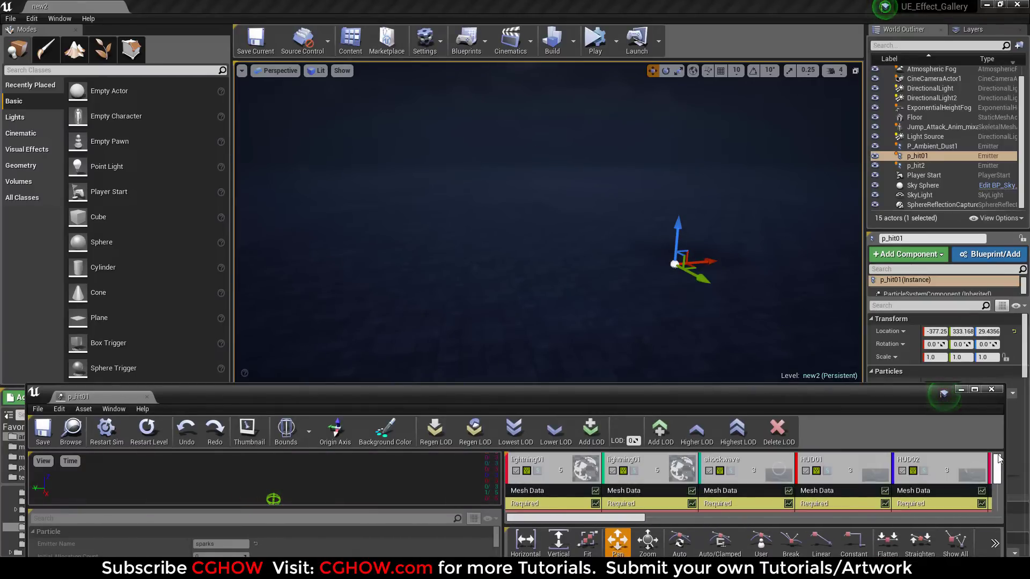
- Solo the first lightning01 emitter and restart the effect in the level to preview it
left_click(538, 470)
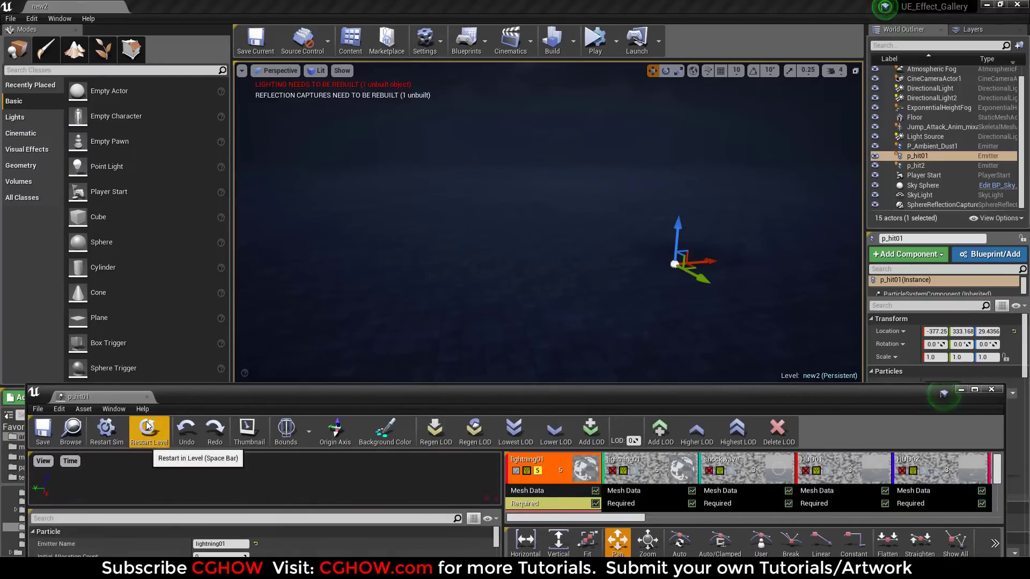
left_click(326, 178)
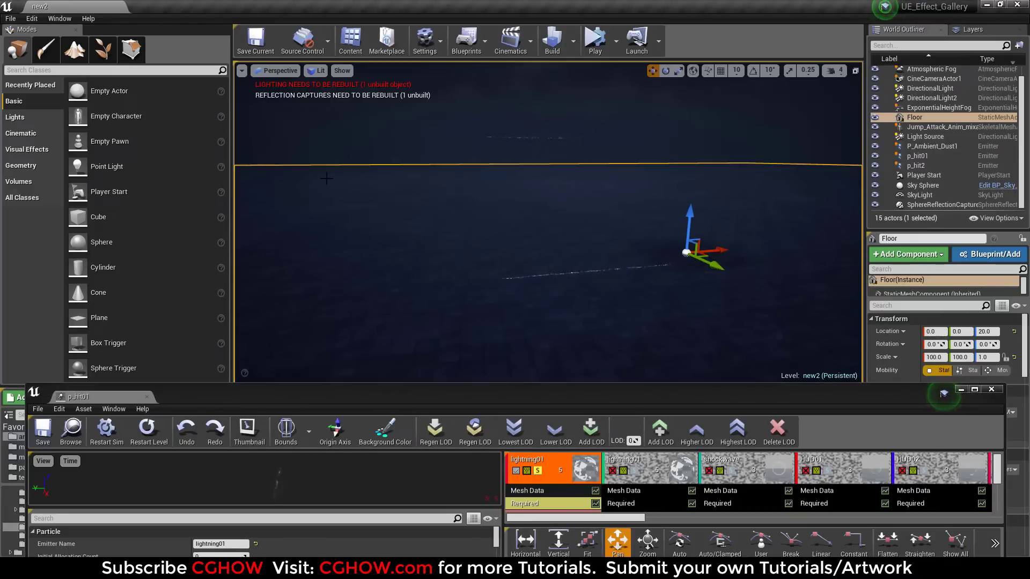
left_click(327, 150)
left_click(138, 442)
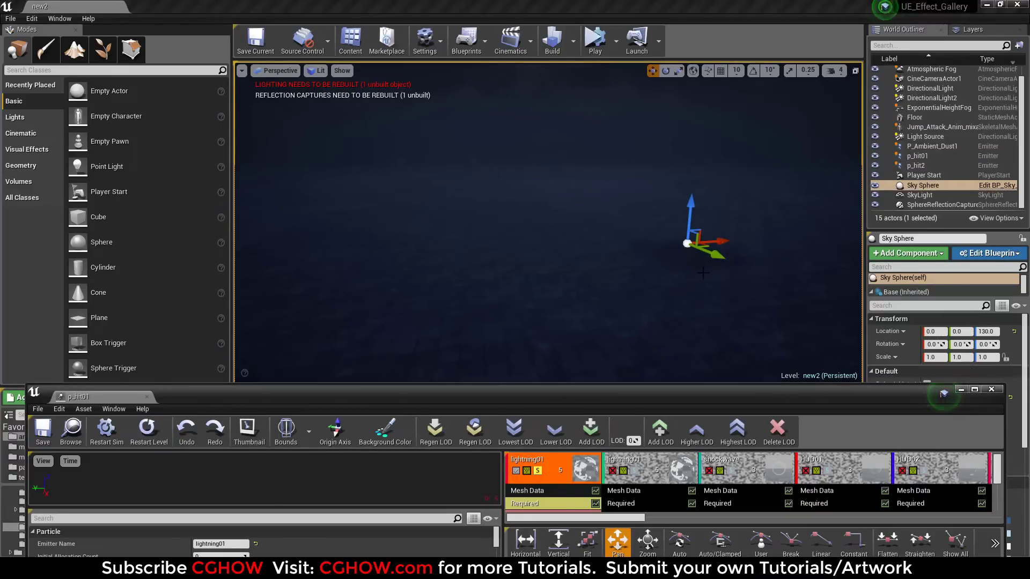
- Add the second lightning01 emitter to the soloed emitters and restart the effect in the level
left_click(633, 470)
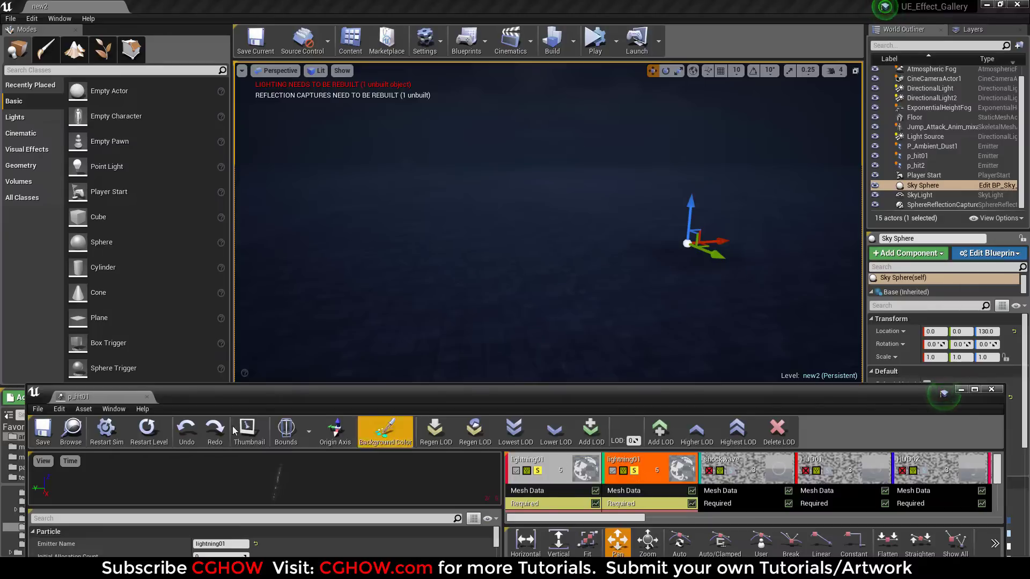
left_click(149, 429)
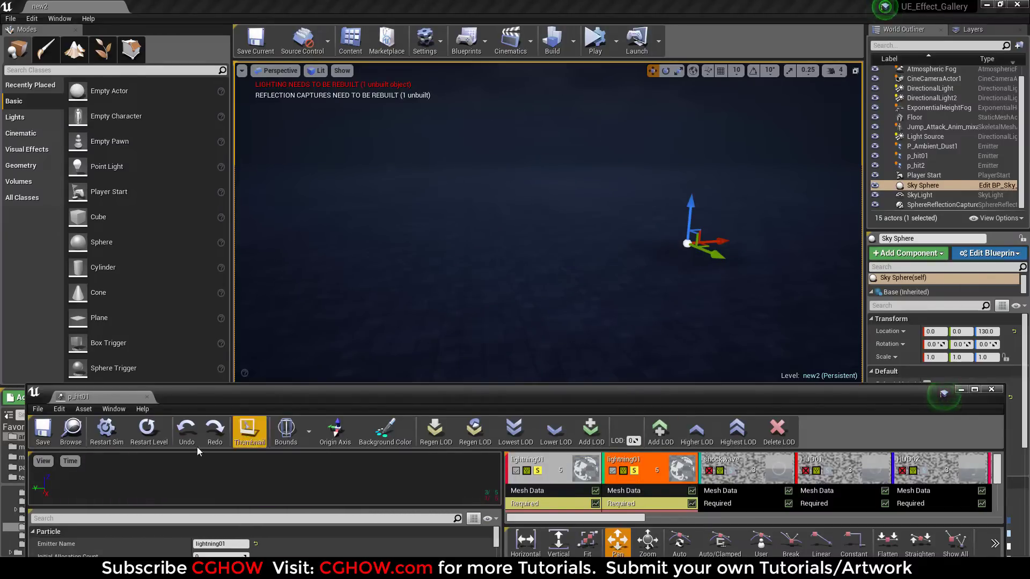
left_click(159, 440)
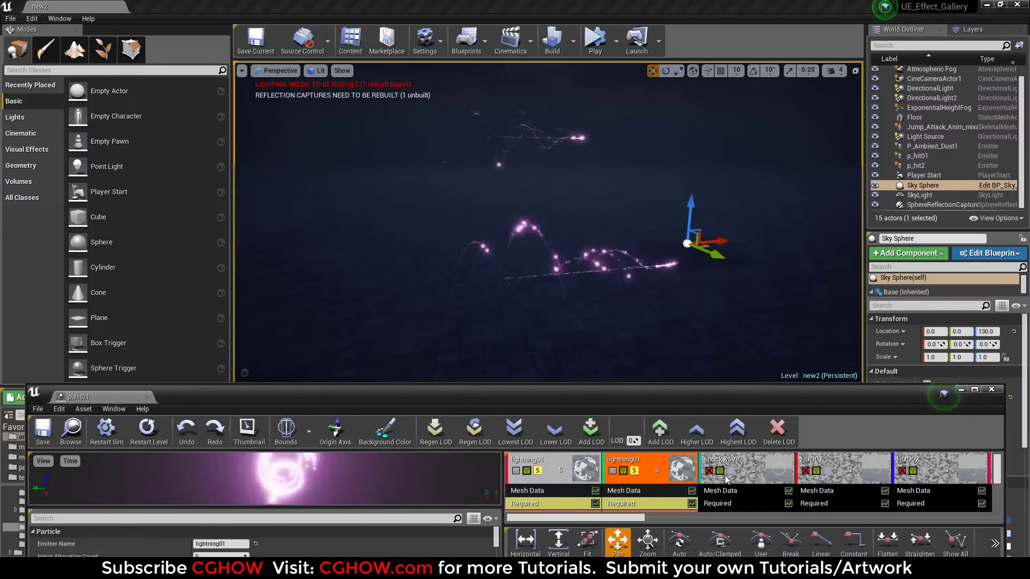
- Add the shockwave emitter to the soloed emitters and replay the effect in the level
left_click(731, 472)
left_click(148, 429)
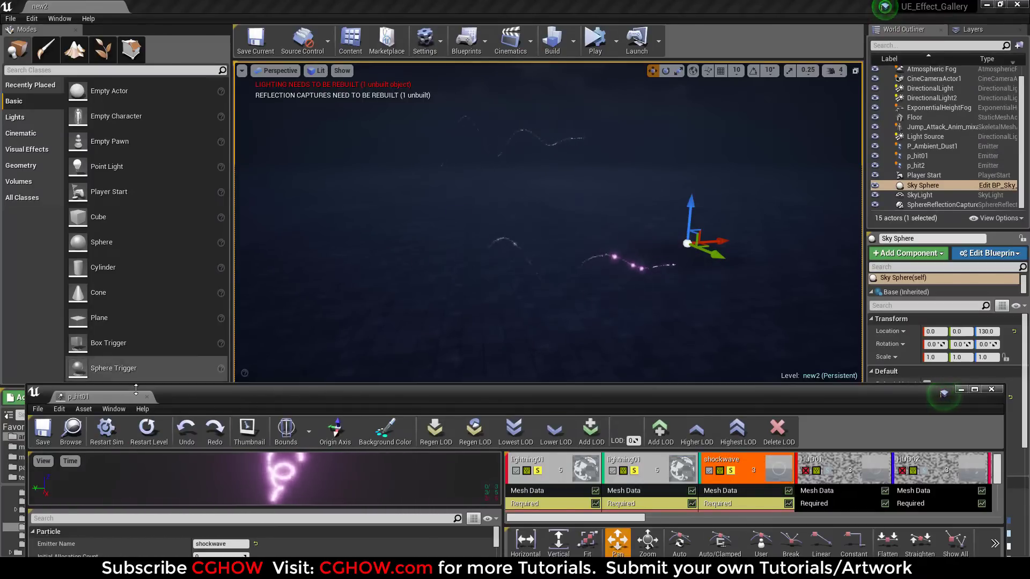
left_click(148, 429)
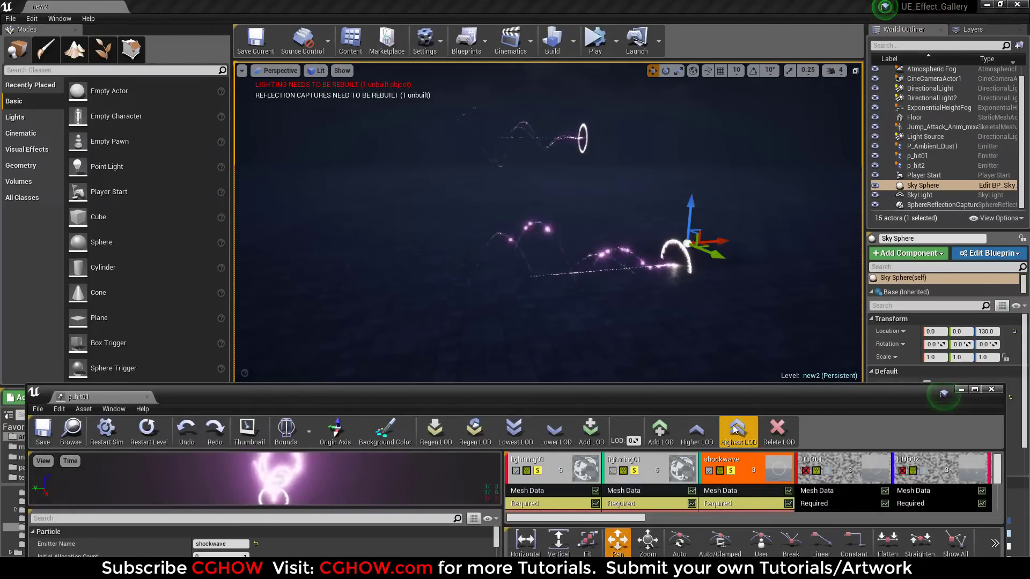
- Add the HUD01, HUD02, HUD03 and HUD04 emitters one by one to the soloed emitters, previewing each in the level
left_click(826, 472)
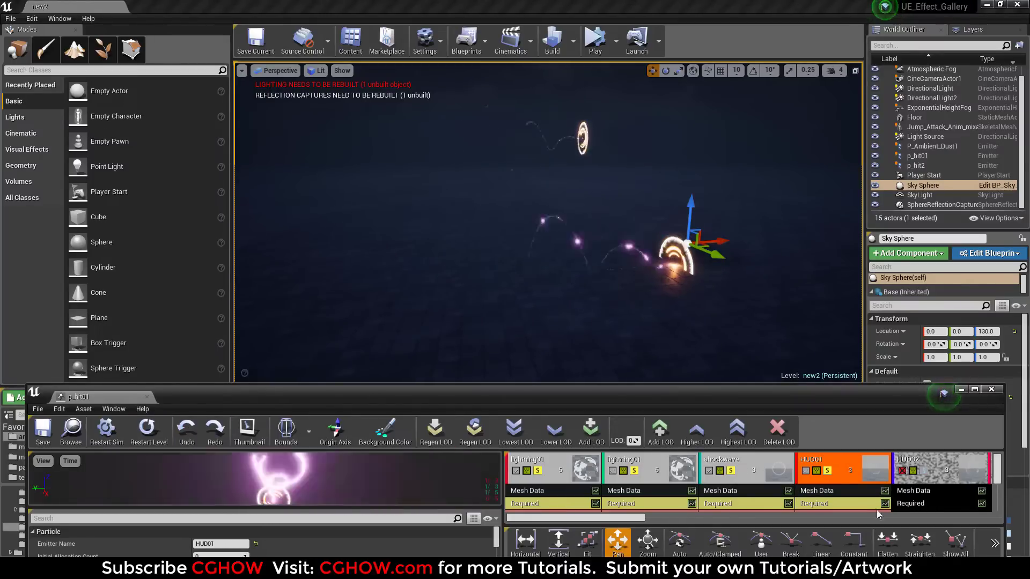
left_click(928, 475)
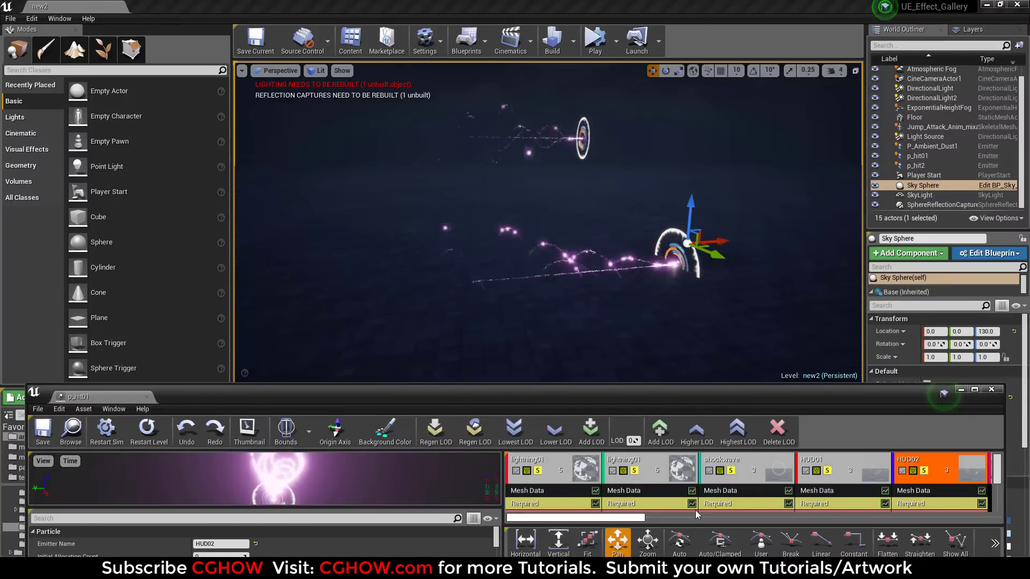
left_click_drag(626, 519, 682, 475)
left_click(680, 471)
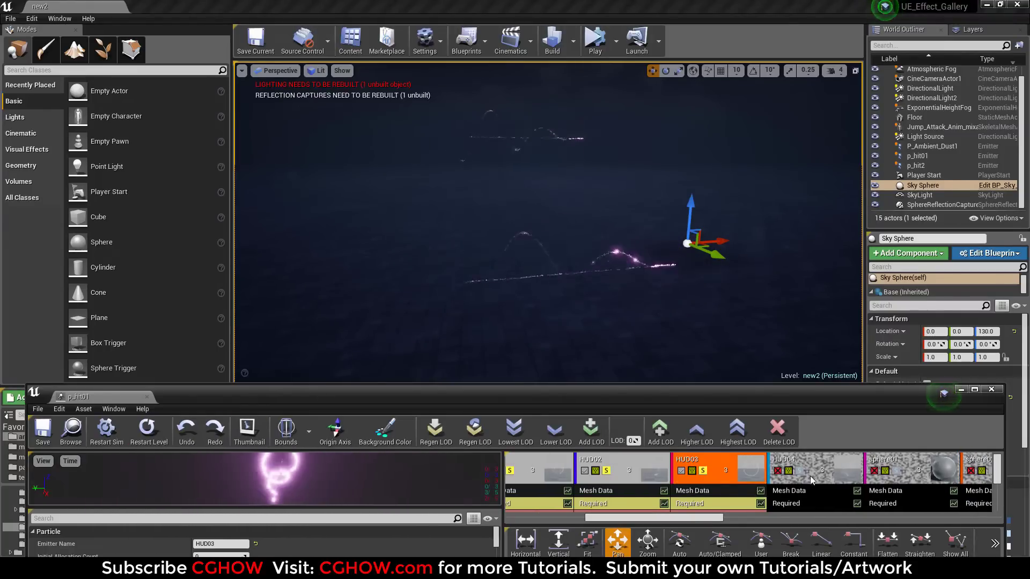
left_click(805, 476)
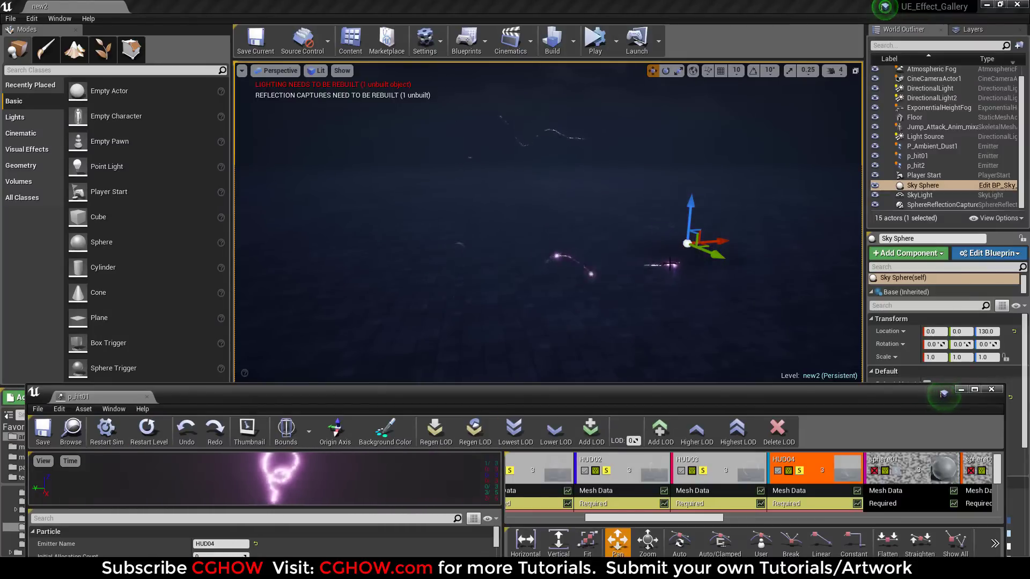
- Add the sphere01 emitter beside HUD04 to the soloed emitters and restart the effect in the level
scroll(713, 521, "right", 4)
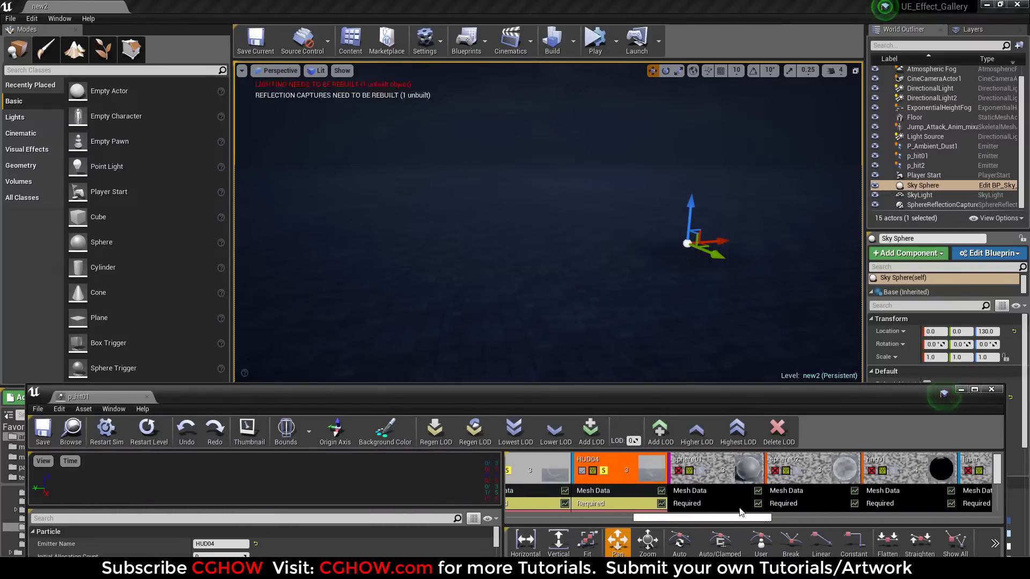
left_click(700, 477)
left_click(149, 437)
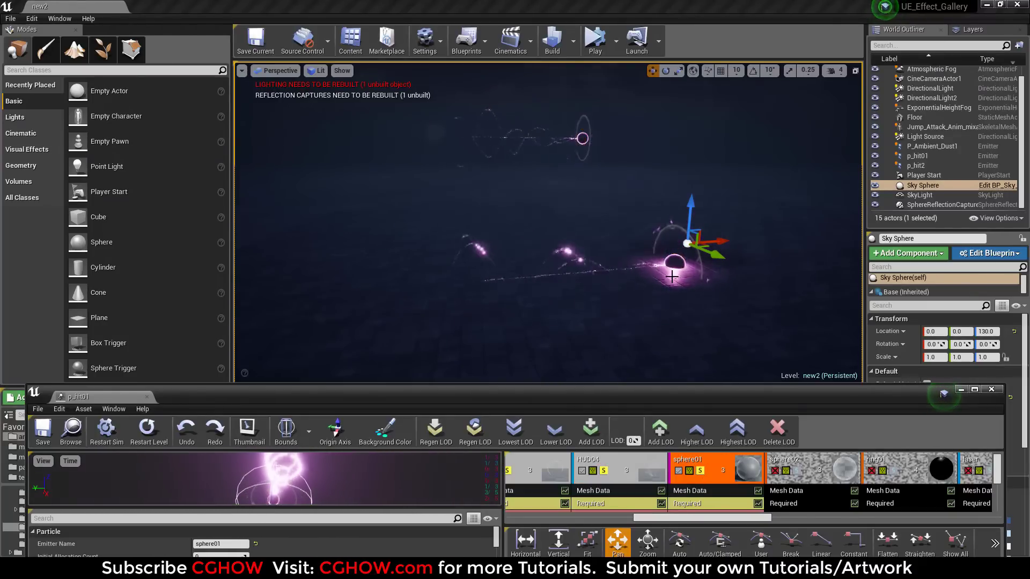
- Include the sphere02 emitter in the solo preview and replay the effect in the level
scroll(708, 478, "down", 3)
left_click(702, 474)
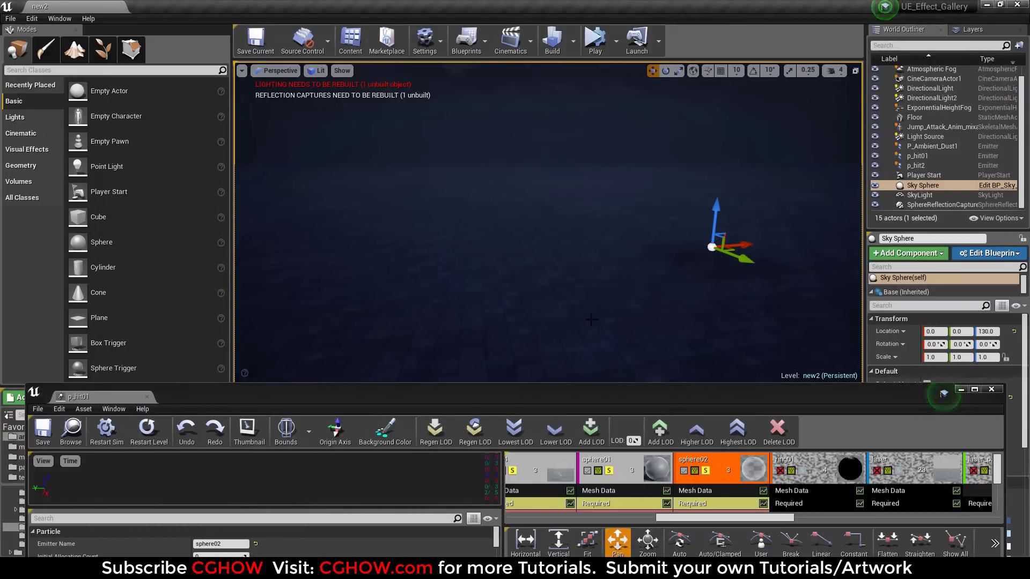
left_click(138, 438)
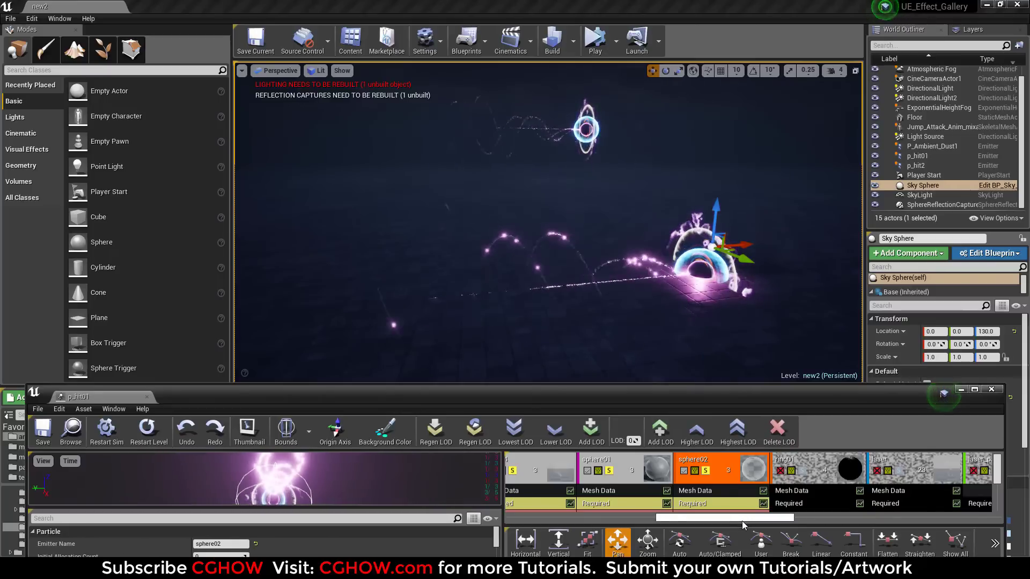
- Add the ring01 and laser emitters to the soloed emitters for the level preview
left_click_drag(742, 520, 759, 516)
left_click(687, 472)
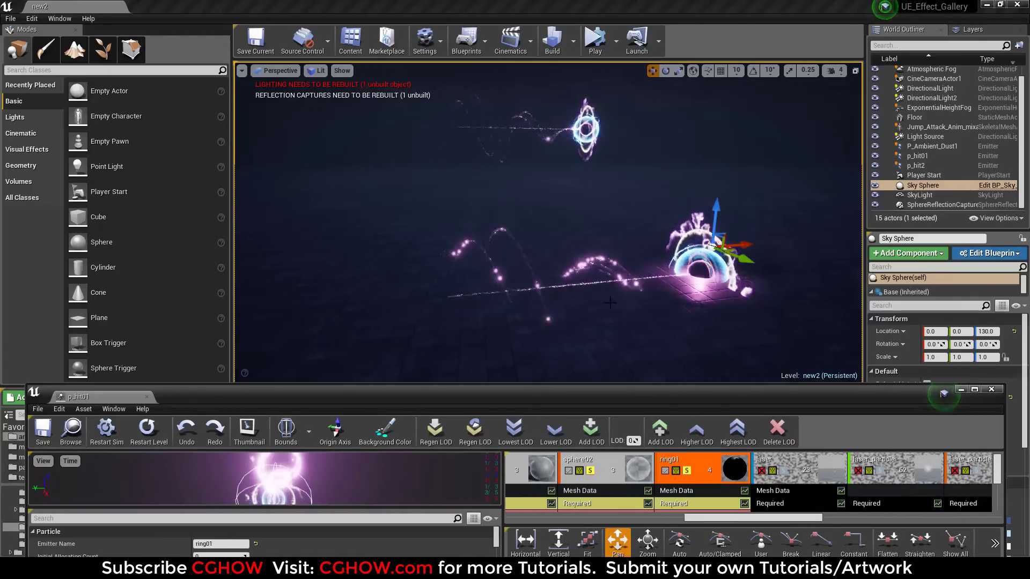
left_click(784, 475)
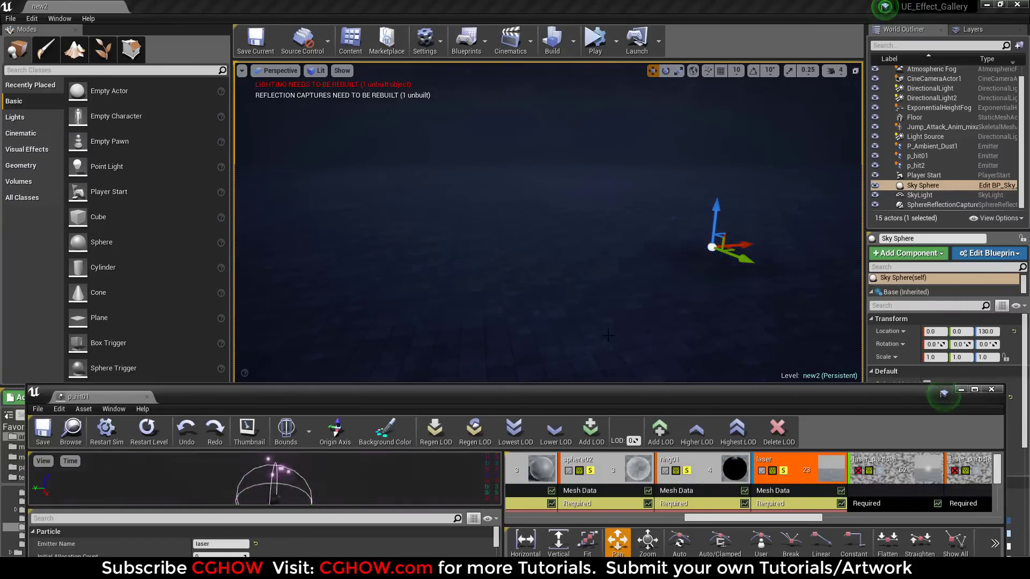
- Add both laser_particle emitters to the soloed emitters and restart the effect in the level
scroll(795, 523, "down", 3)
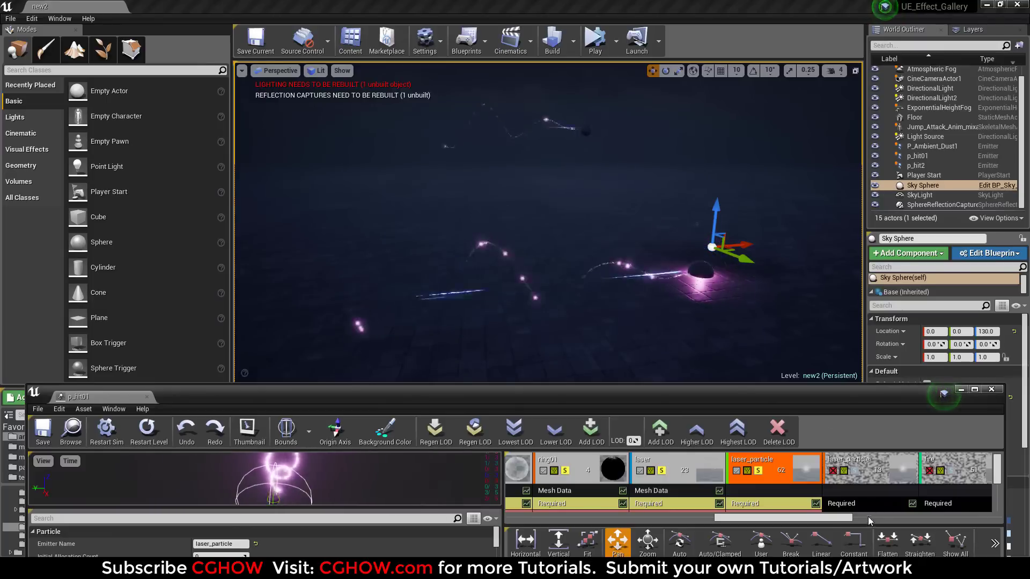
scroll(841, 520, "down", 3)
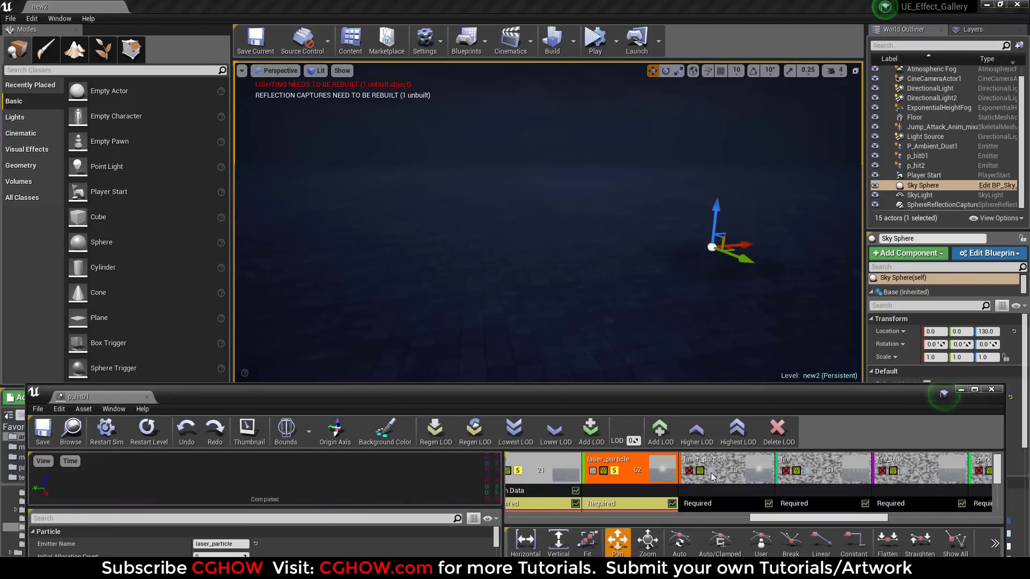
left_click(147, 429)
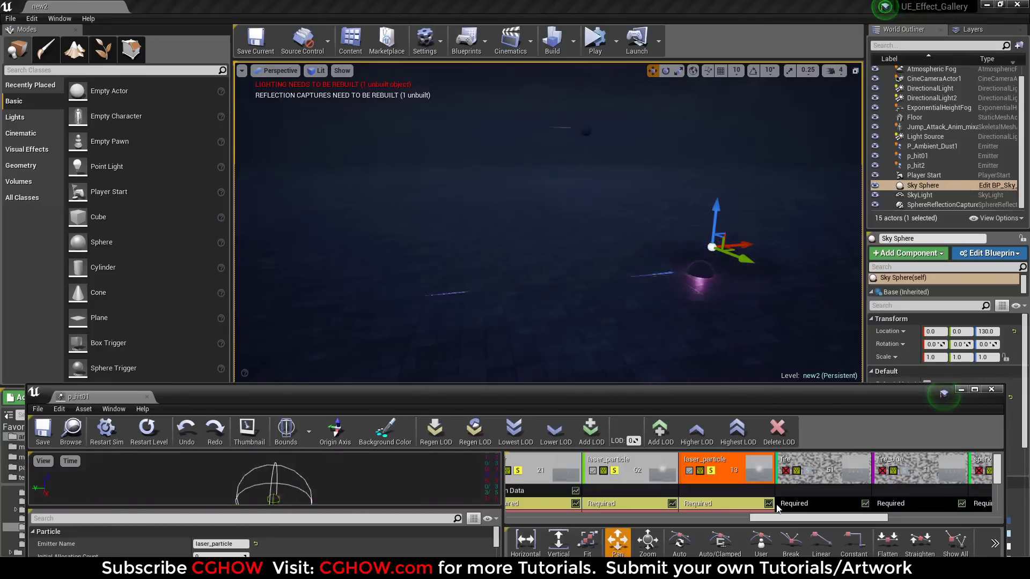
- Add the fire and fire_blue emitters to the soloed emitters, replaying the effect in the level after each
scroll(790, 518, "down", 2)
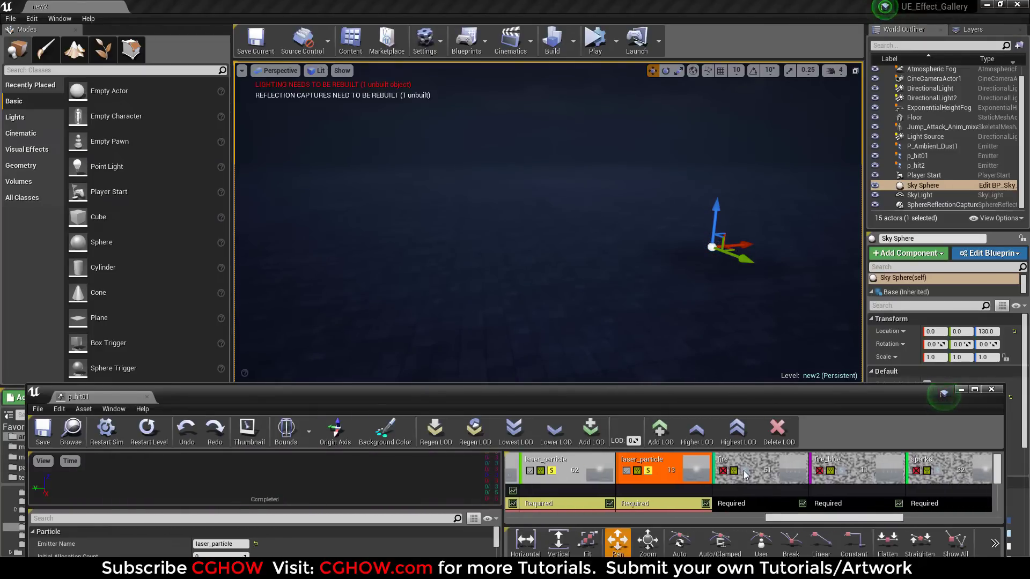
left_click(147, 429)
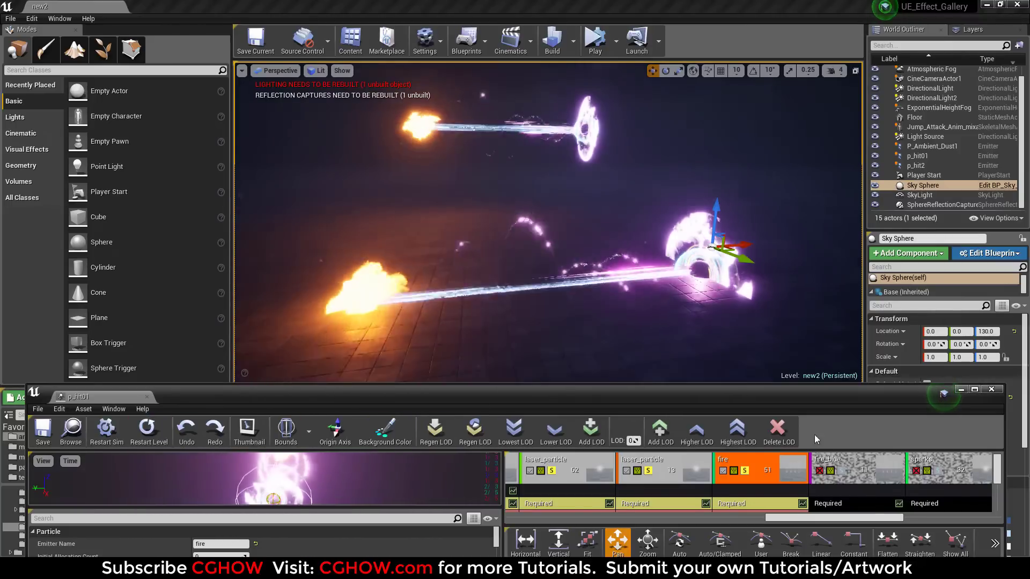
left_click(841, 476)
left_click(146, 432)
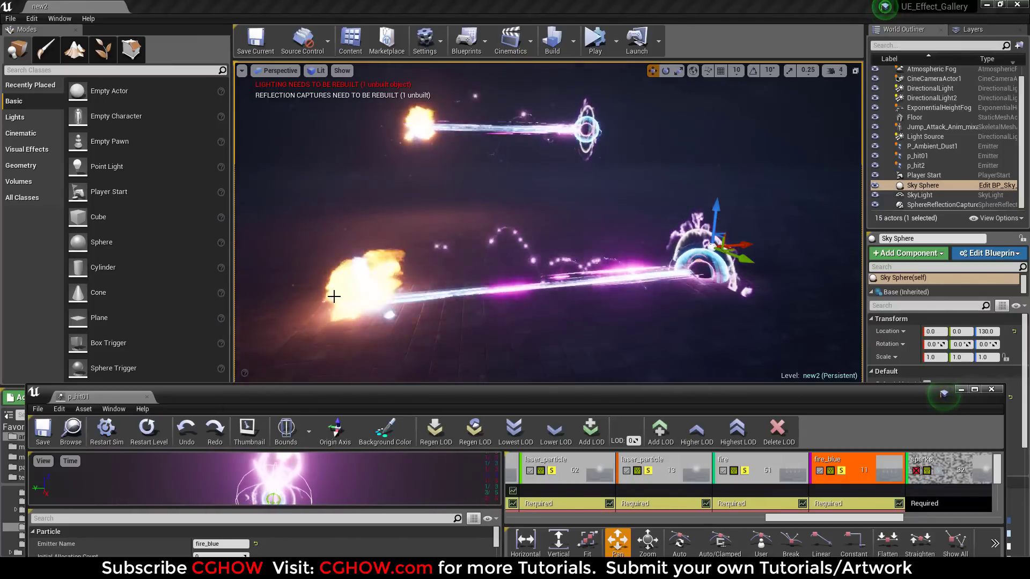
- Add the orange sparks and sphere01 emitters to the soloed emitters, replaying the effect in the level after each
left_click_drag(874, 519, 924, 519)
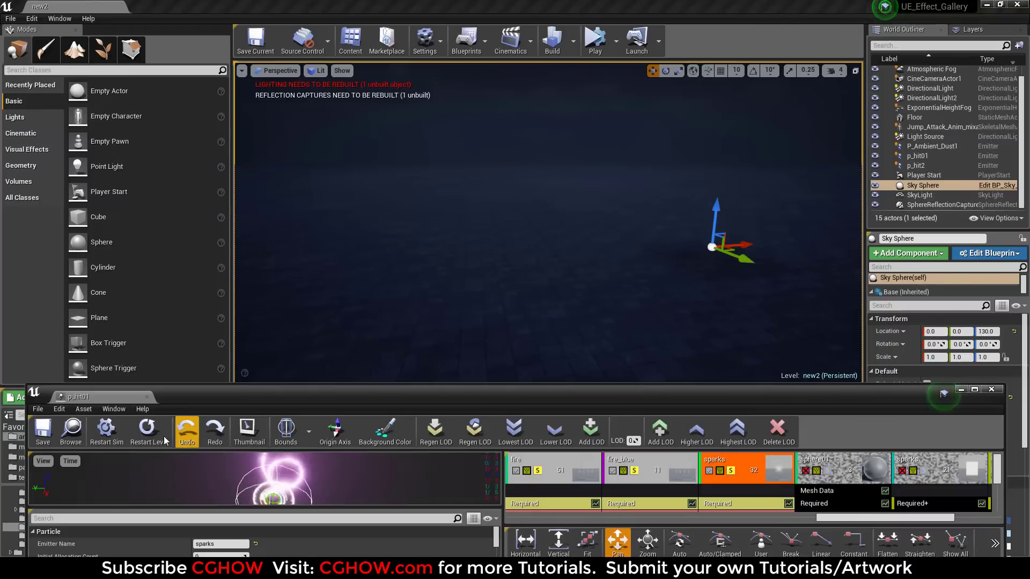
left_click(145, 432)
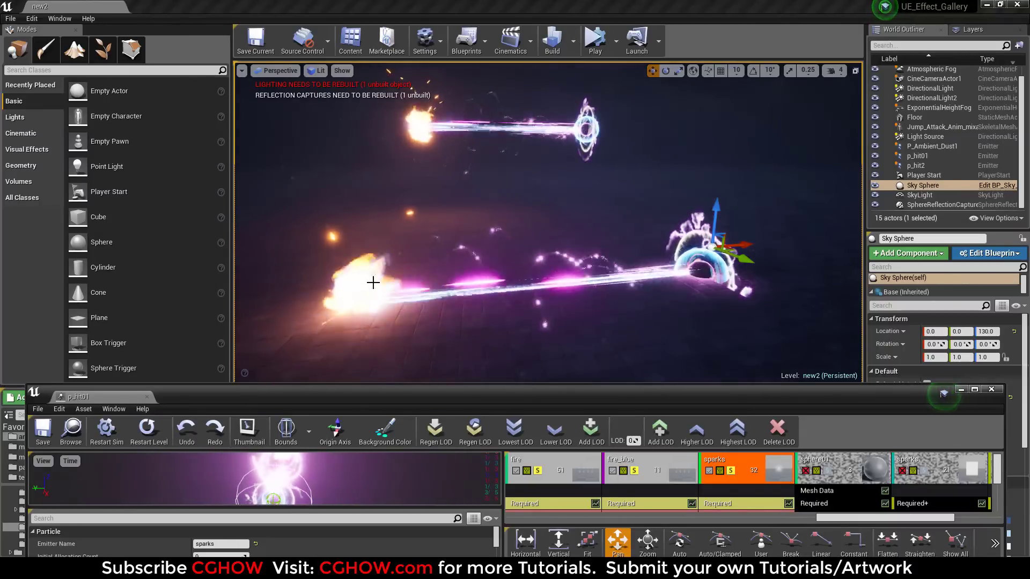
left_click(829, 471)
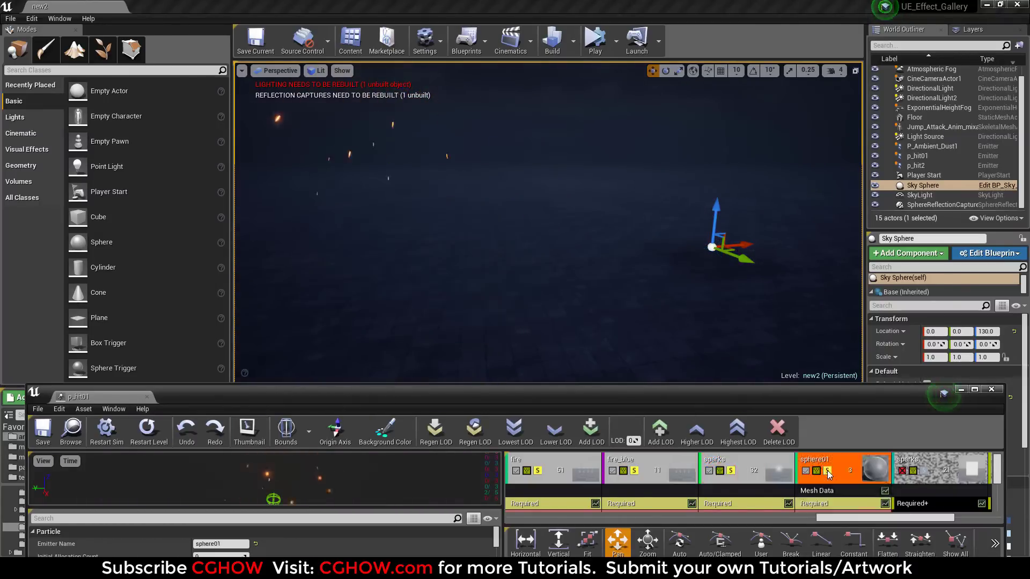
left_click(168, 429)
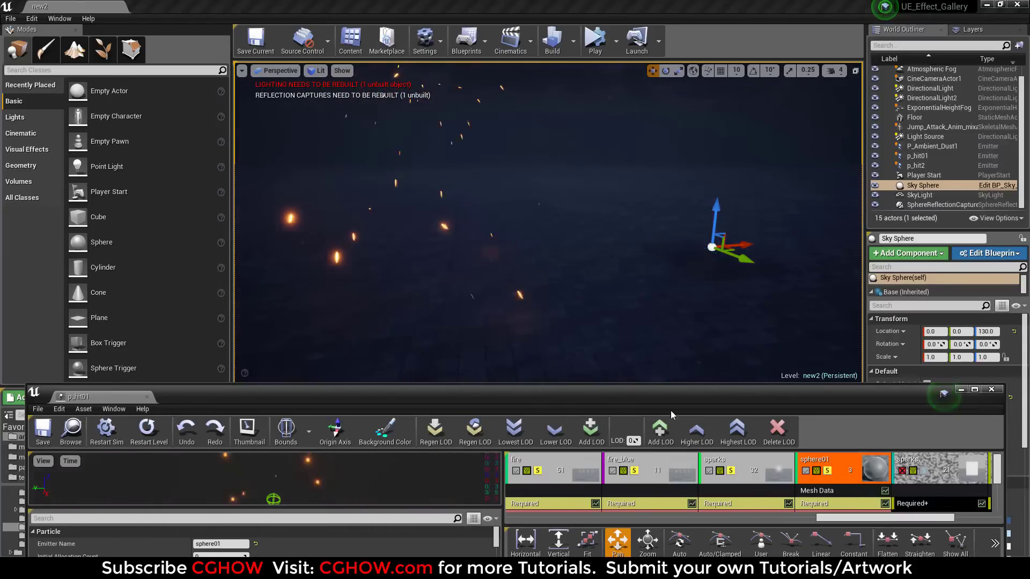
- Solo the last two sparks emitters after sphere01 as well, restarting the effect in the level after each
left_click_drag(901, 519, 938, 519)
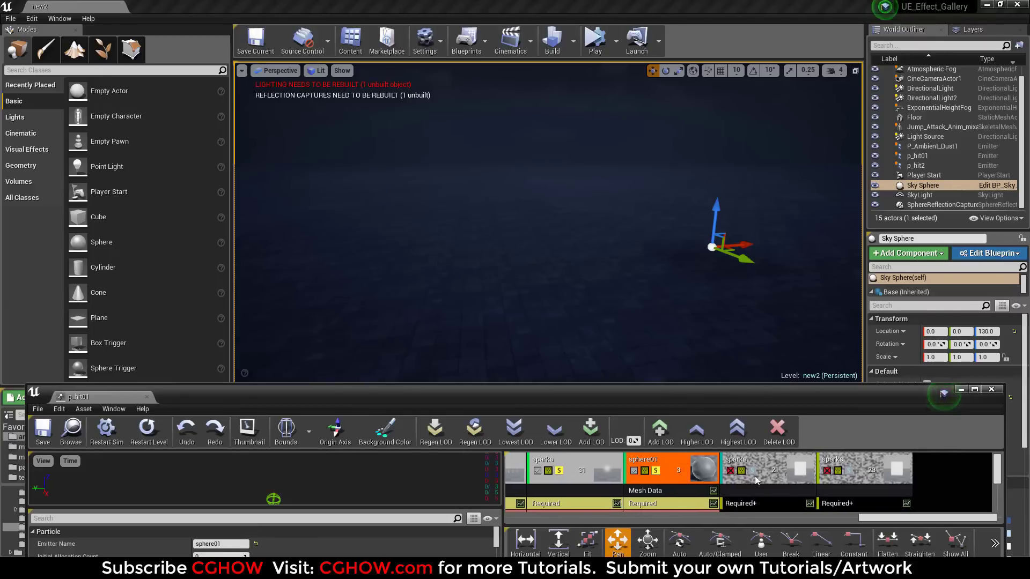
left_click(146, 431)
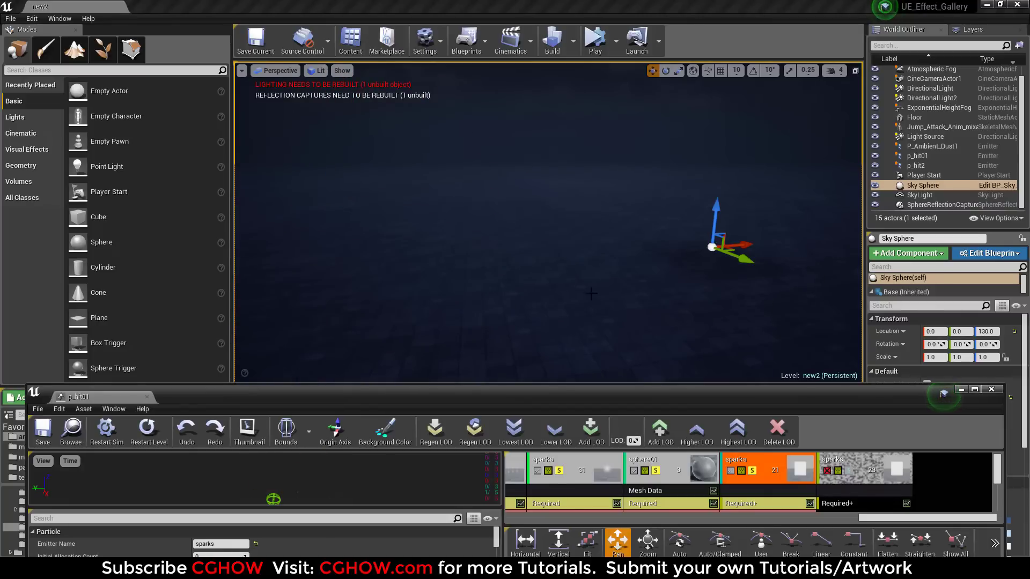
left_click(152, 427)
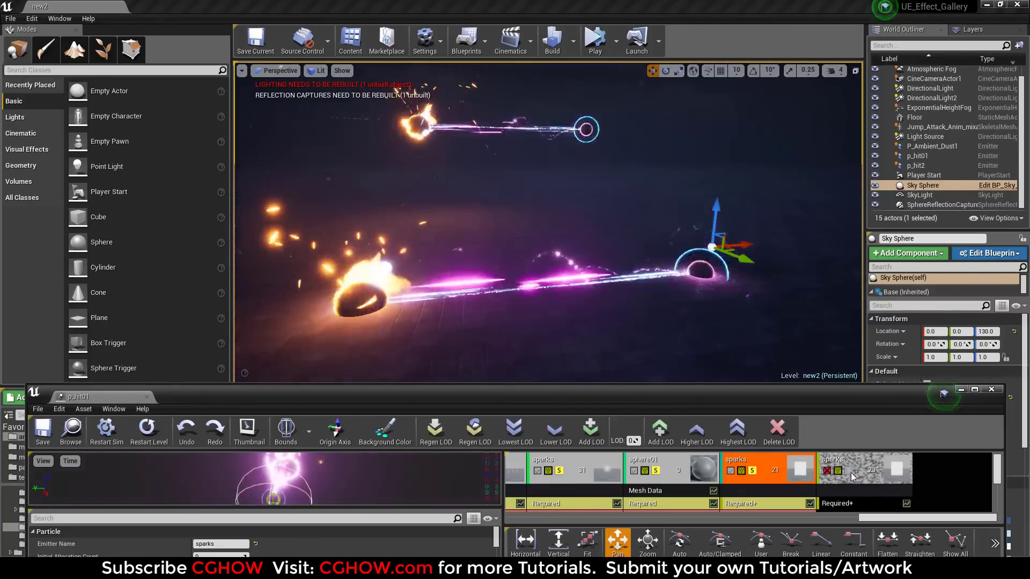
left_click(826, 470)
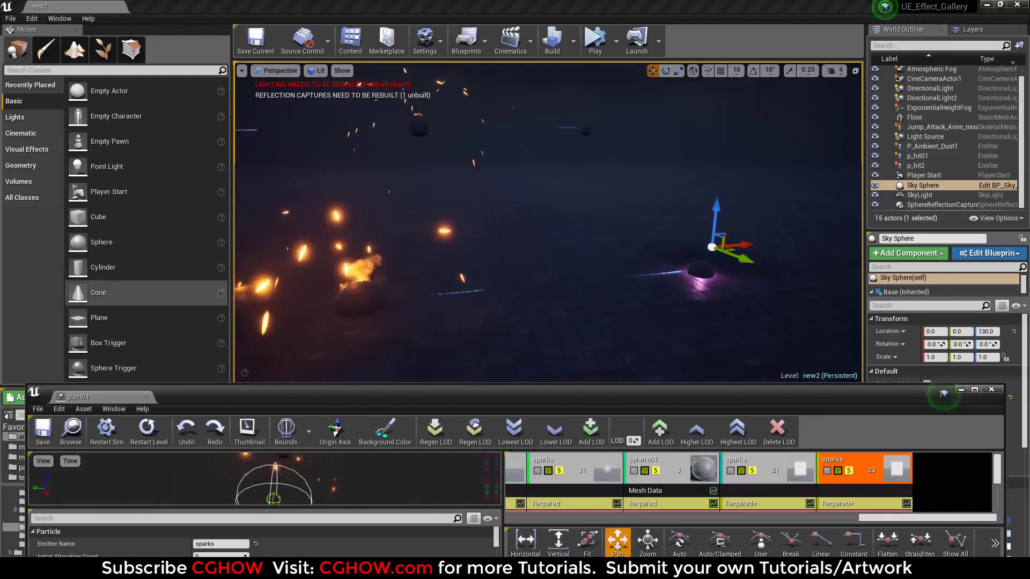
left_click(154, 431)
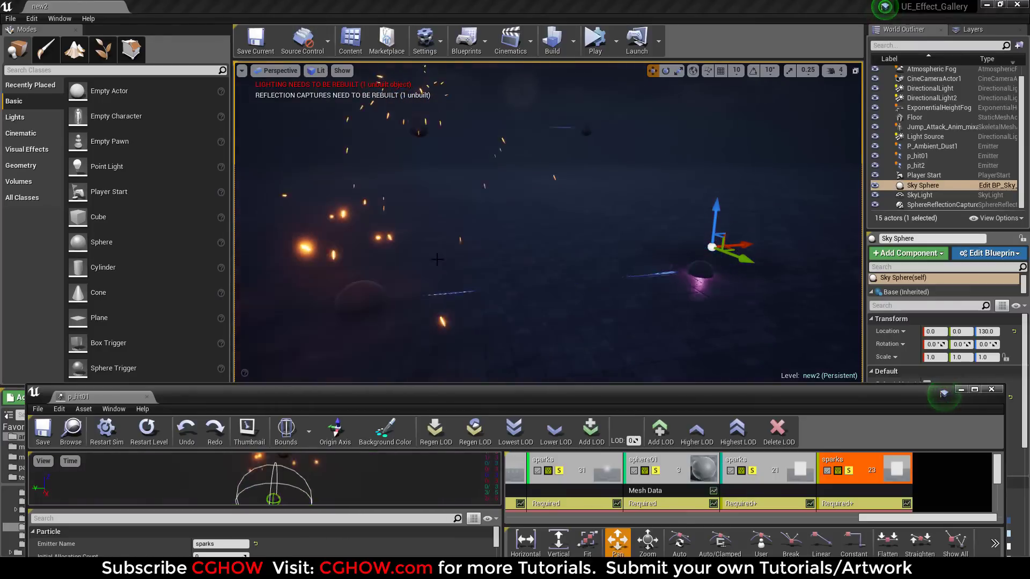
- Close the p_hit01 particle editor, simulate the level and show the complete hit effect in a full-screen viewport
right_click_drag(678, 207, 689, 206)
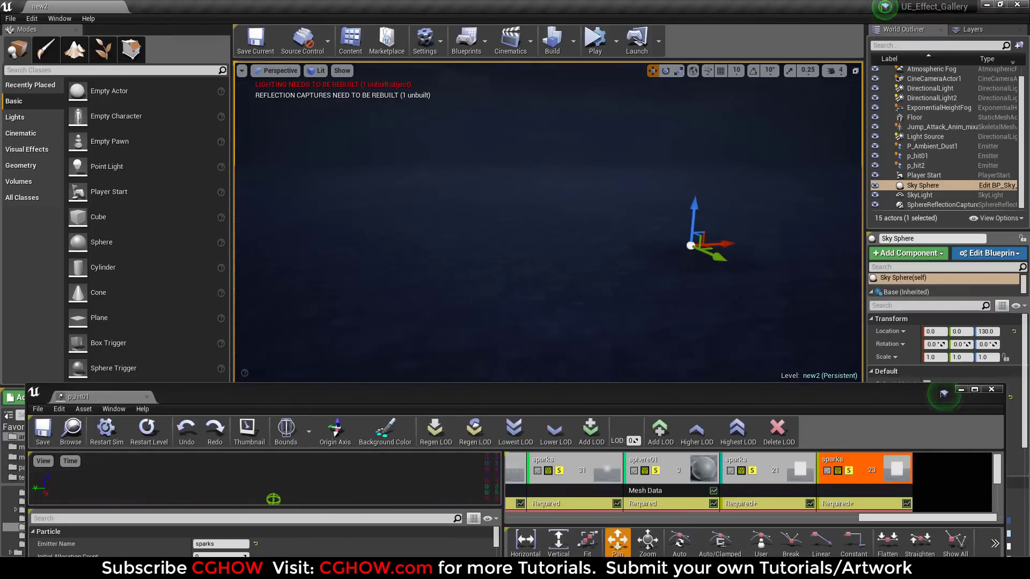
left_click(992, 390)
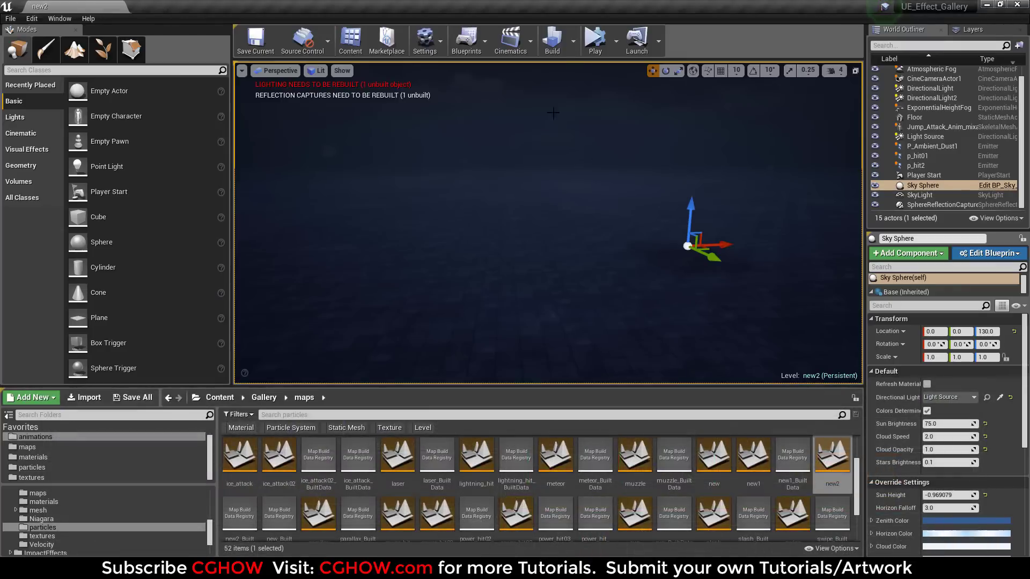
left_click(594, 43)
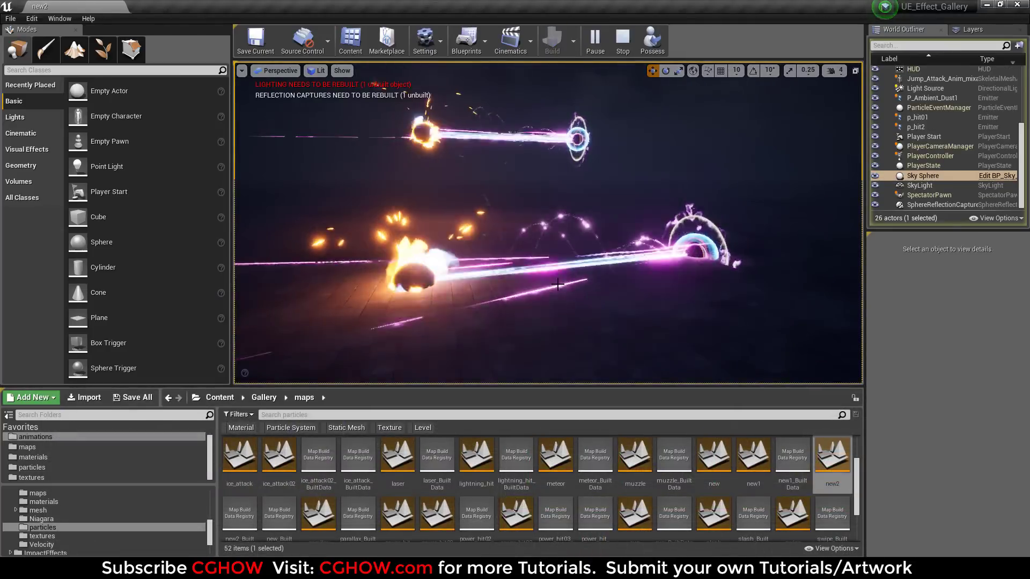
key("F11")
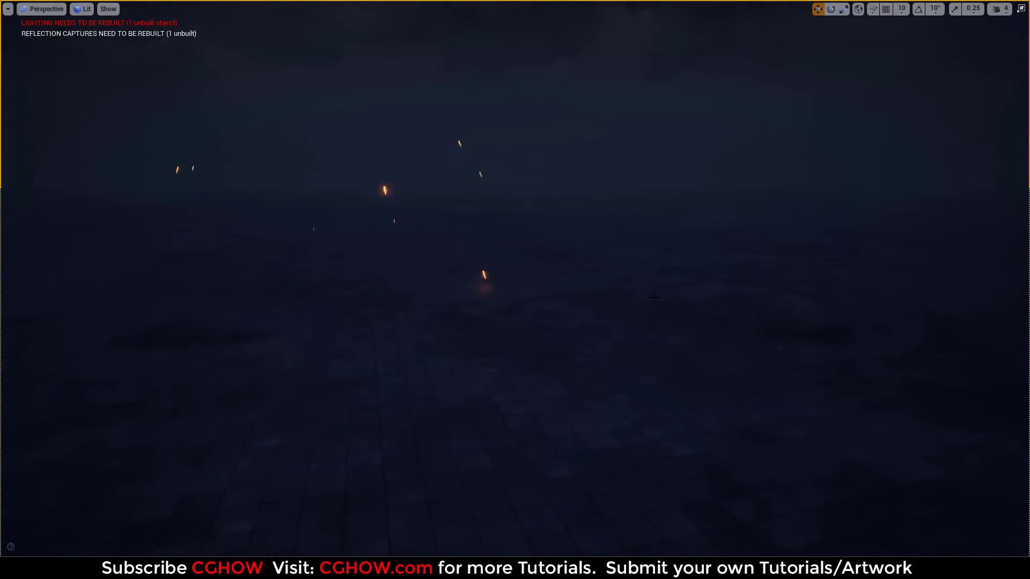